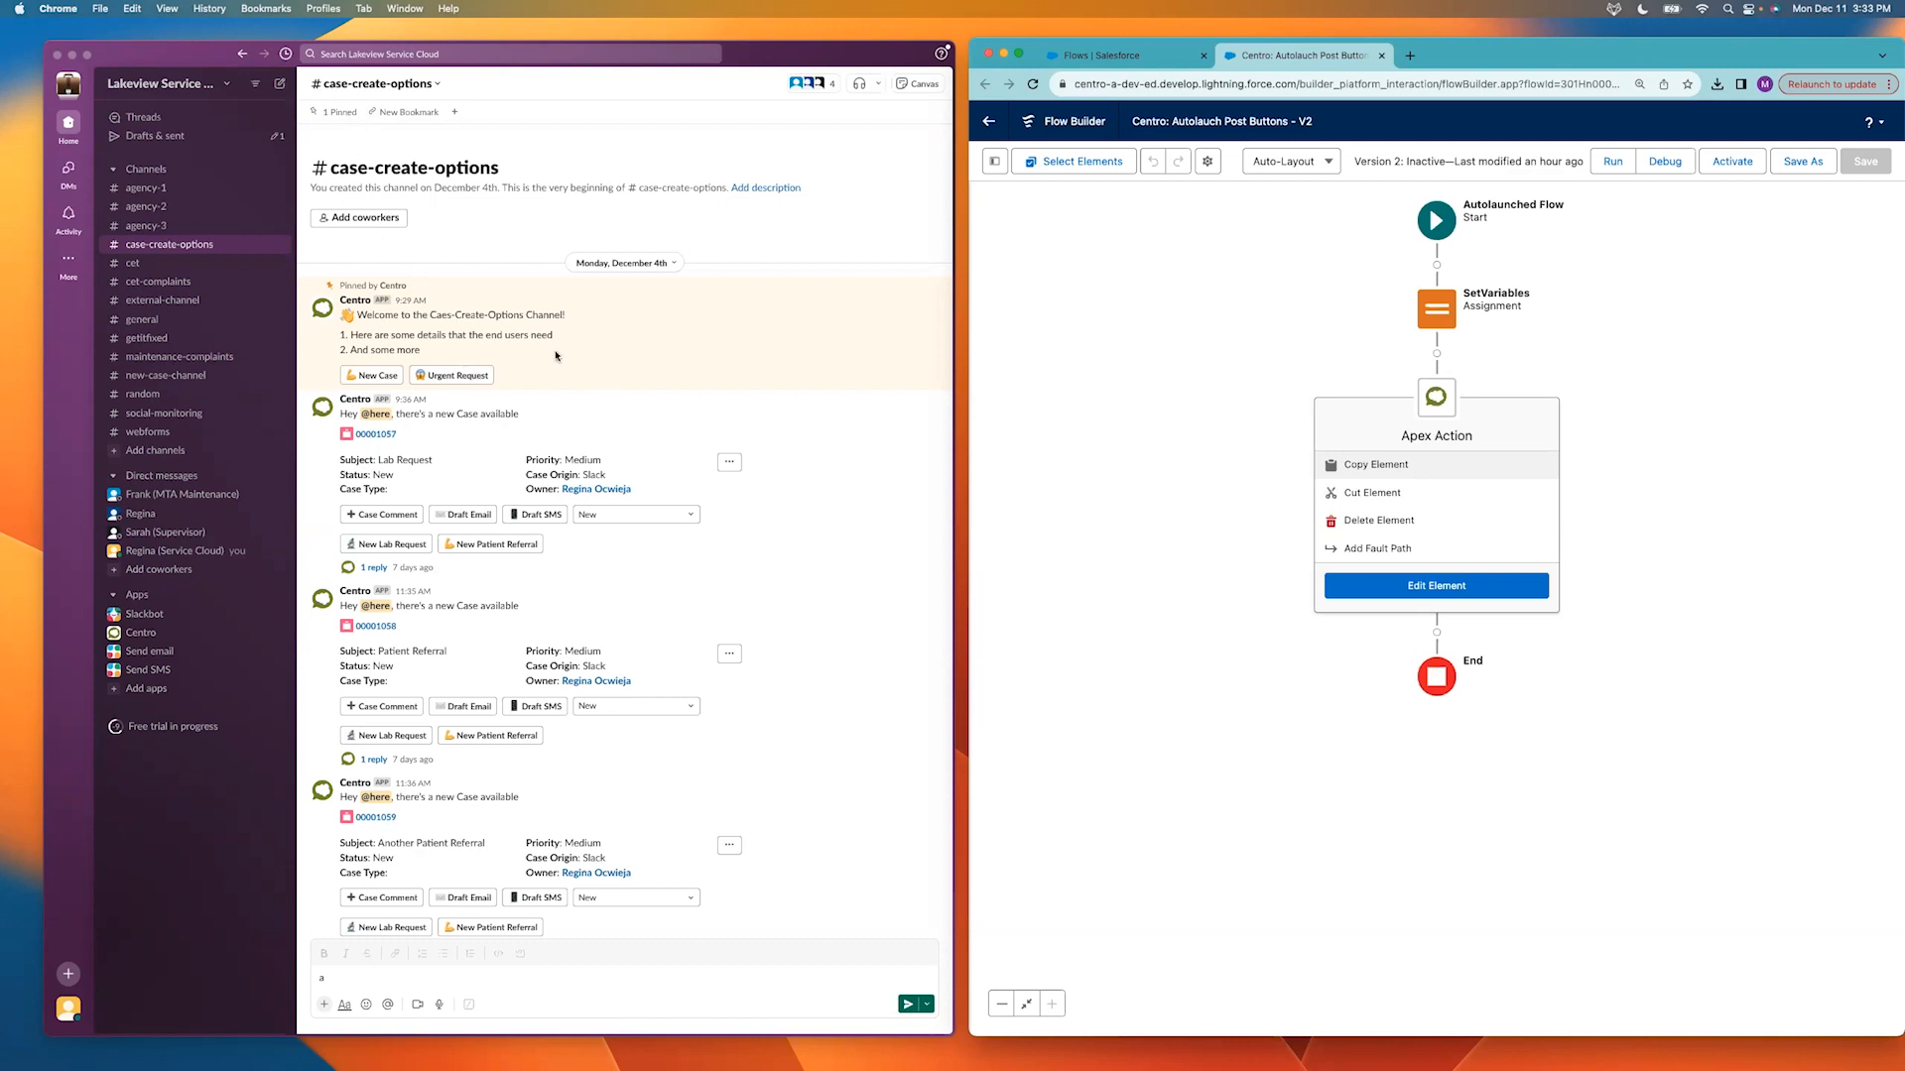
# Open the New Case form from the pinned message in case-create-options to examine its fields, and close it without saving.
pyautogui.click(337, 112)
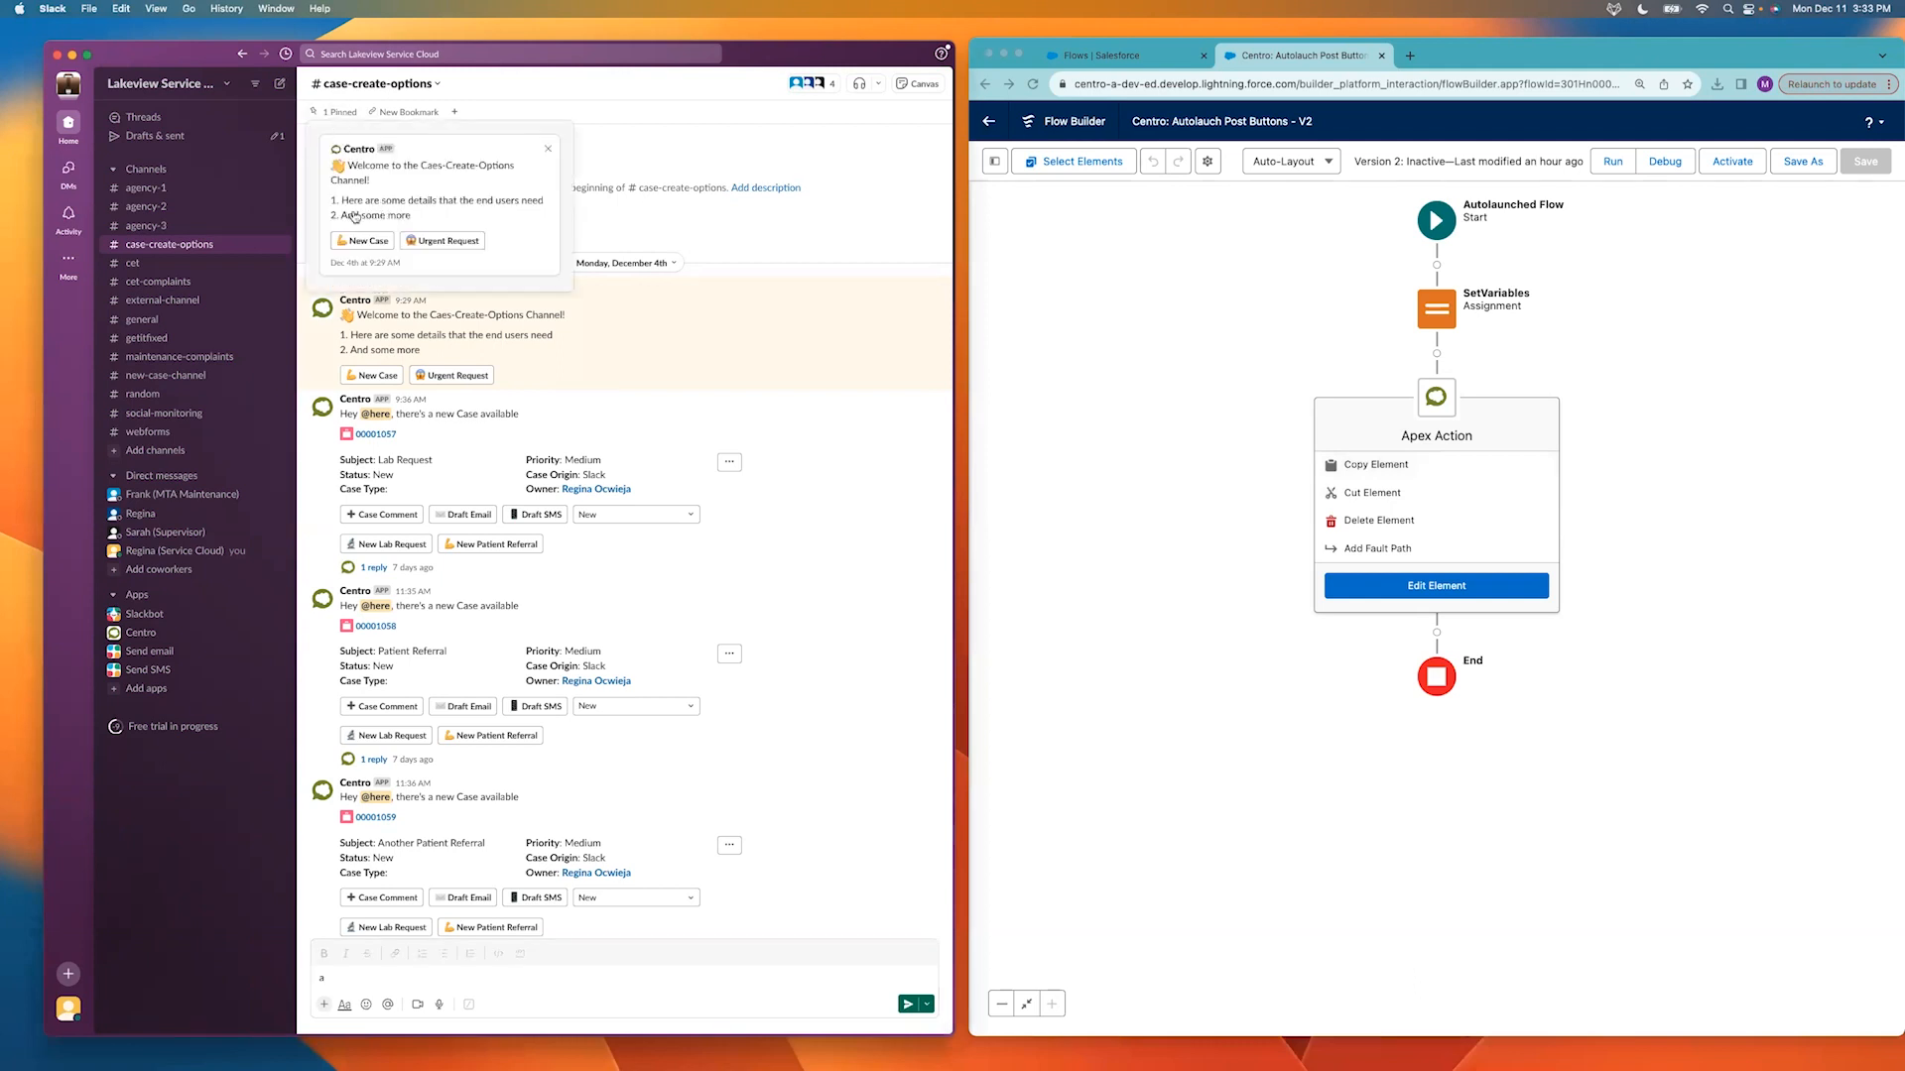
pyautogui.click(362, 242)
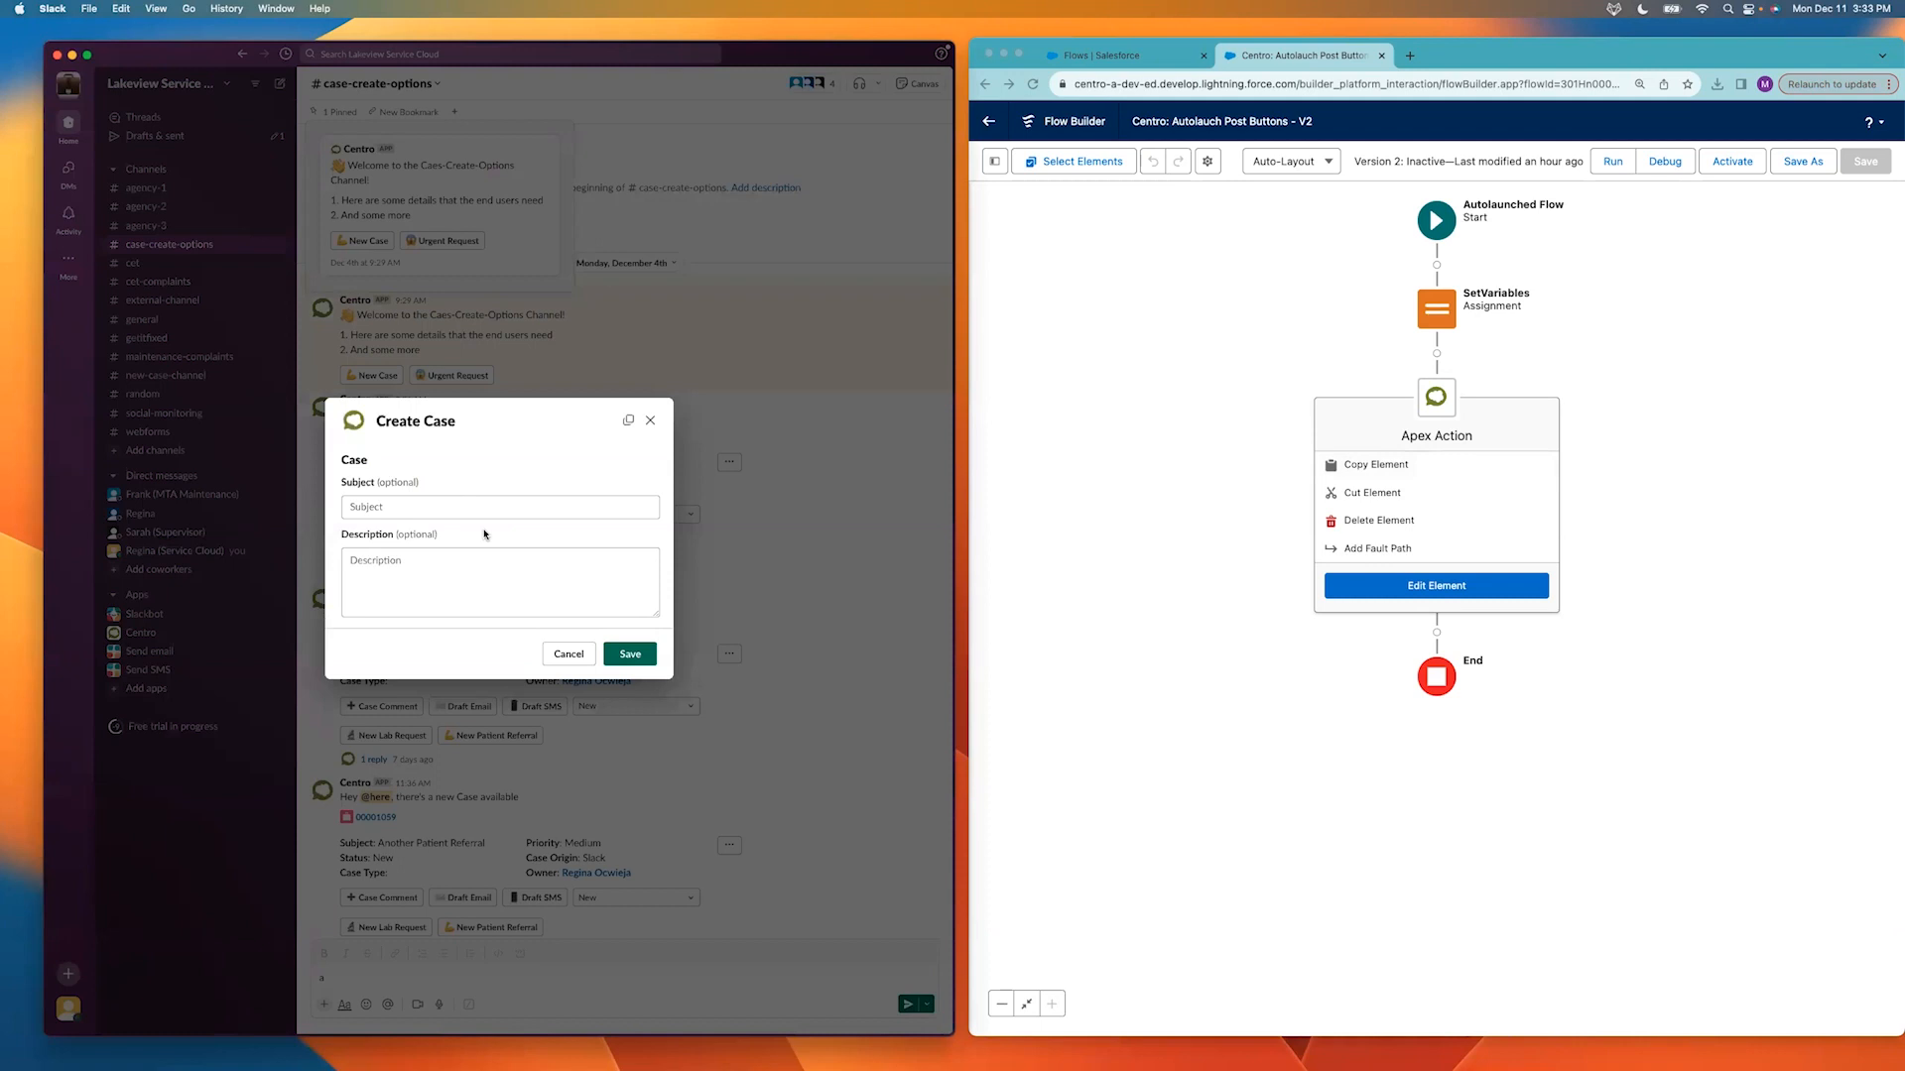
pyautogui.click(652, 421)
# Edit the SetVariables assignment in the flow to clear the value assigned to VarMessageTS.
pyautogui.click(1268, 367)
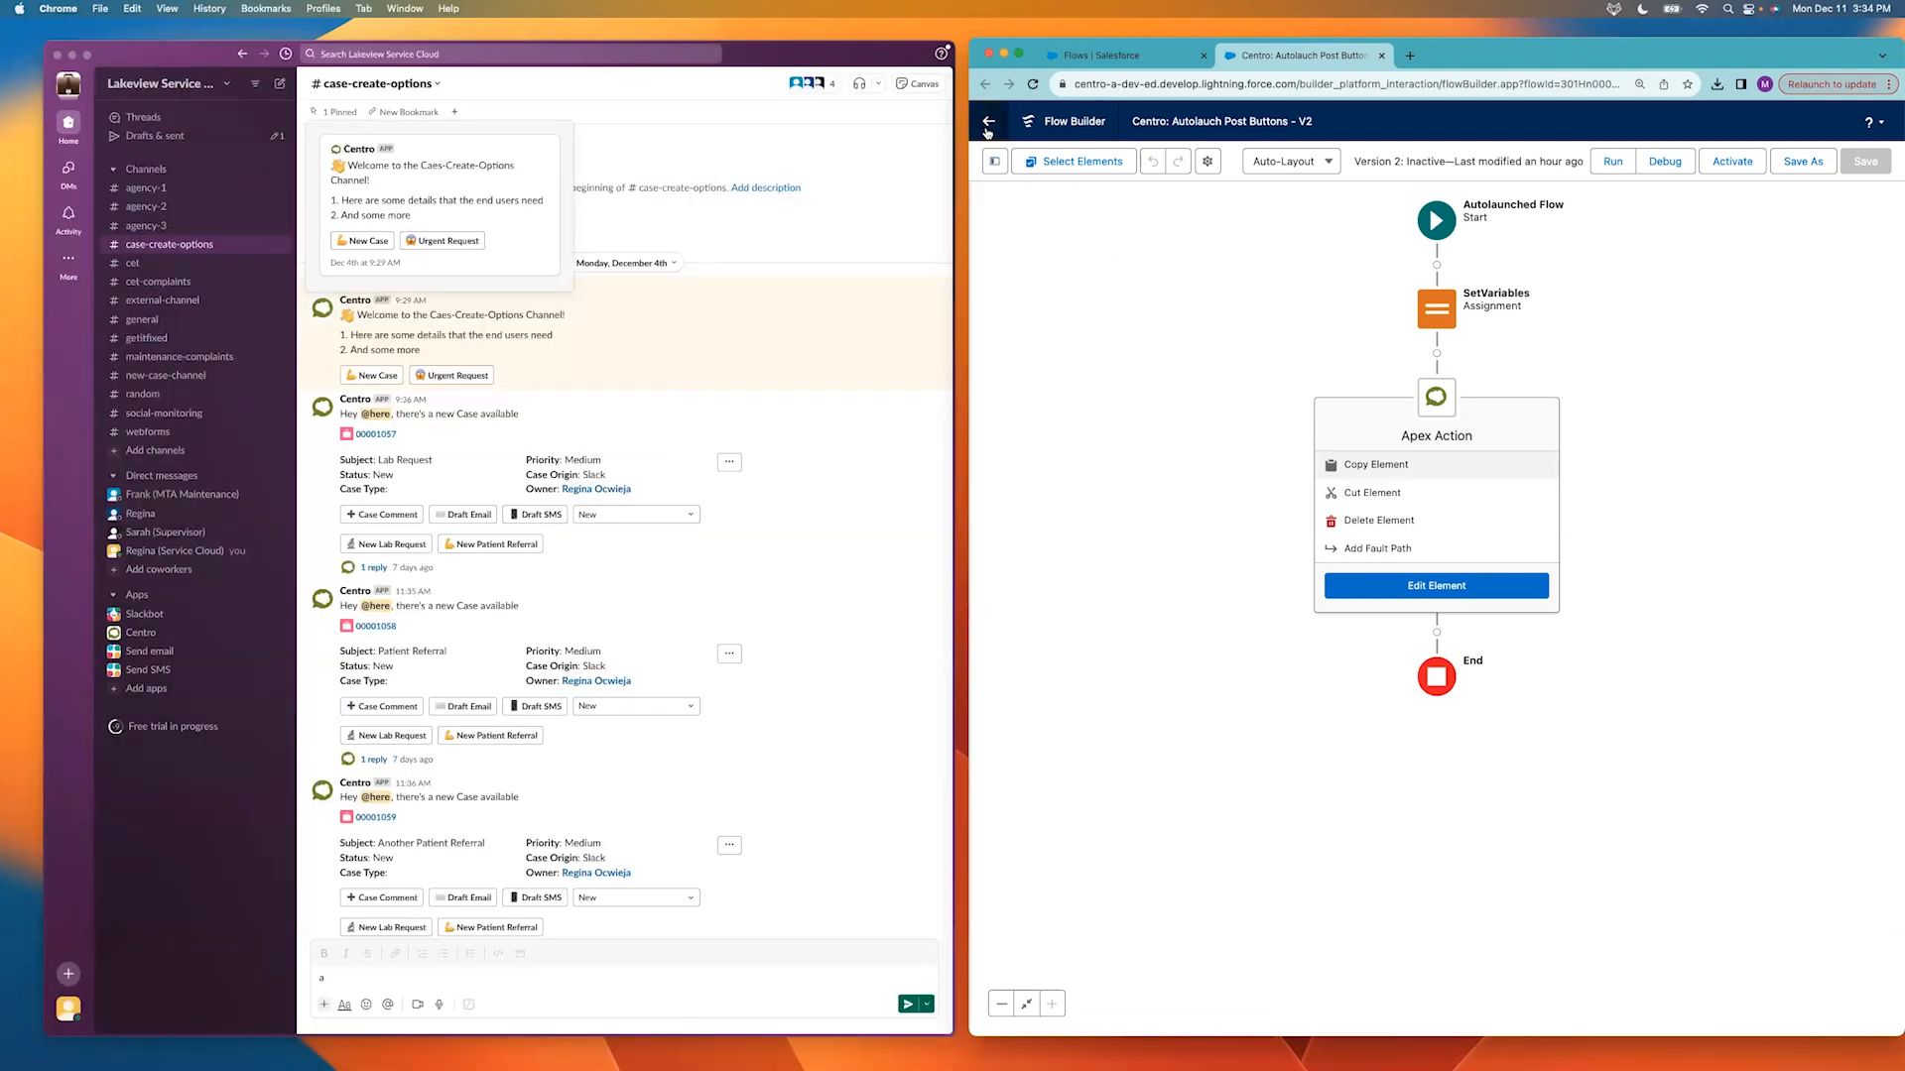
pyautogui.click(1216, 327)
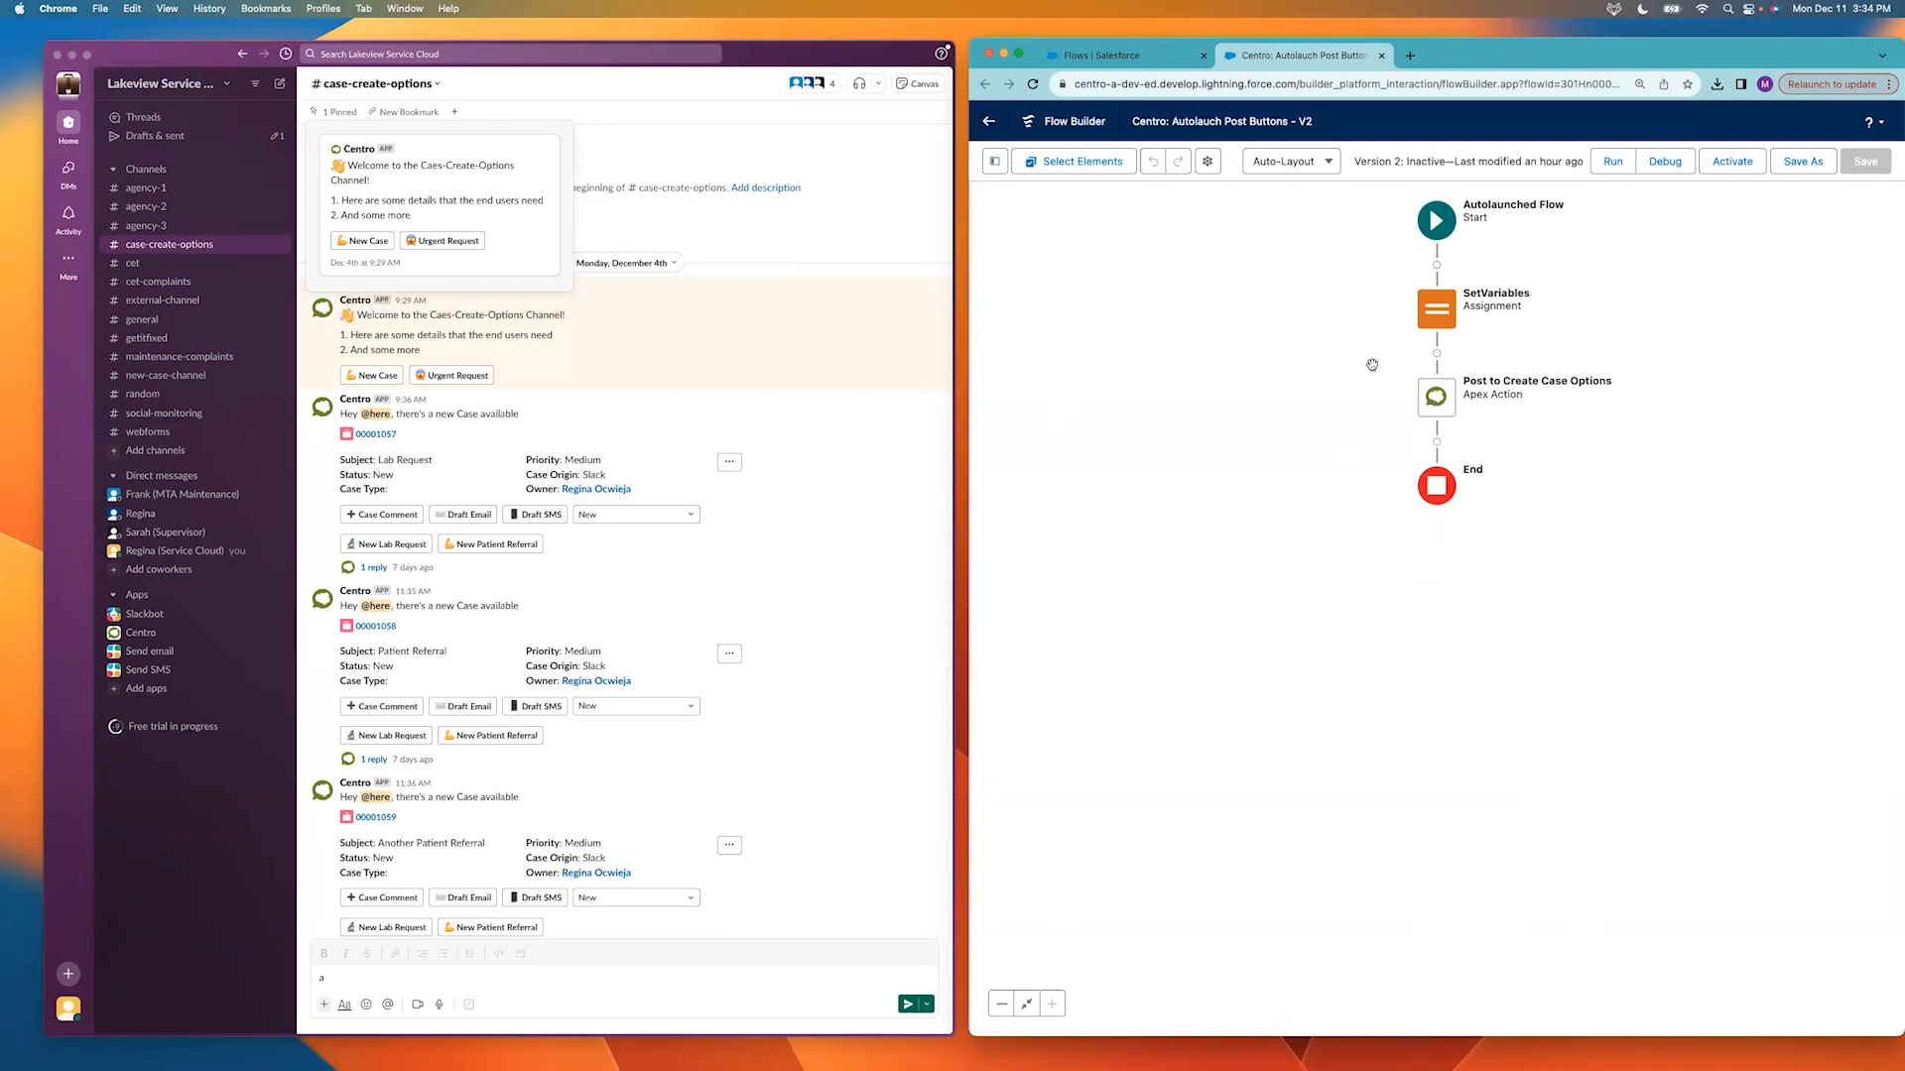
pyautogui.click(1441, 304)
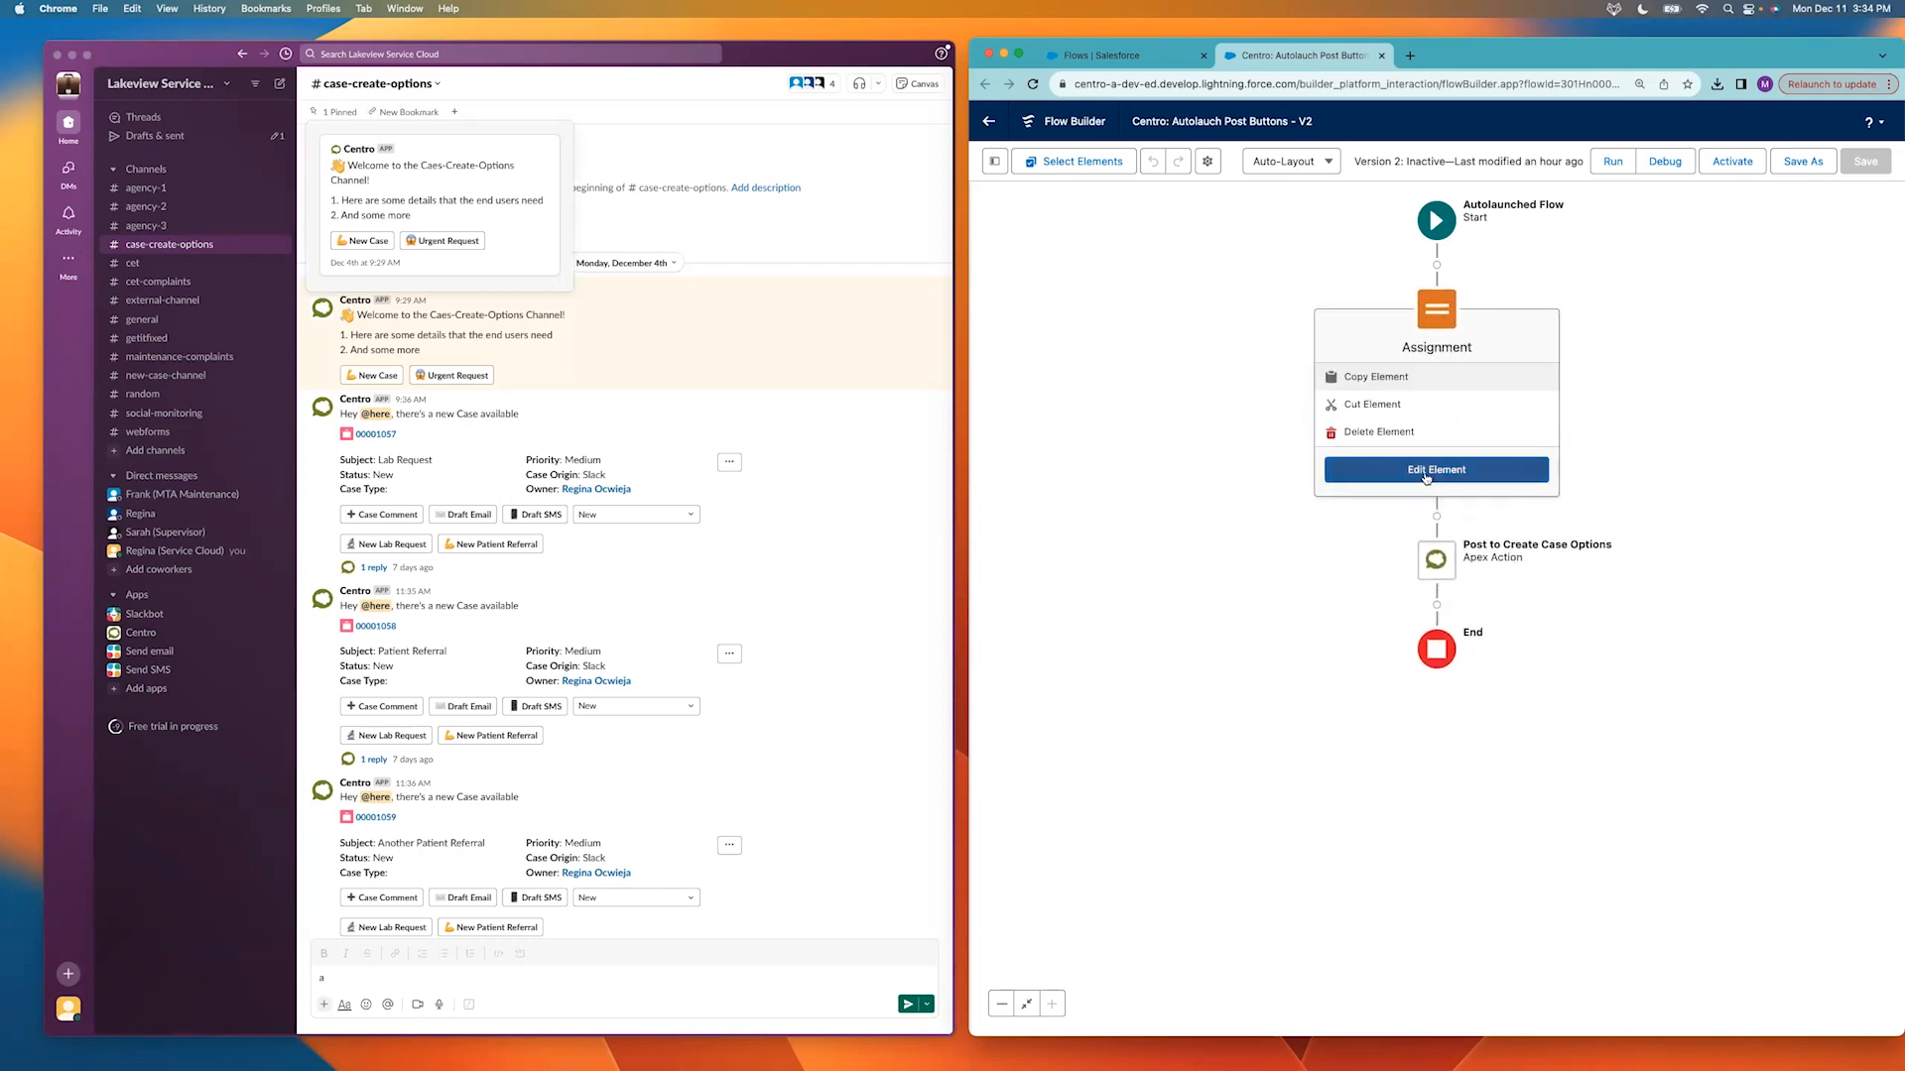
pyautogui.click(1427, 477)
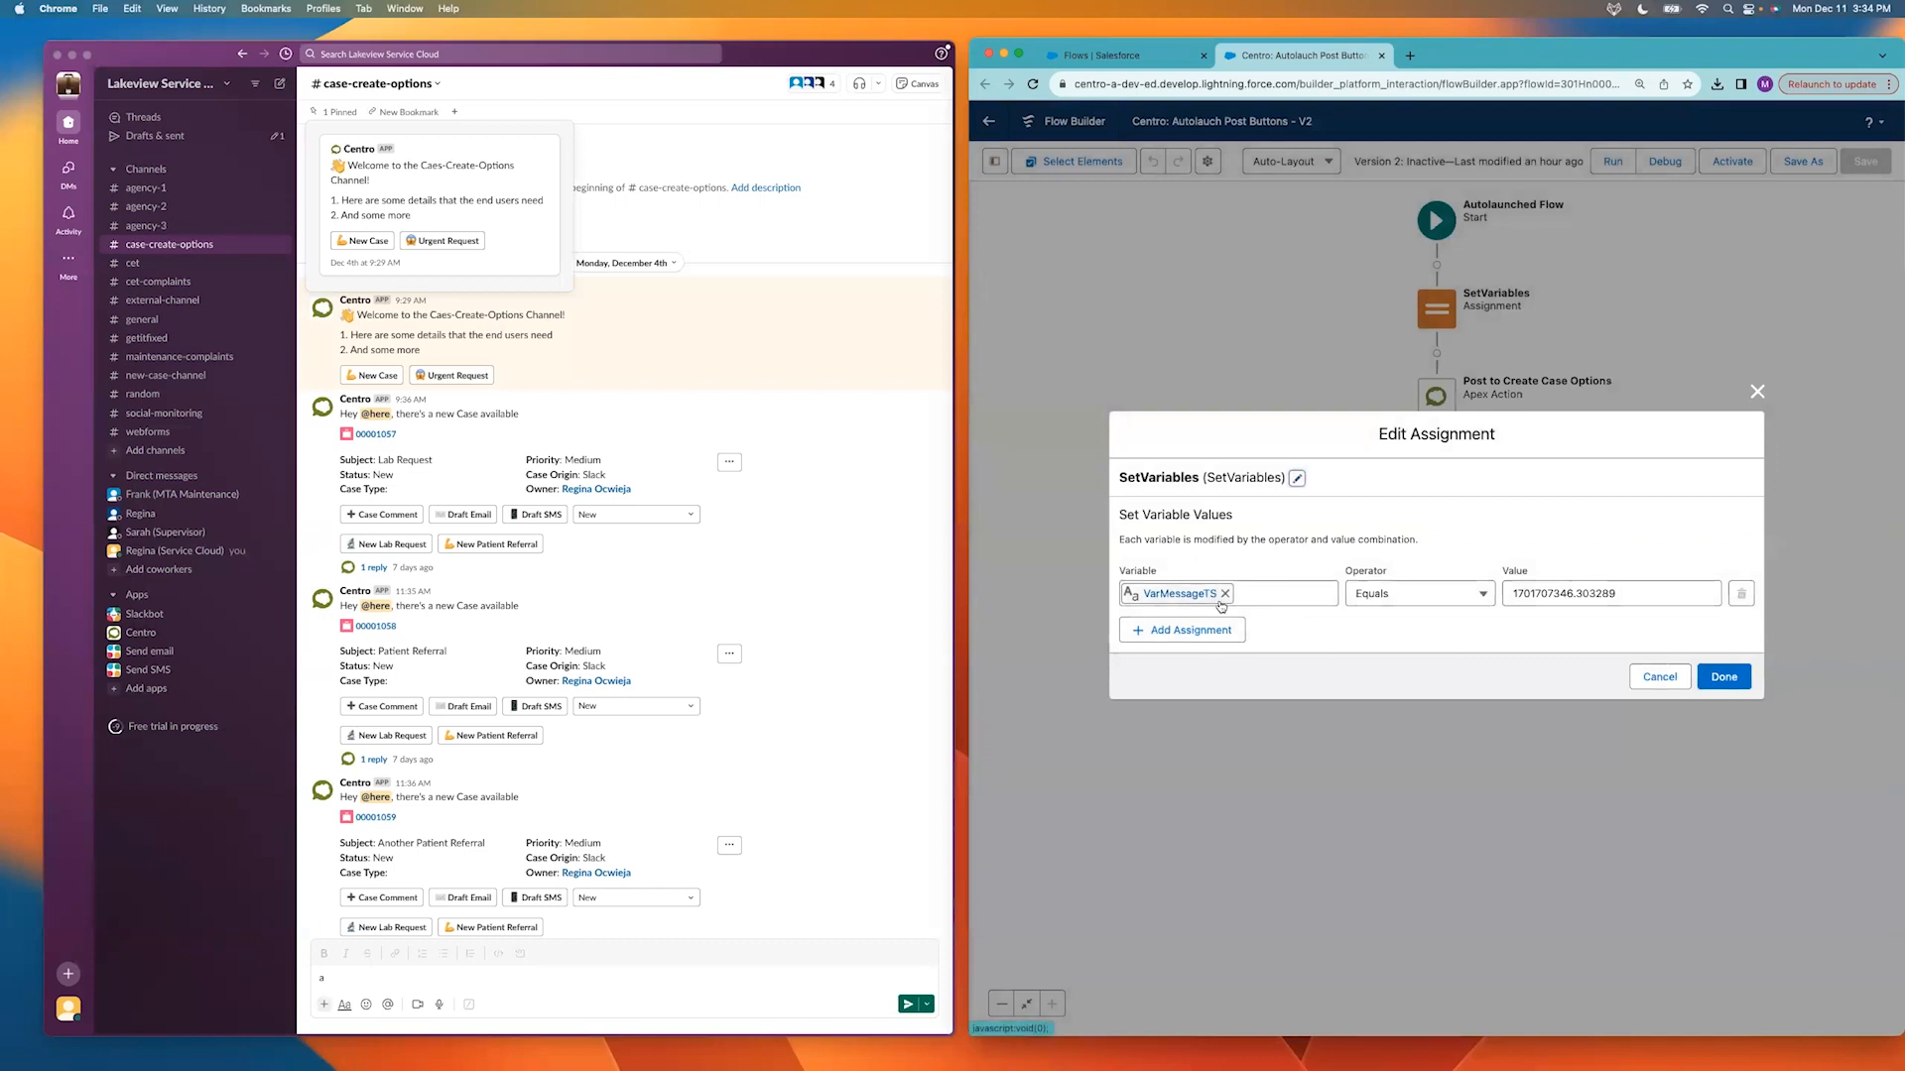
pyautogui.moveTo(1629, 595); pyautogui.dragTo(1490, 602)
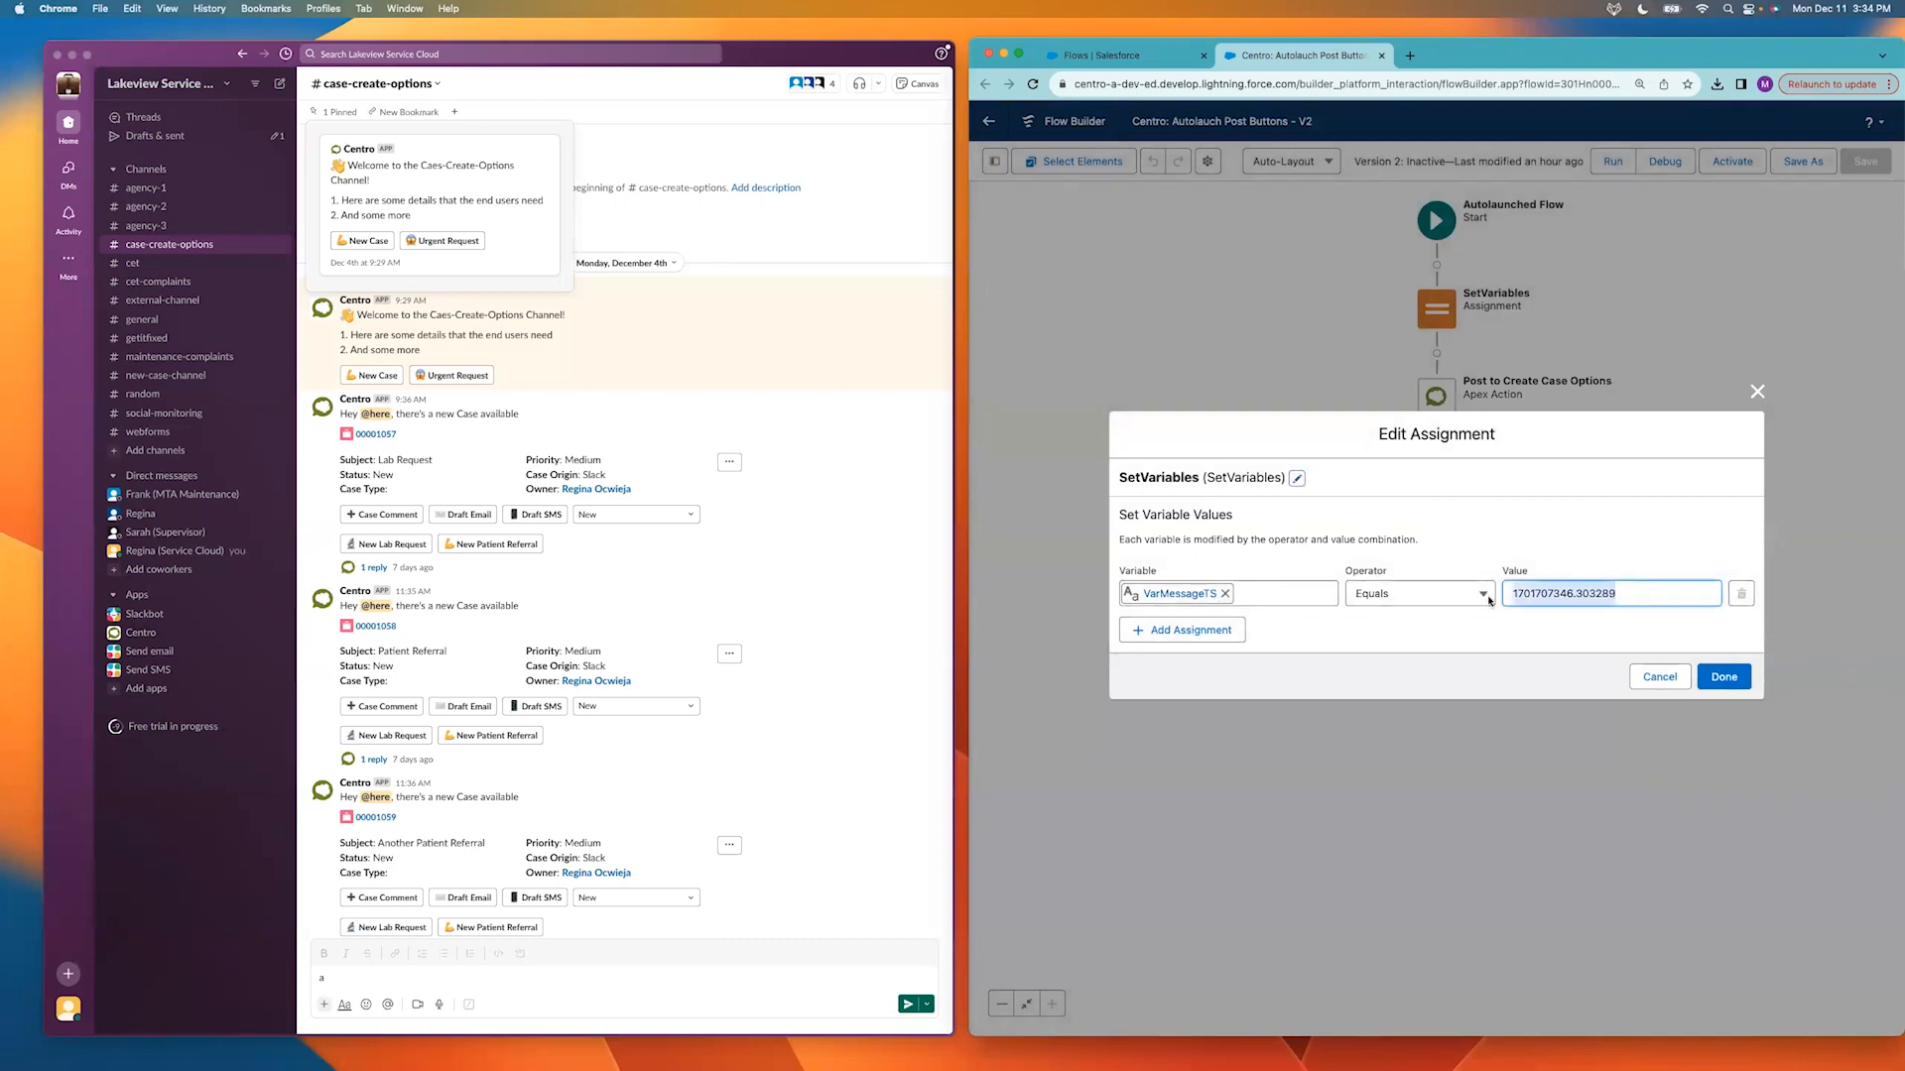
pyautogui.press('BackSpace')
pyautogui.click(1464, 628)
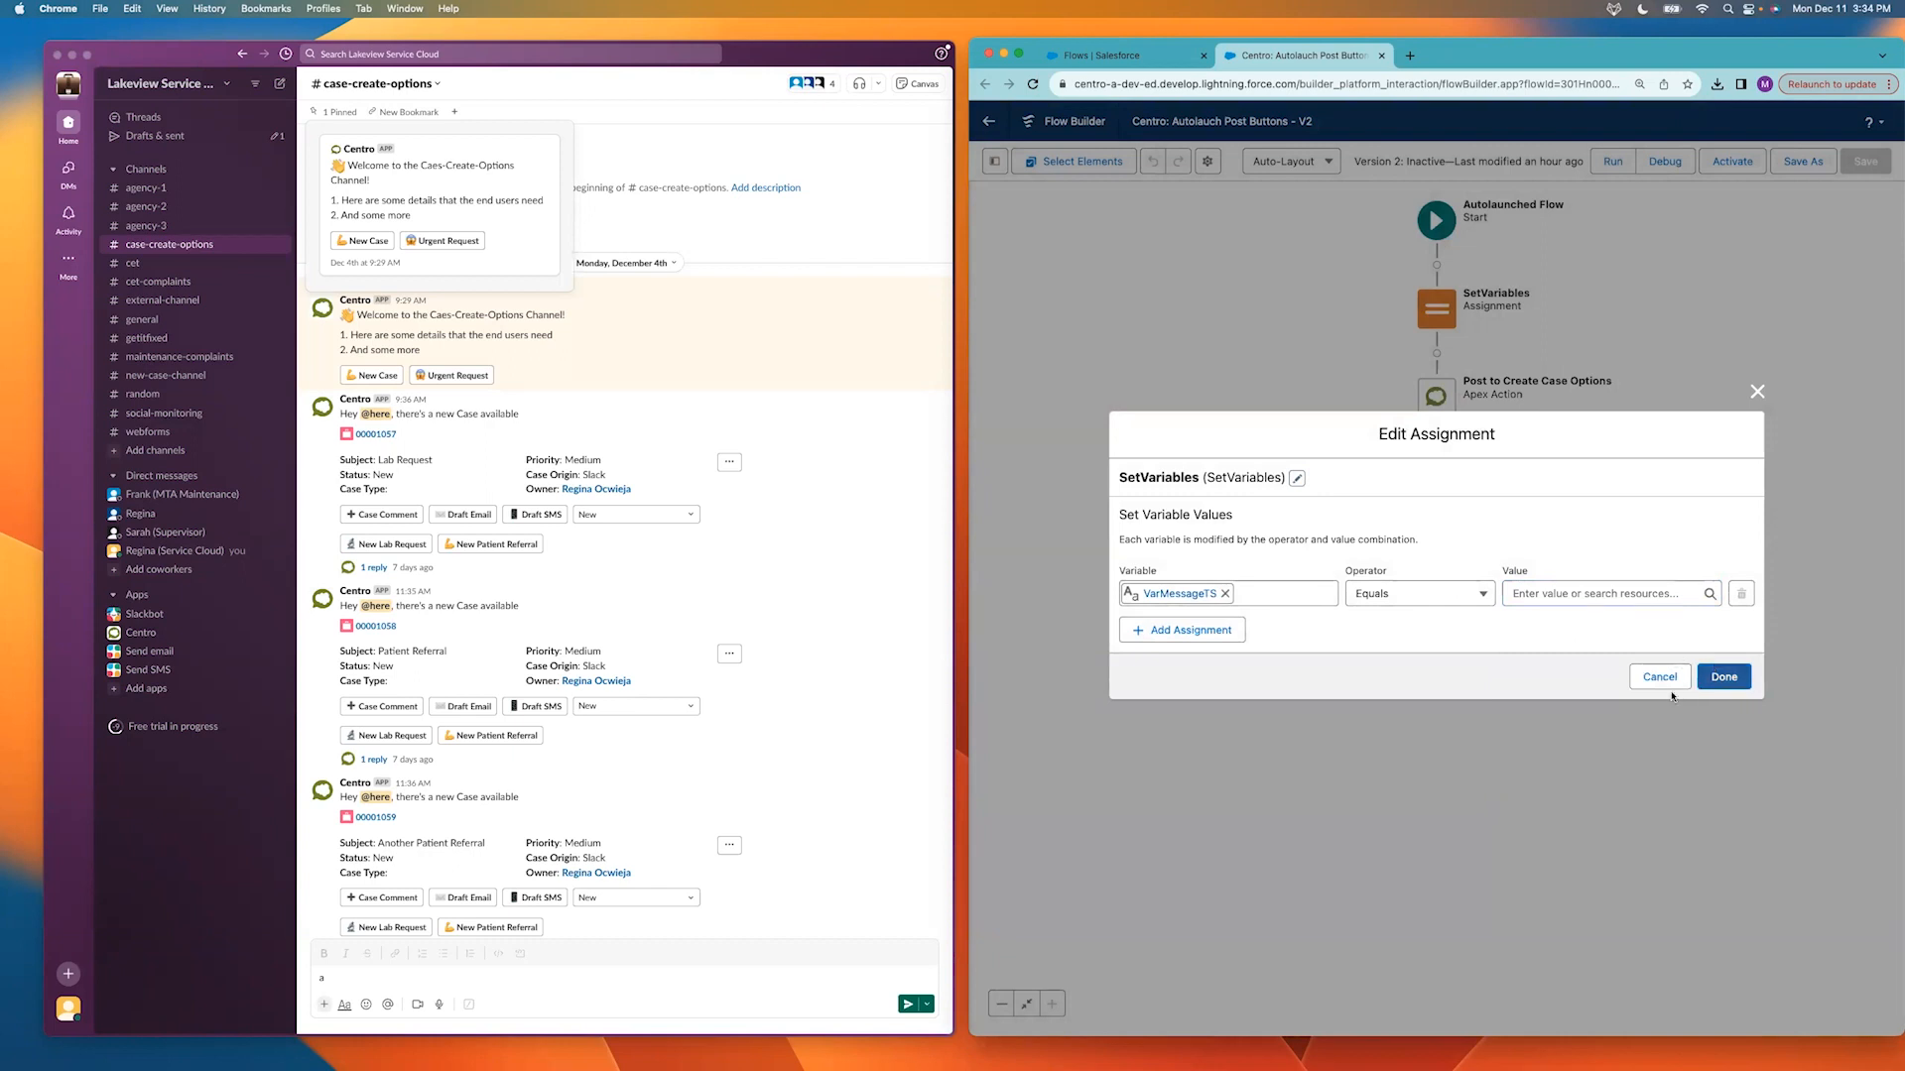
pyautogui.click(1725, 678)
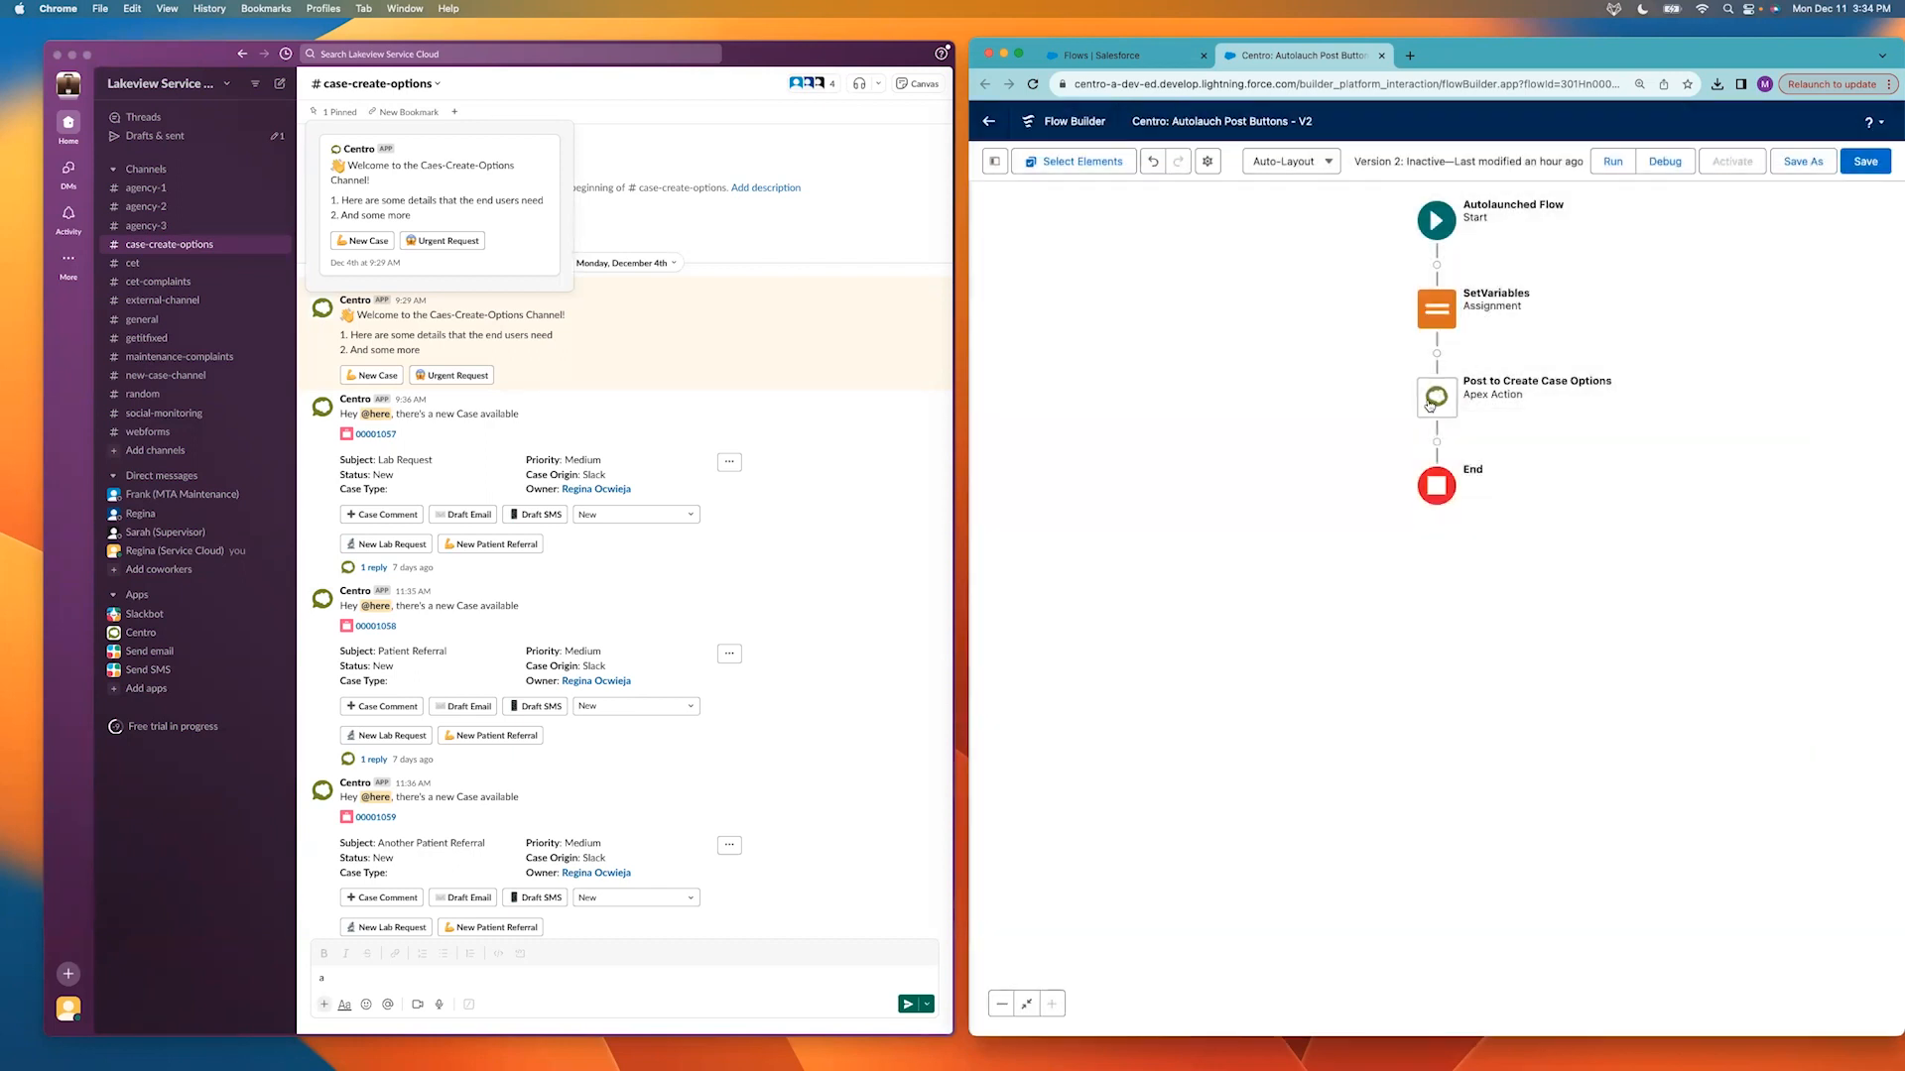
# Edit the Post to Create Case Options action so it posts to the Slack channel new-case-channel.
pyautogui.click(1430, 405)
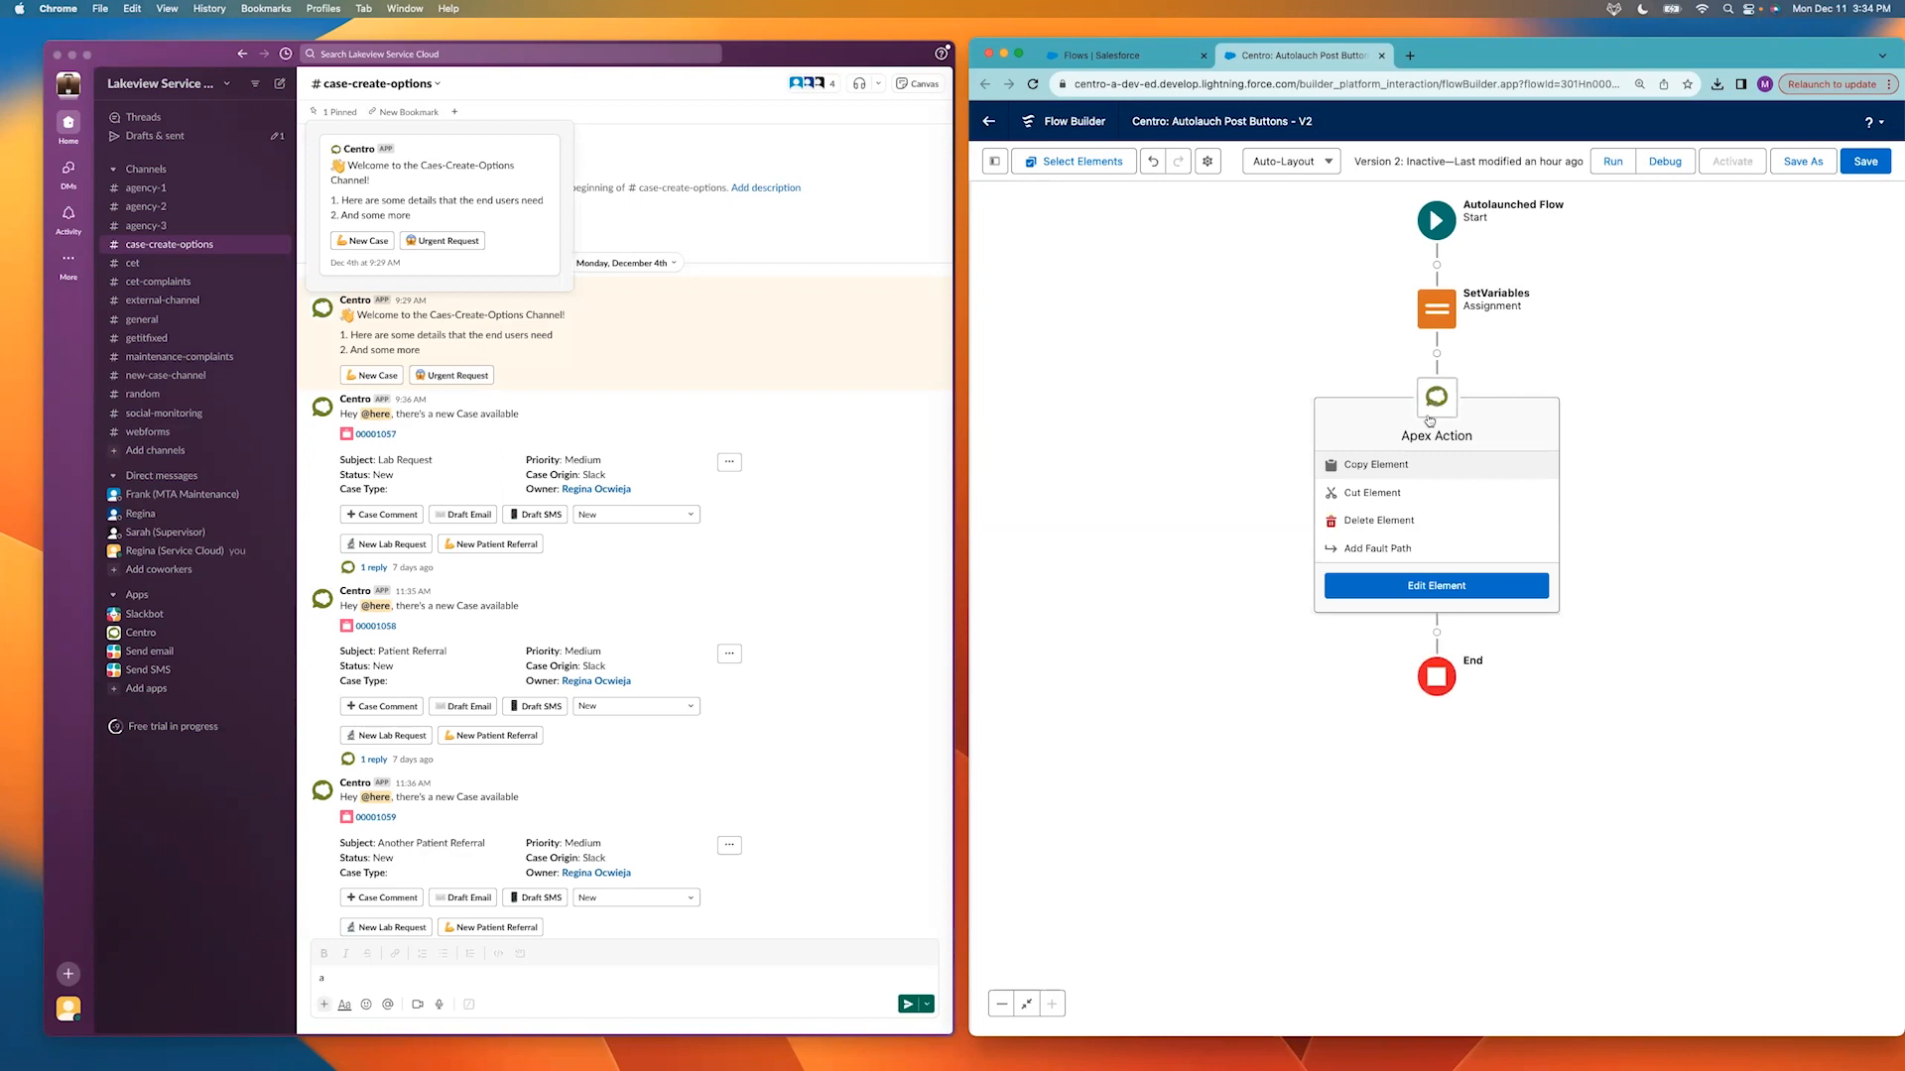
pyautogui.click(1433, 587)
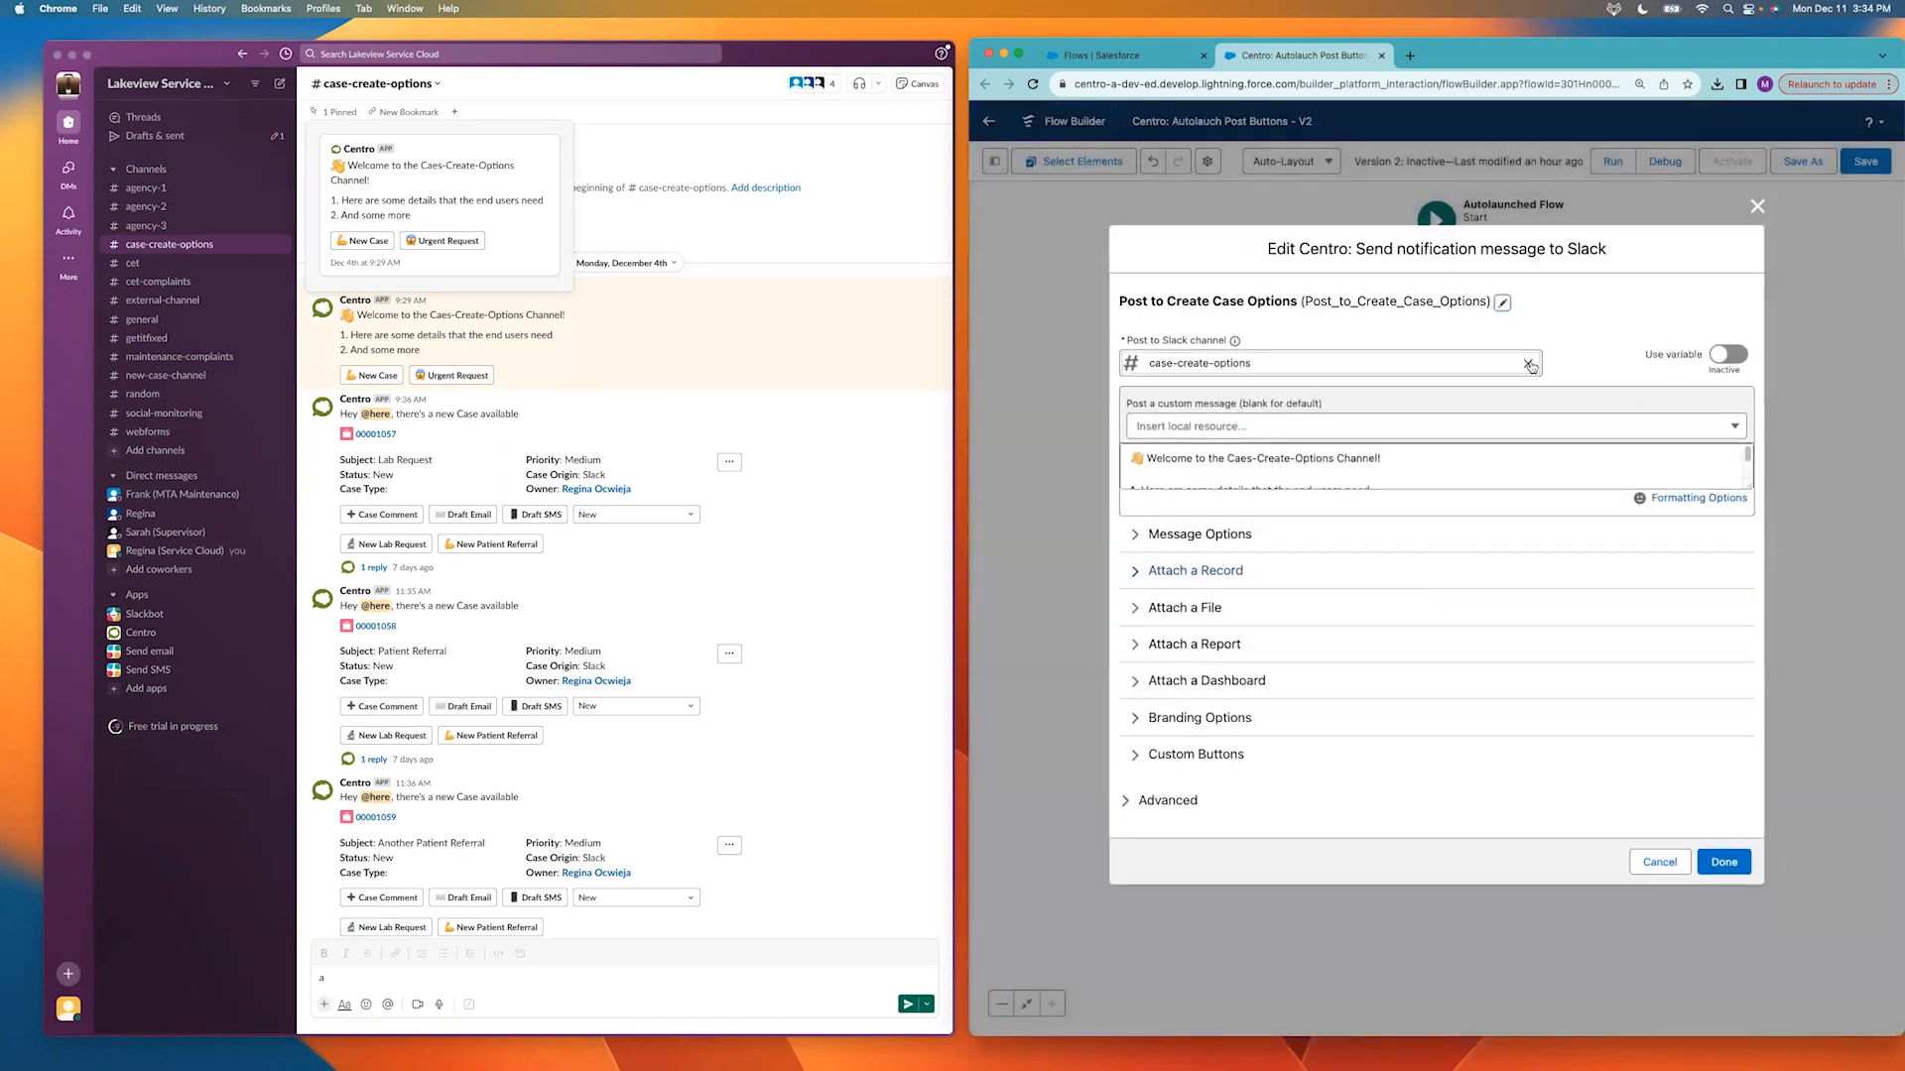
pyautogui.click(1529, 364)
pyautogui.click(1351, 361)
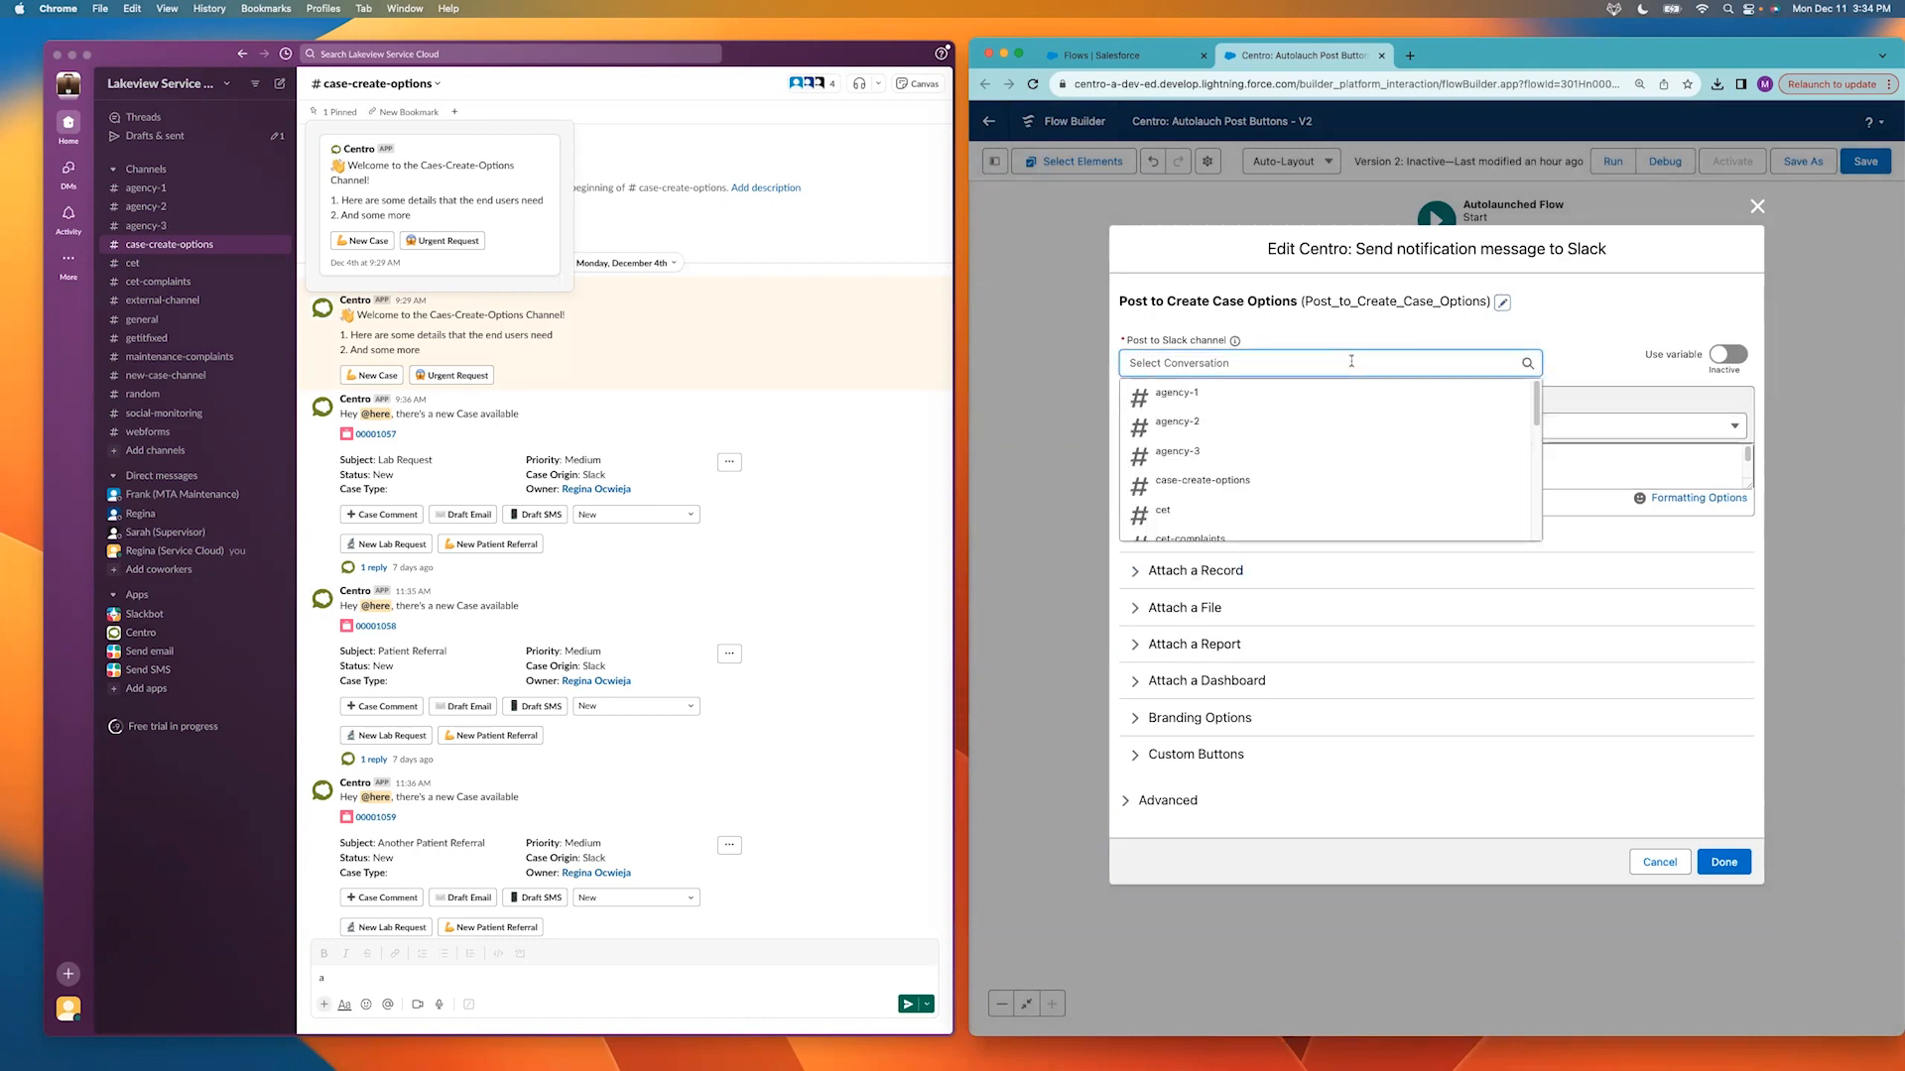
pyautogui.write('new')
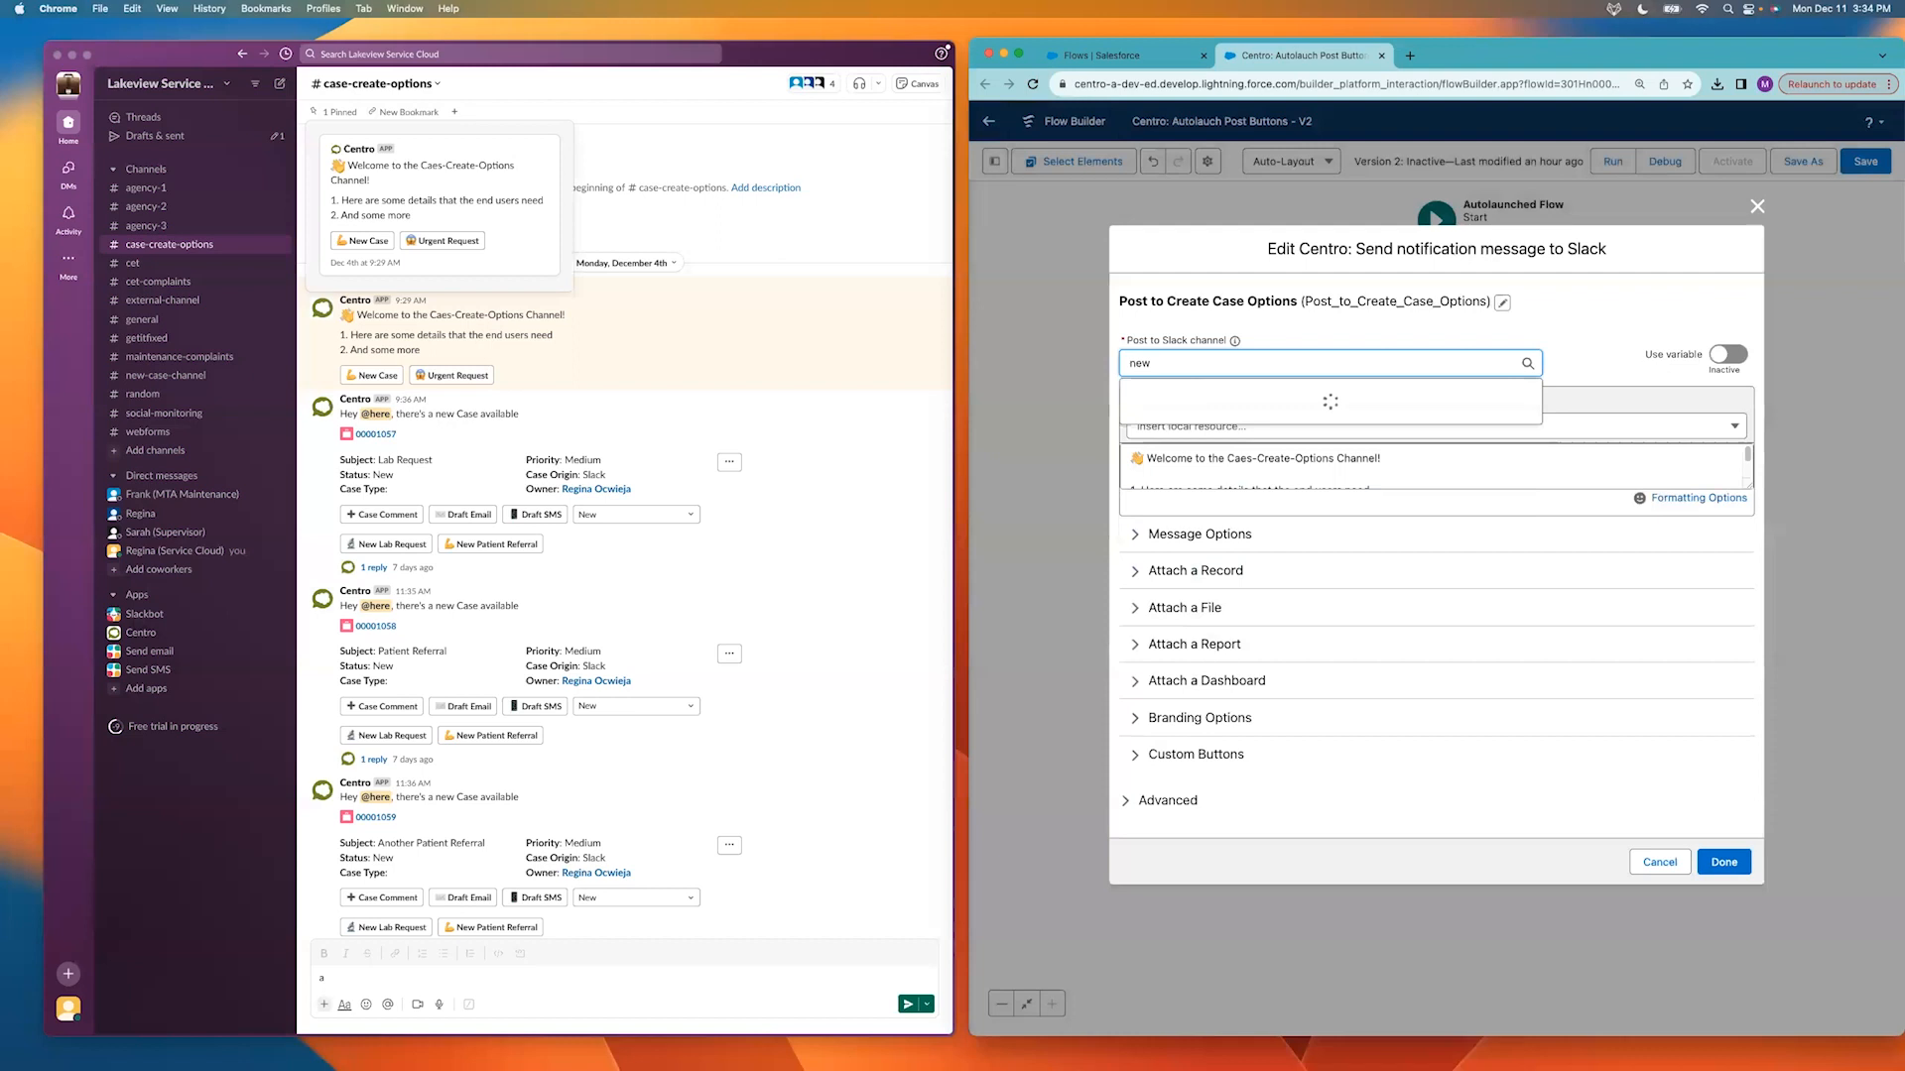
pyautogui.click(1351, 399)
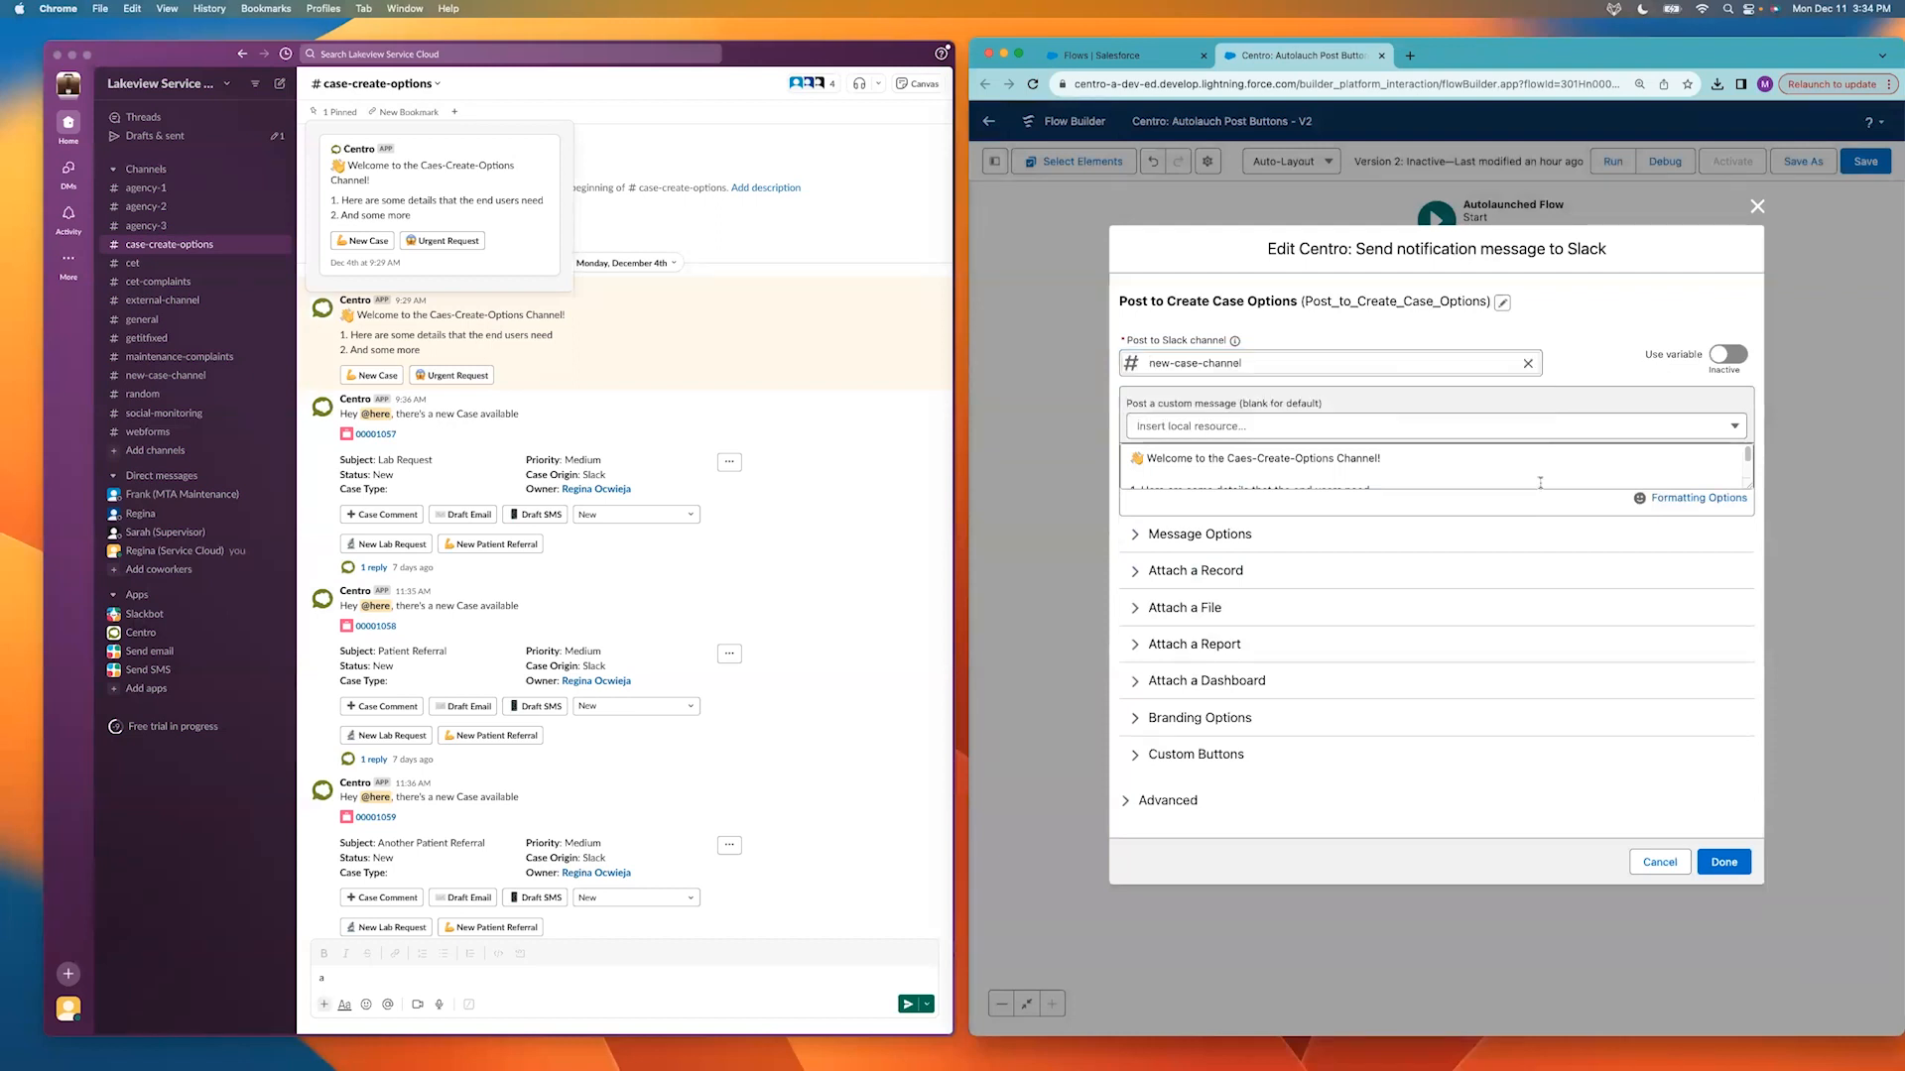
# Correct "Caes" to "Case" in the custom welcome message and turn off the Update message option.
pyautogui.moveTo(1749, 484); pyautogui.dragTo(1749, 572)
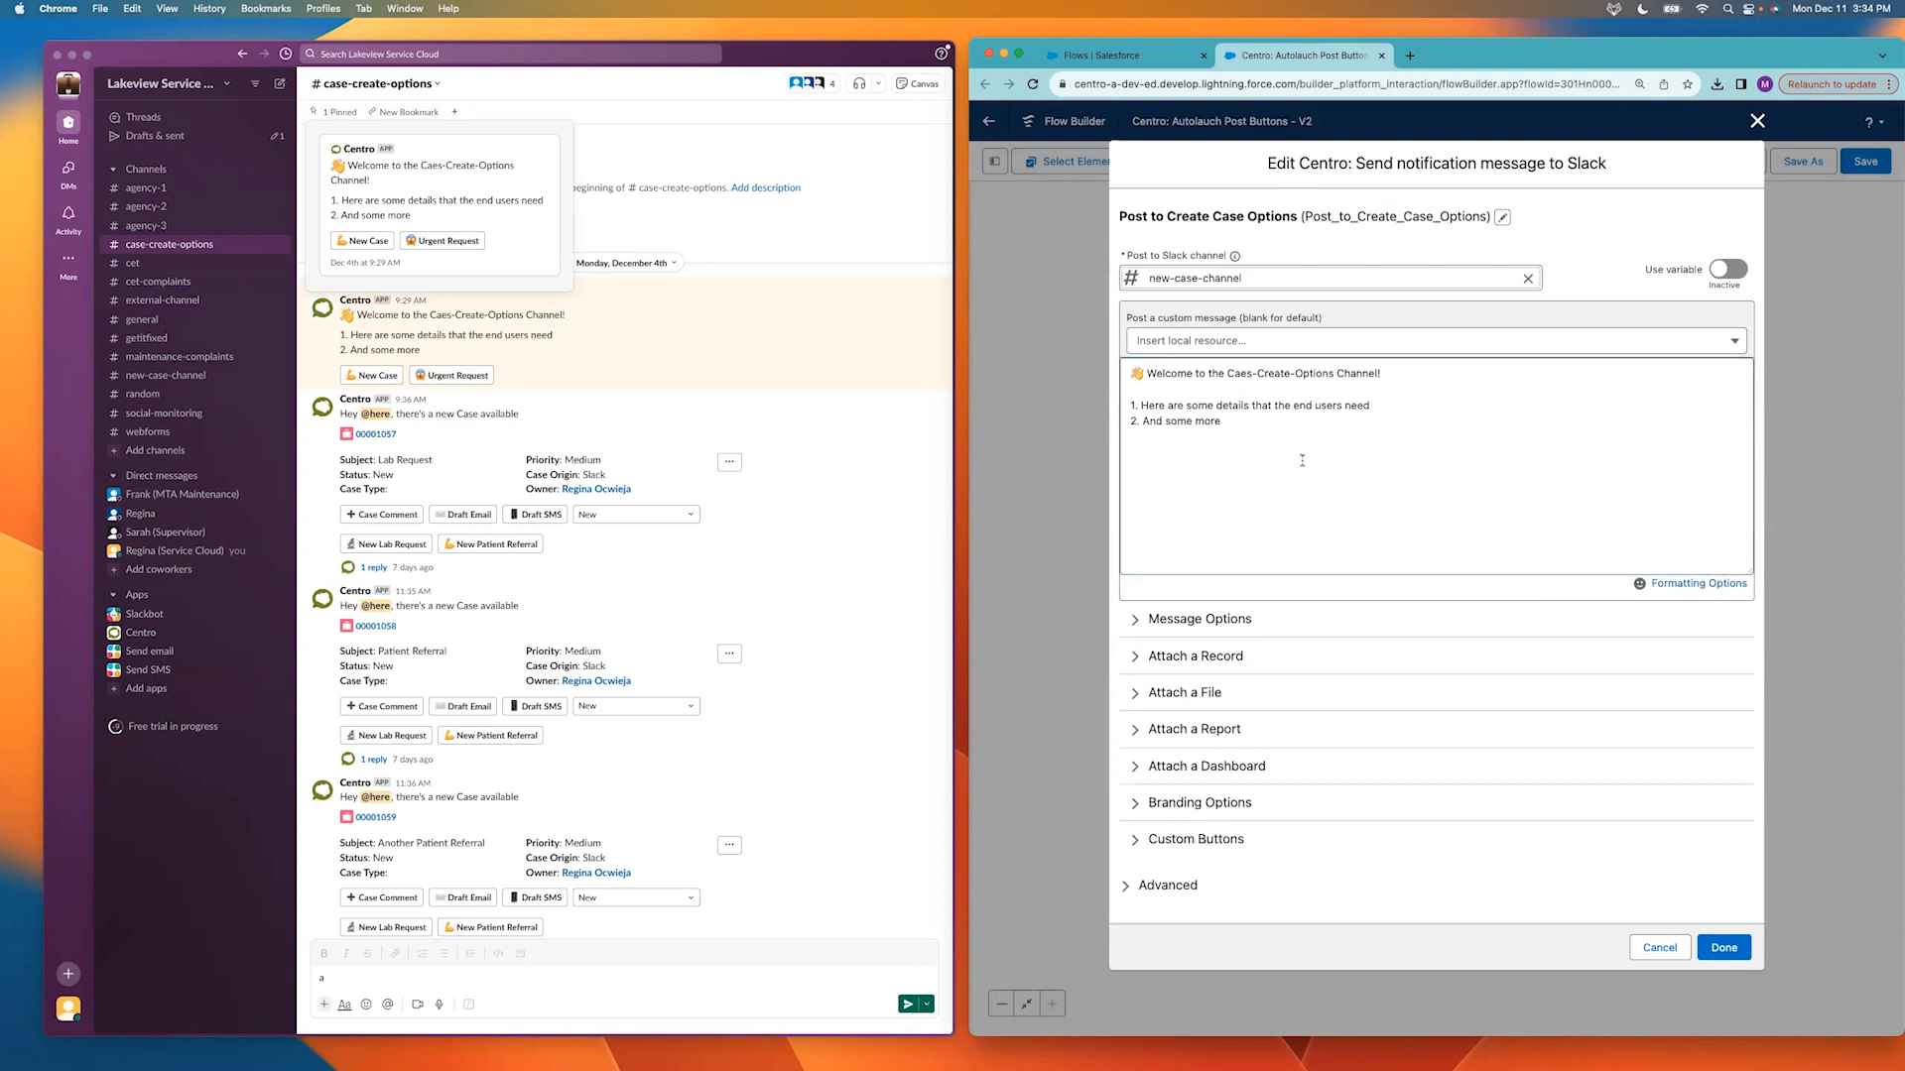
pyautogui.click(1249, 374)
pyautogui.press('BackSpace')
pyautogui.press('Left')
pyautogui.write('s')
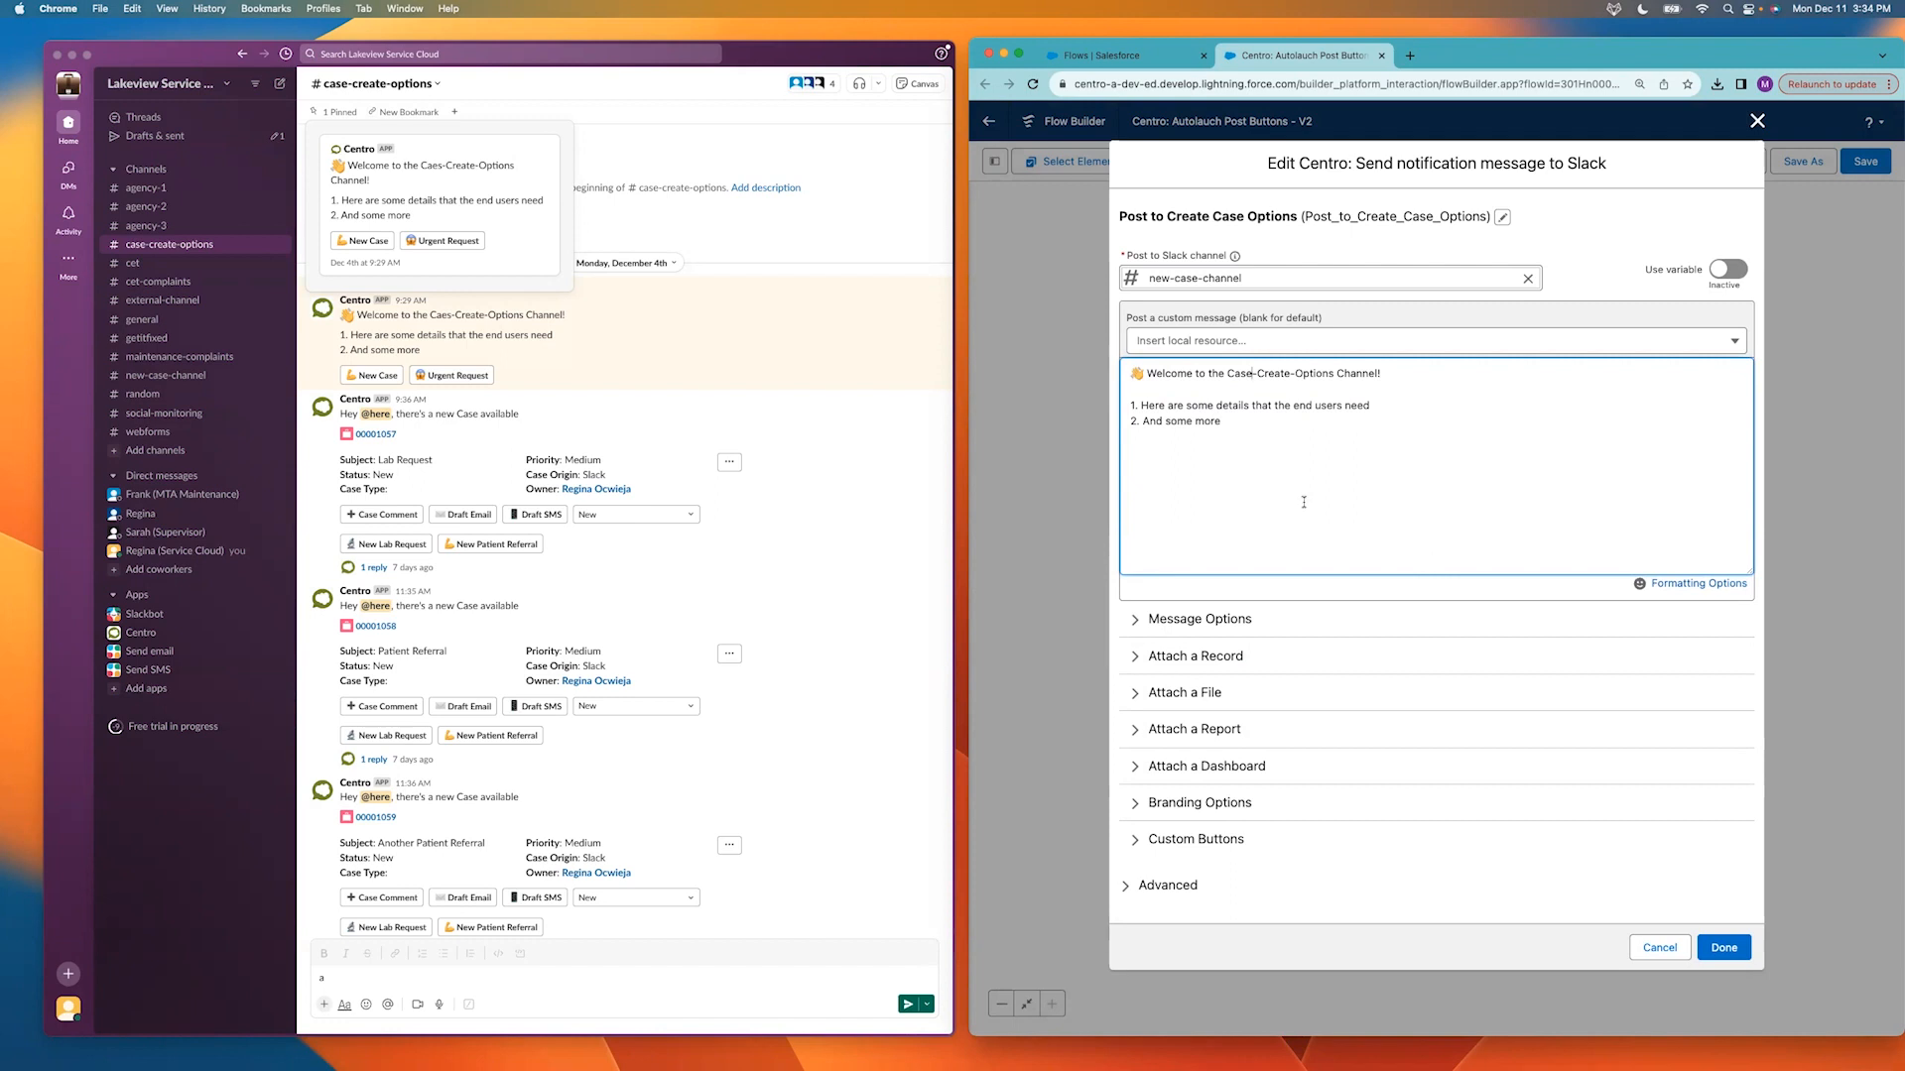
pyautogui.click(1136, 621)
pyautogui.click(1151, 888)
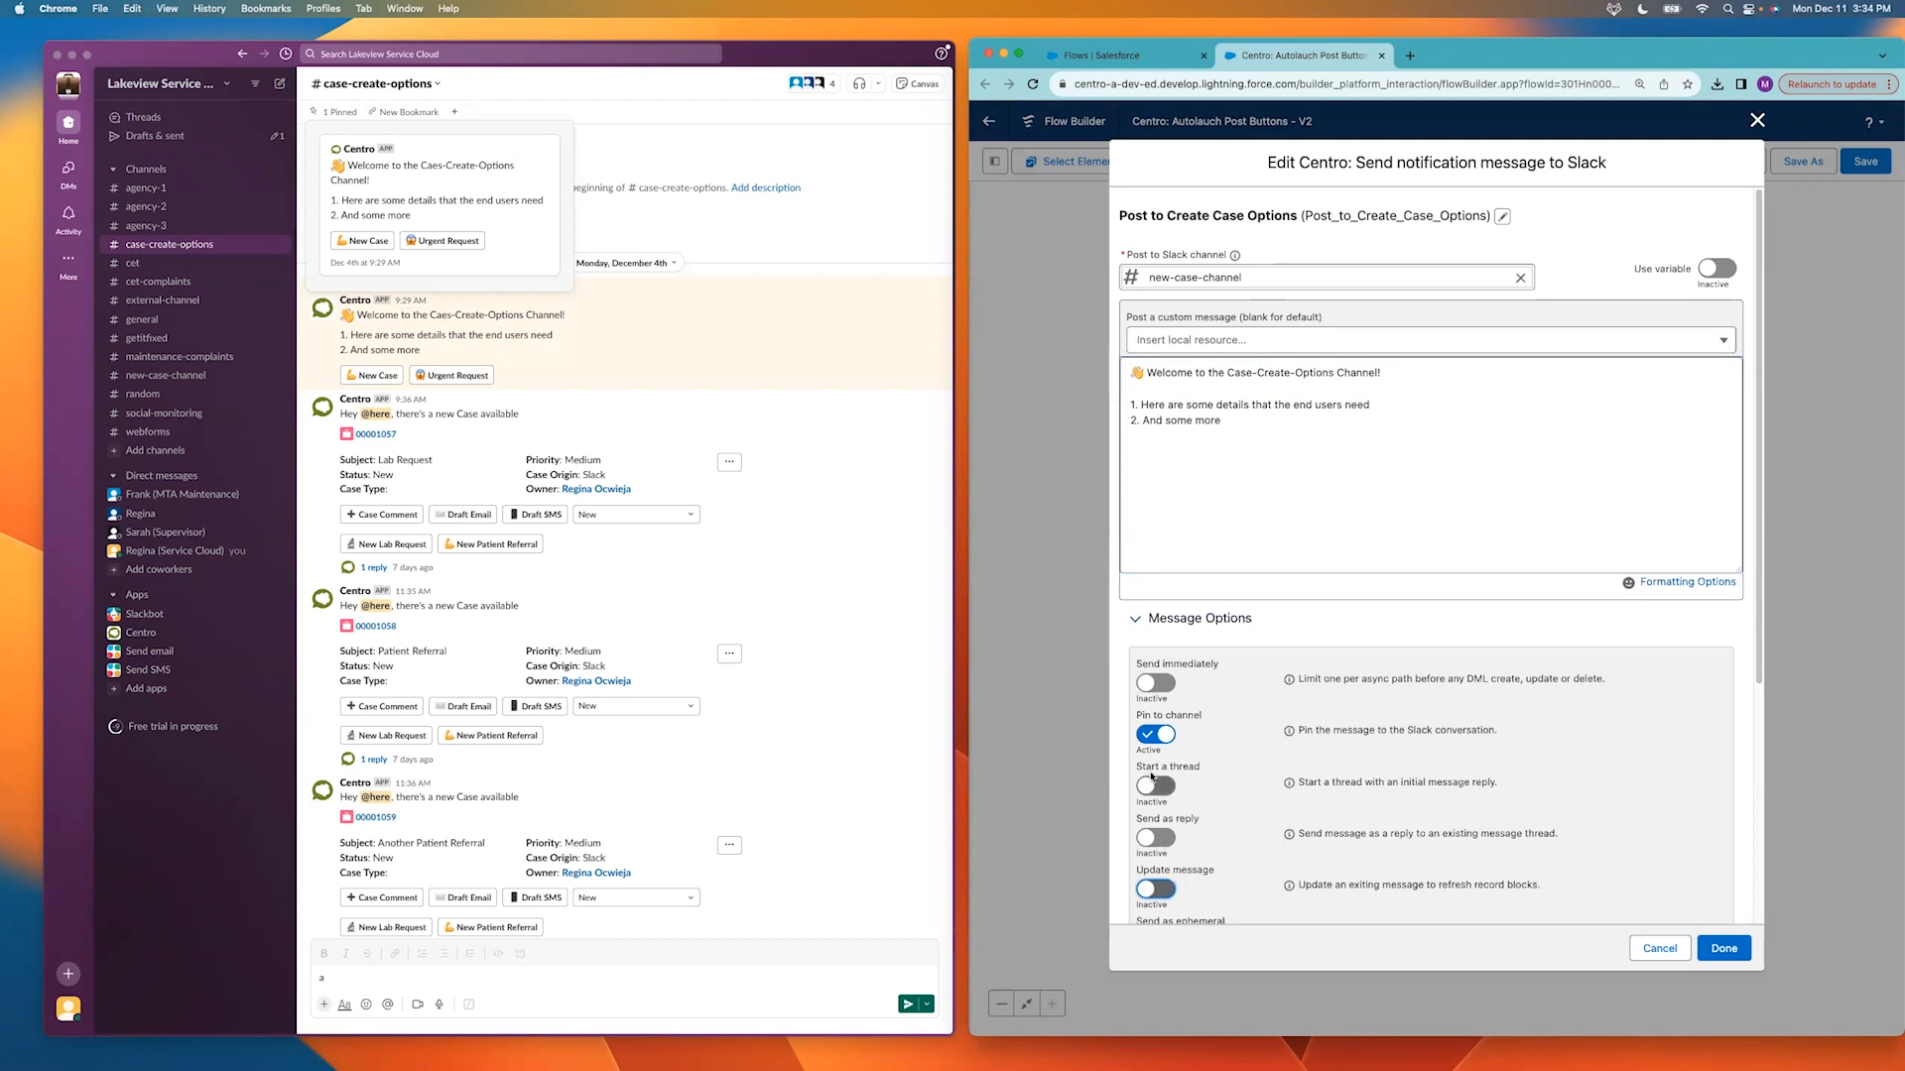
# Set the custom buttons' Centro forms to Create Case from Message for New Case and IT HelpDesk for Urgent Request, and apply the action's changes.
pyautogui.scroll(-2, 1183, 767)
pyautogui.scroll(-5, 1182, 767)
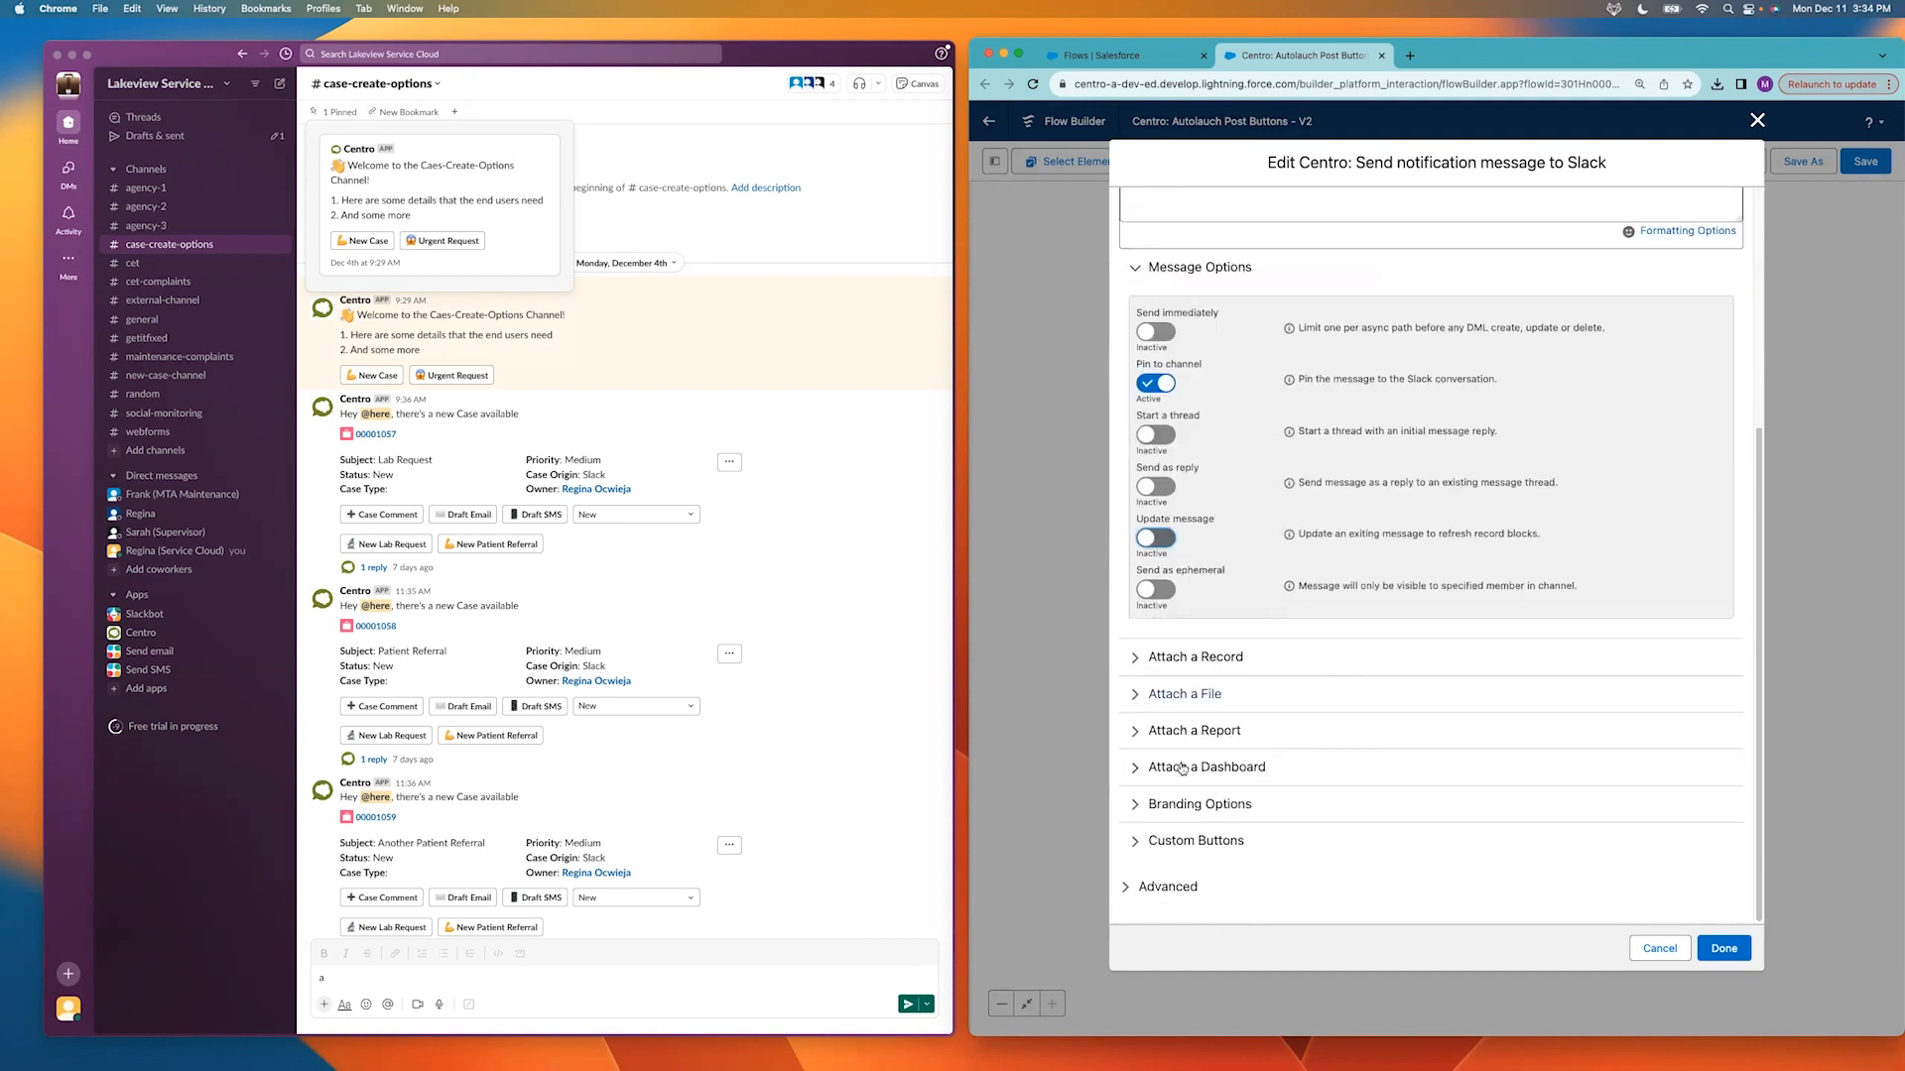
pyautogui.click(1139, 842)
pyautogui.scroll(-4, 1430, 808)
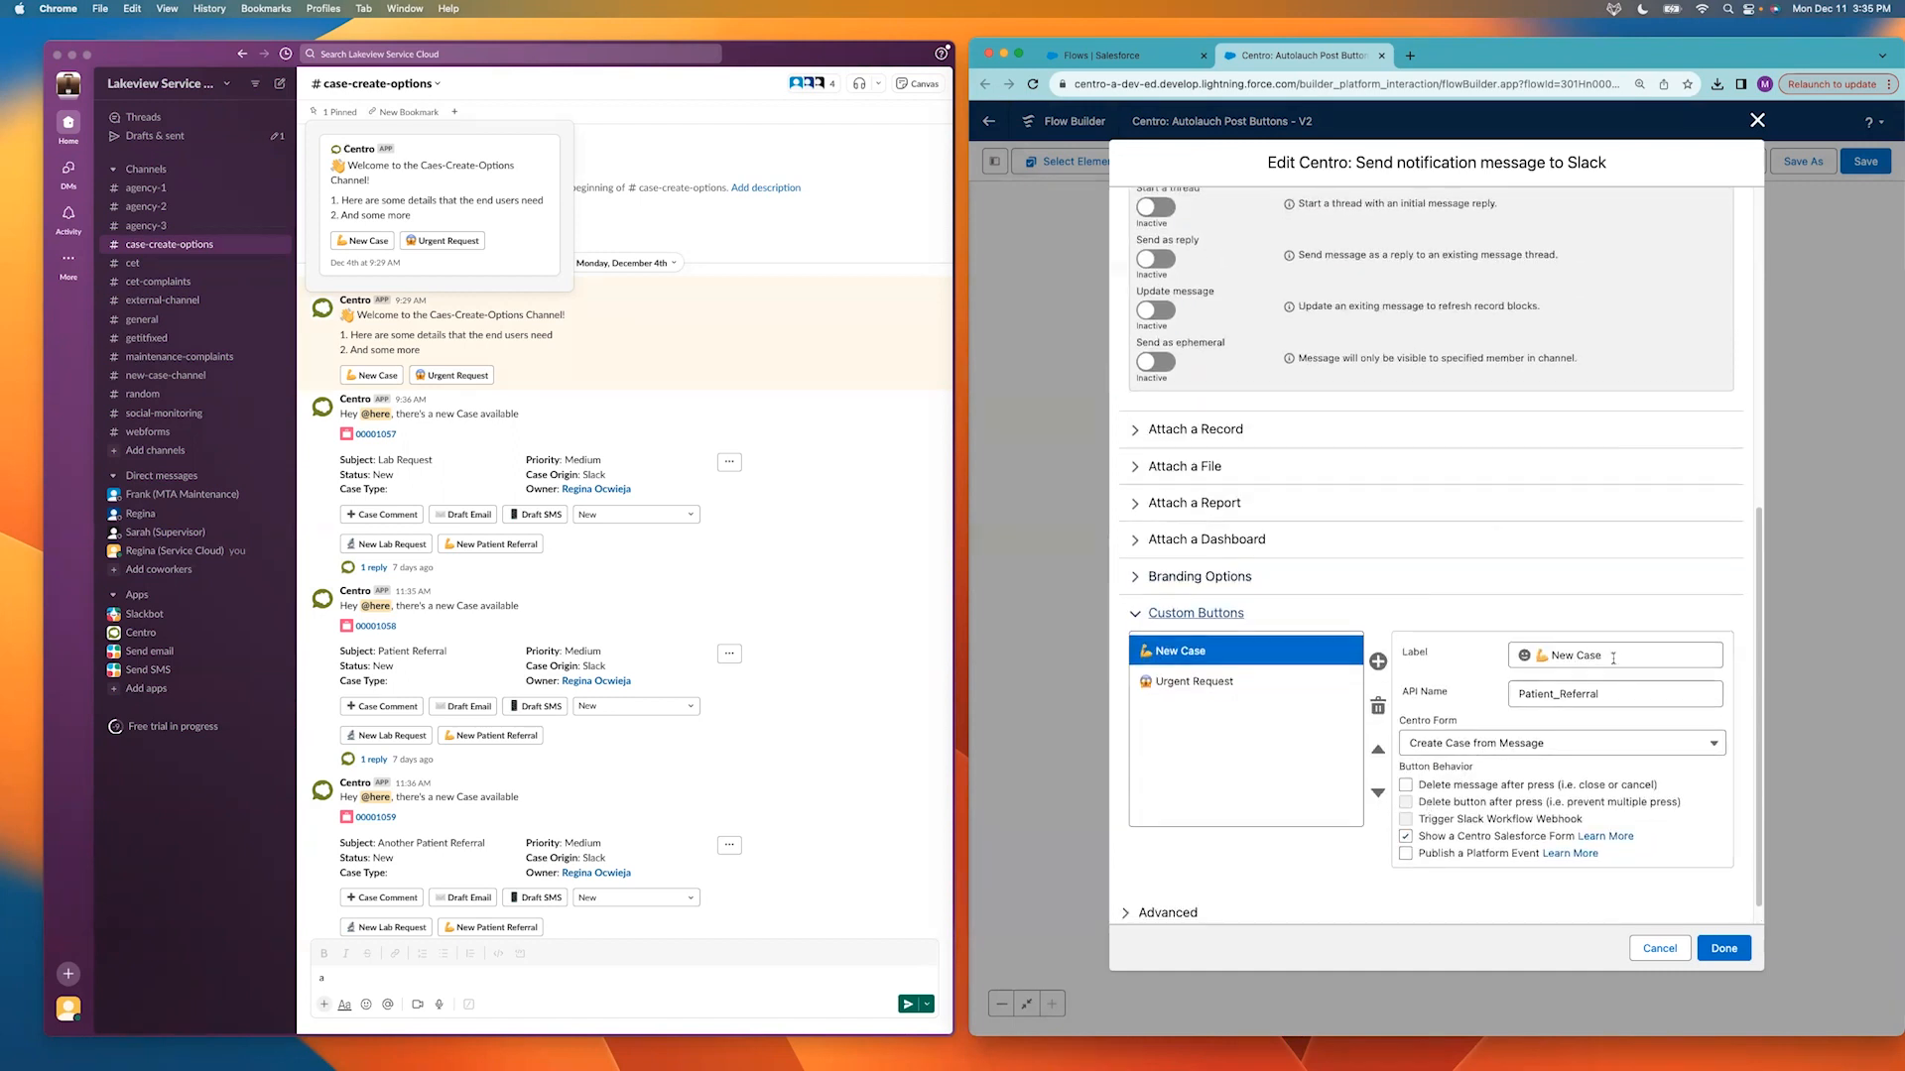
pyautogui.click(1450, 743)
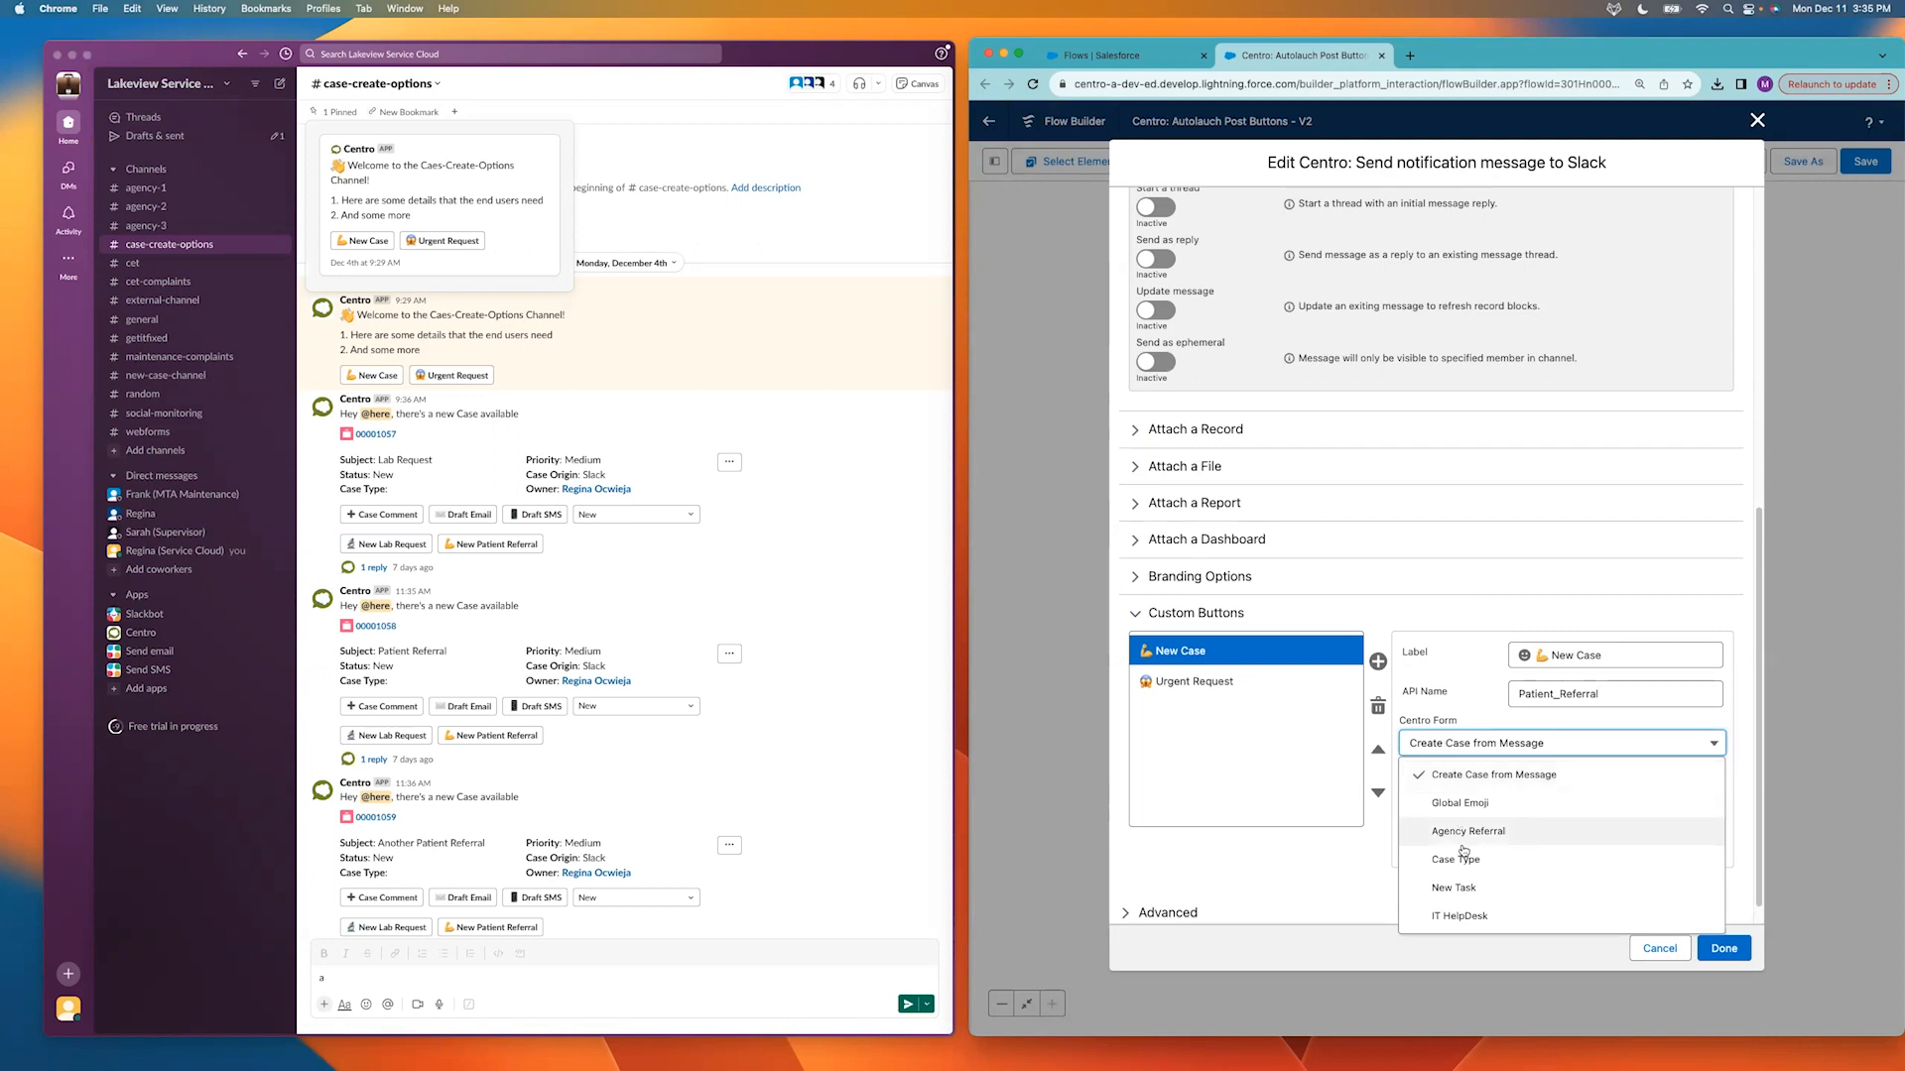
pyautogui.click(1472, 780)
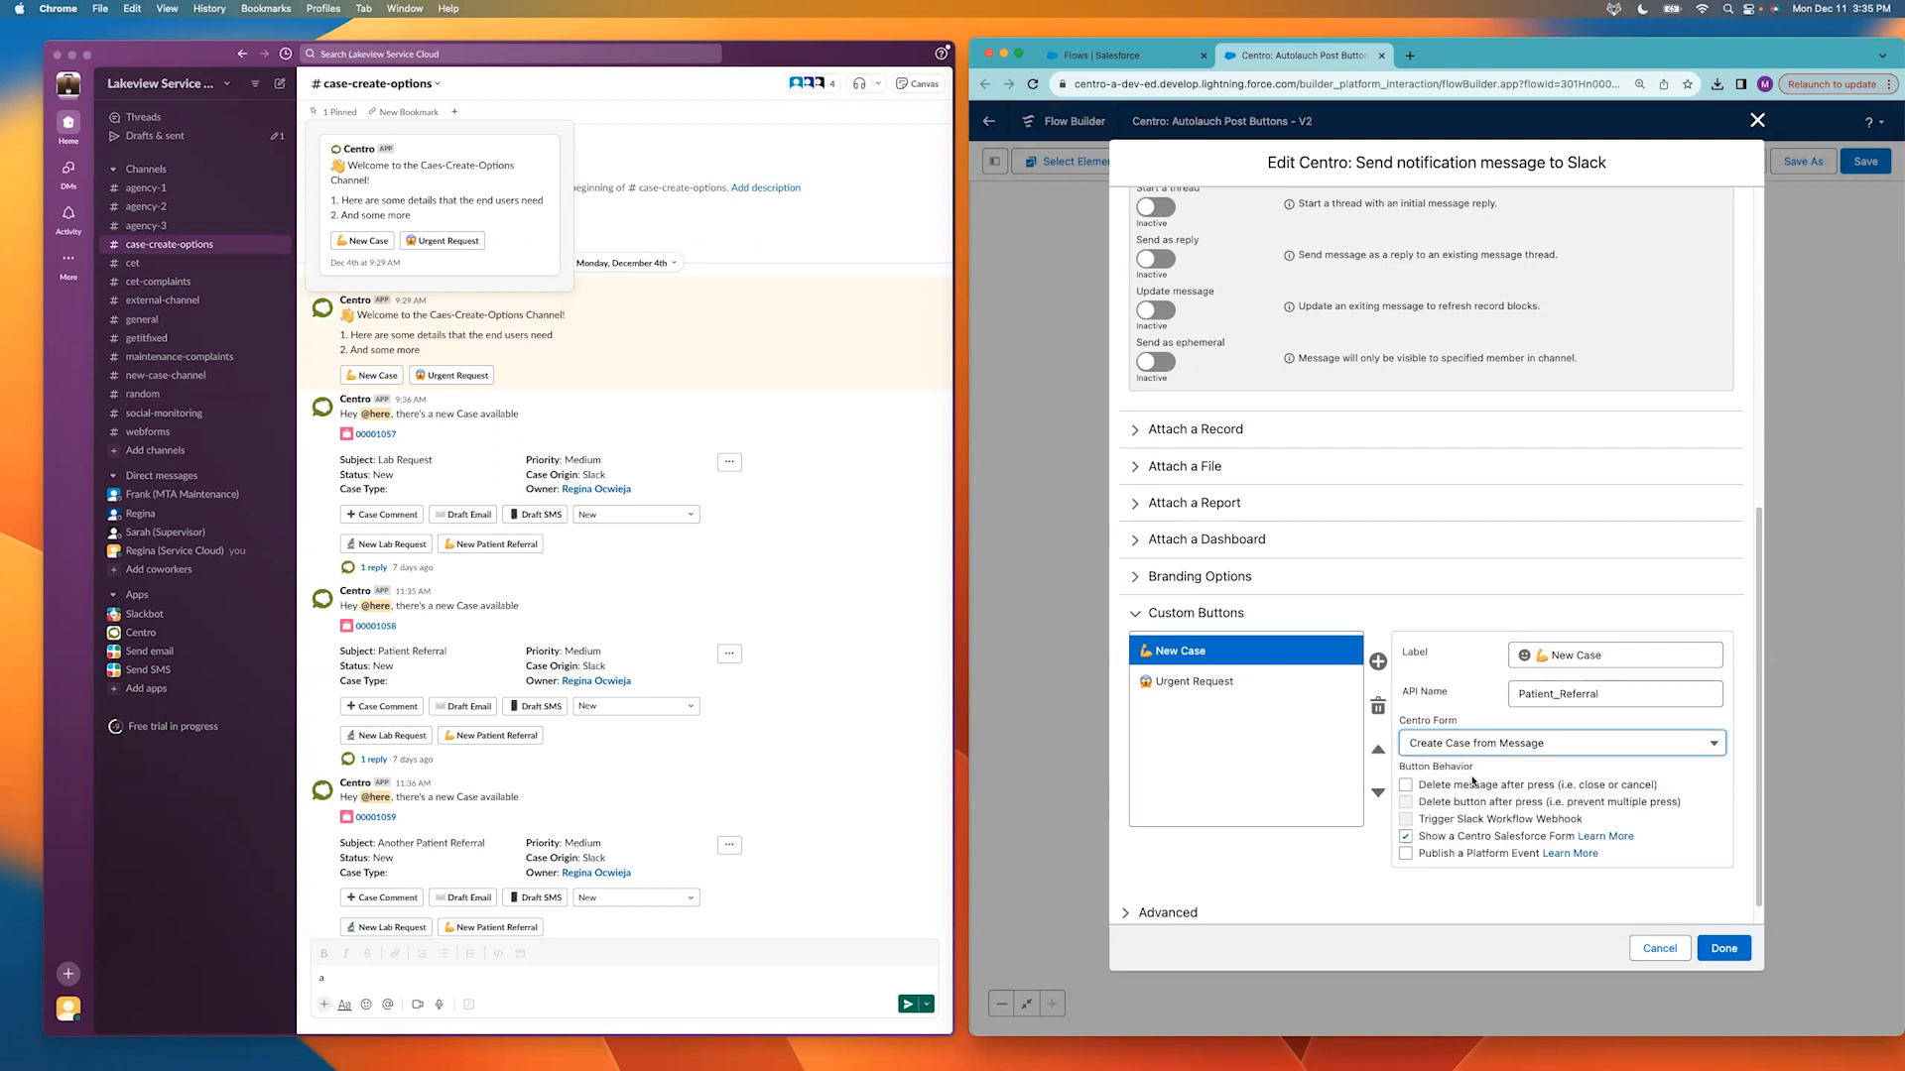
pyautogui.click(1246, 681)
pyautogui.click(1549, 744)
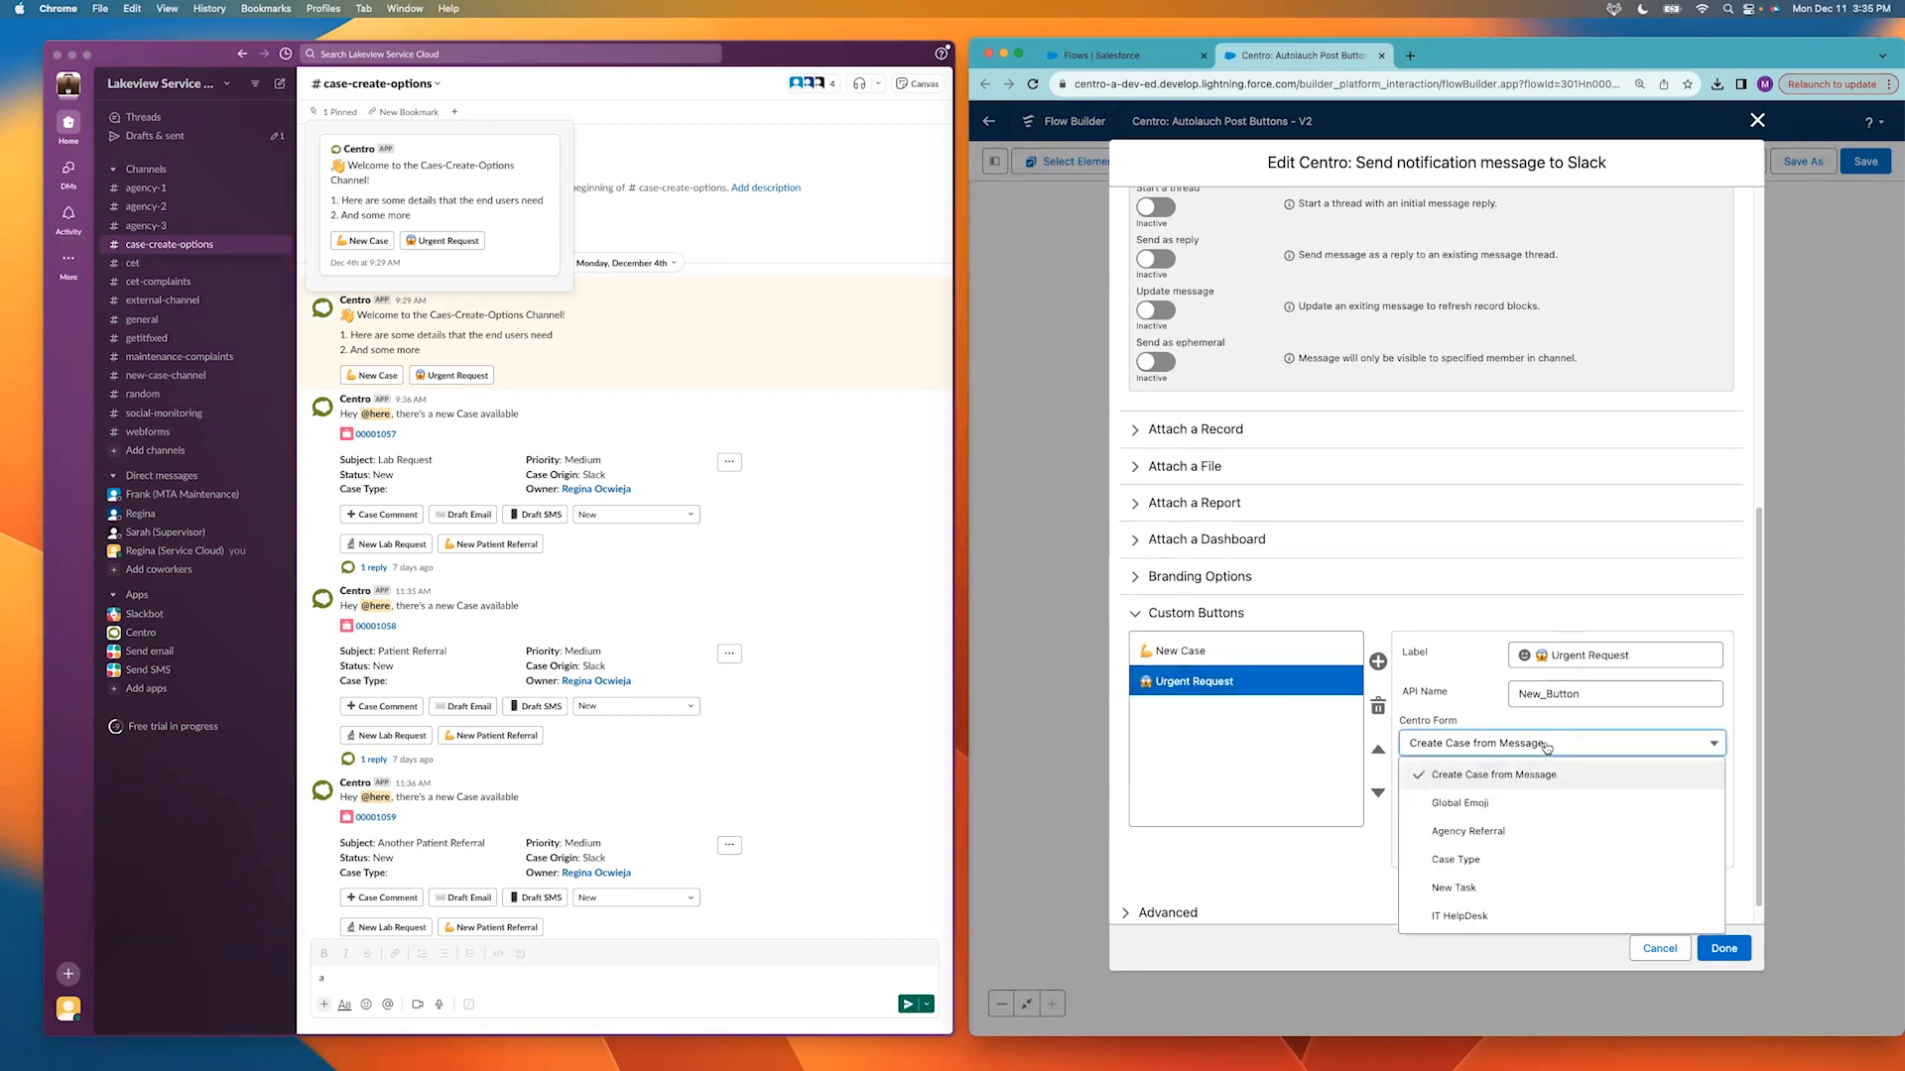
pyautogui.click(1529, 923)
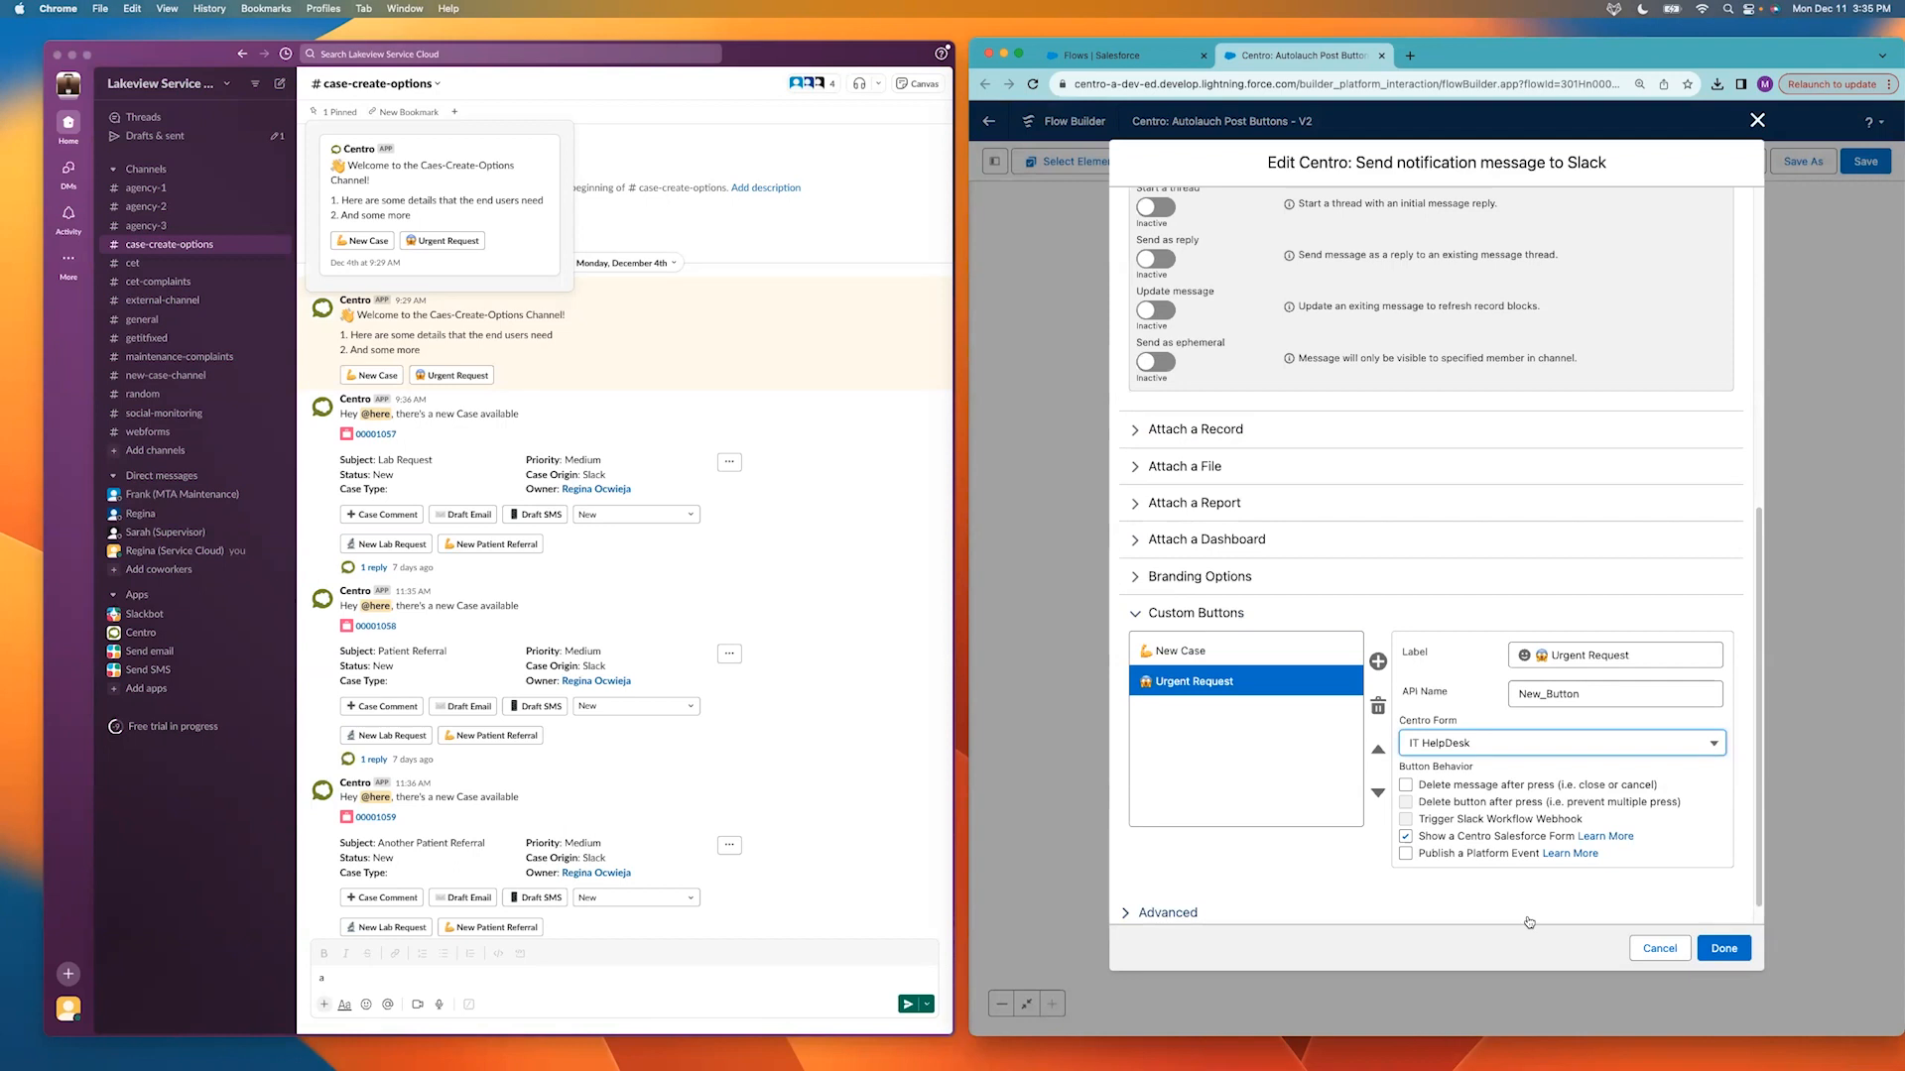
pyautogui.click(1730, 950)
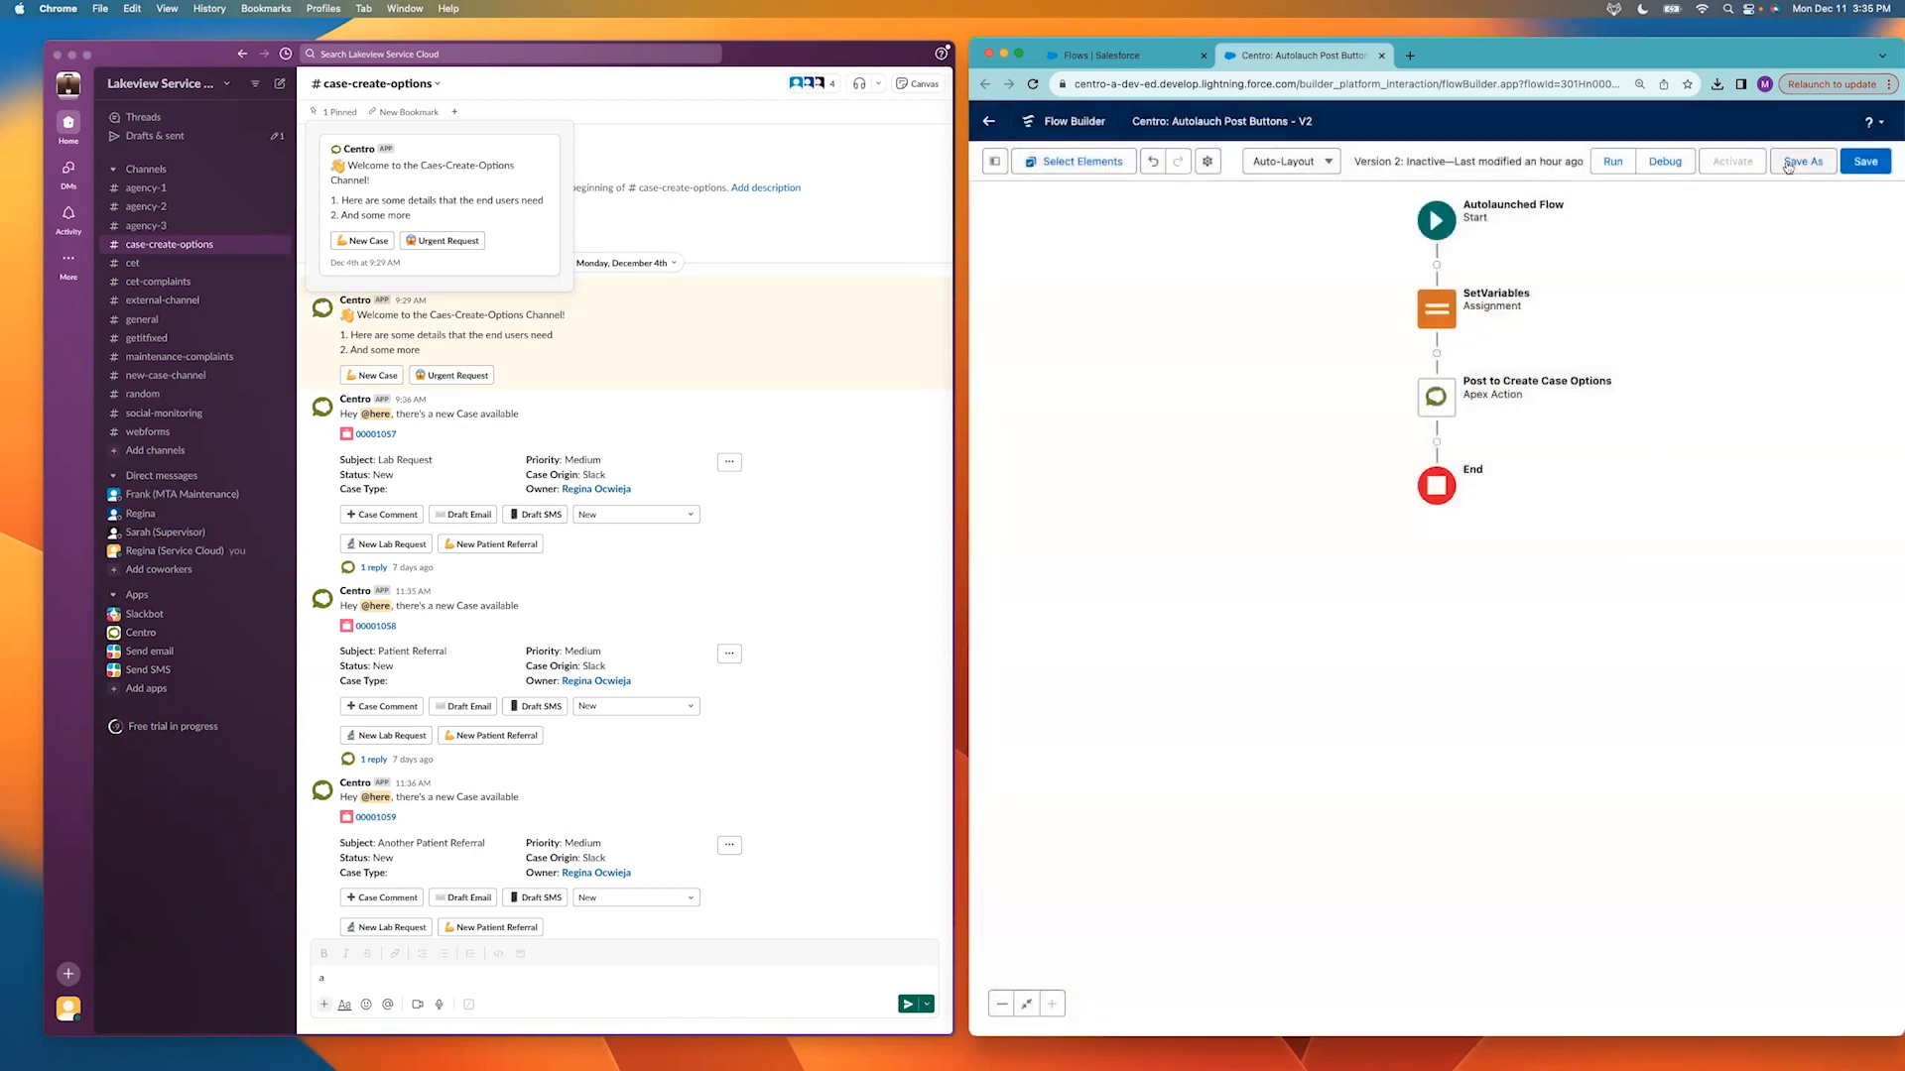
# Save the flow as a new version and run it.
pyautogui.click(1800, 161)
pyautogui.click(1724, 686)
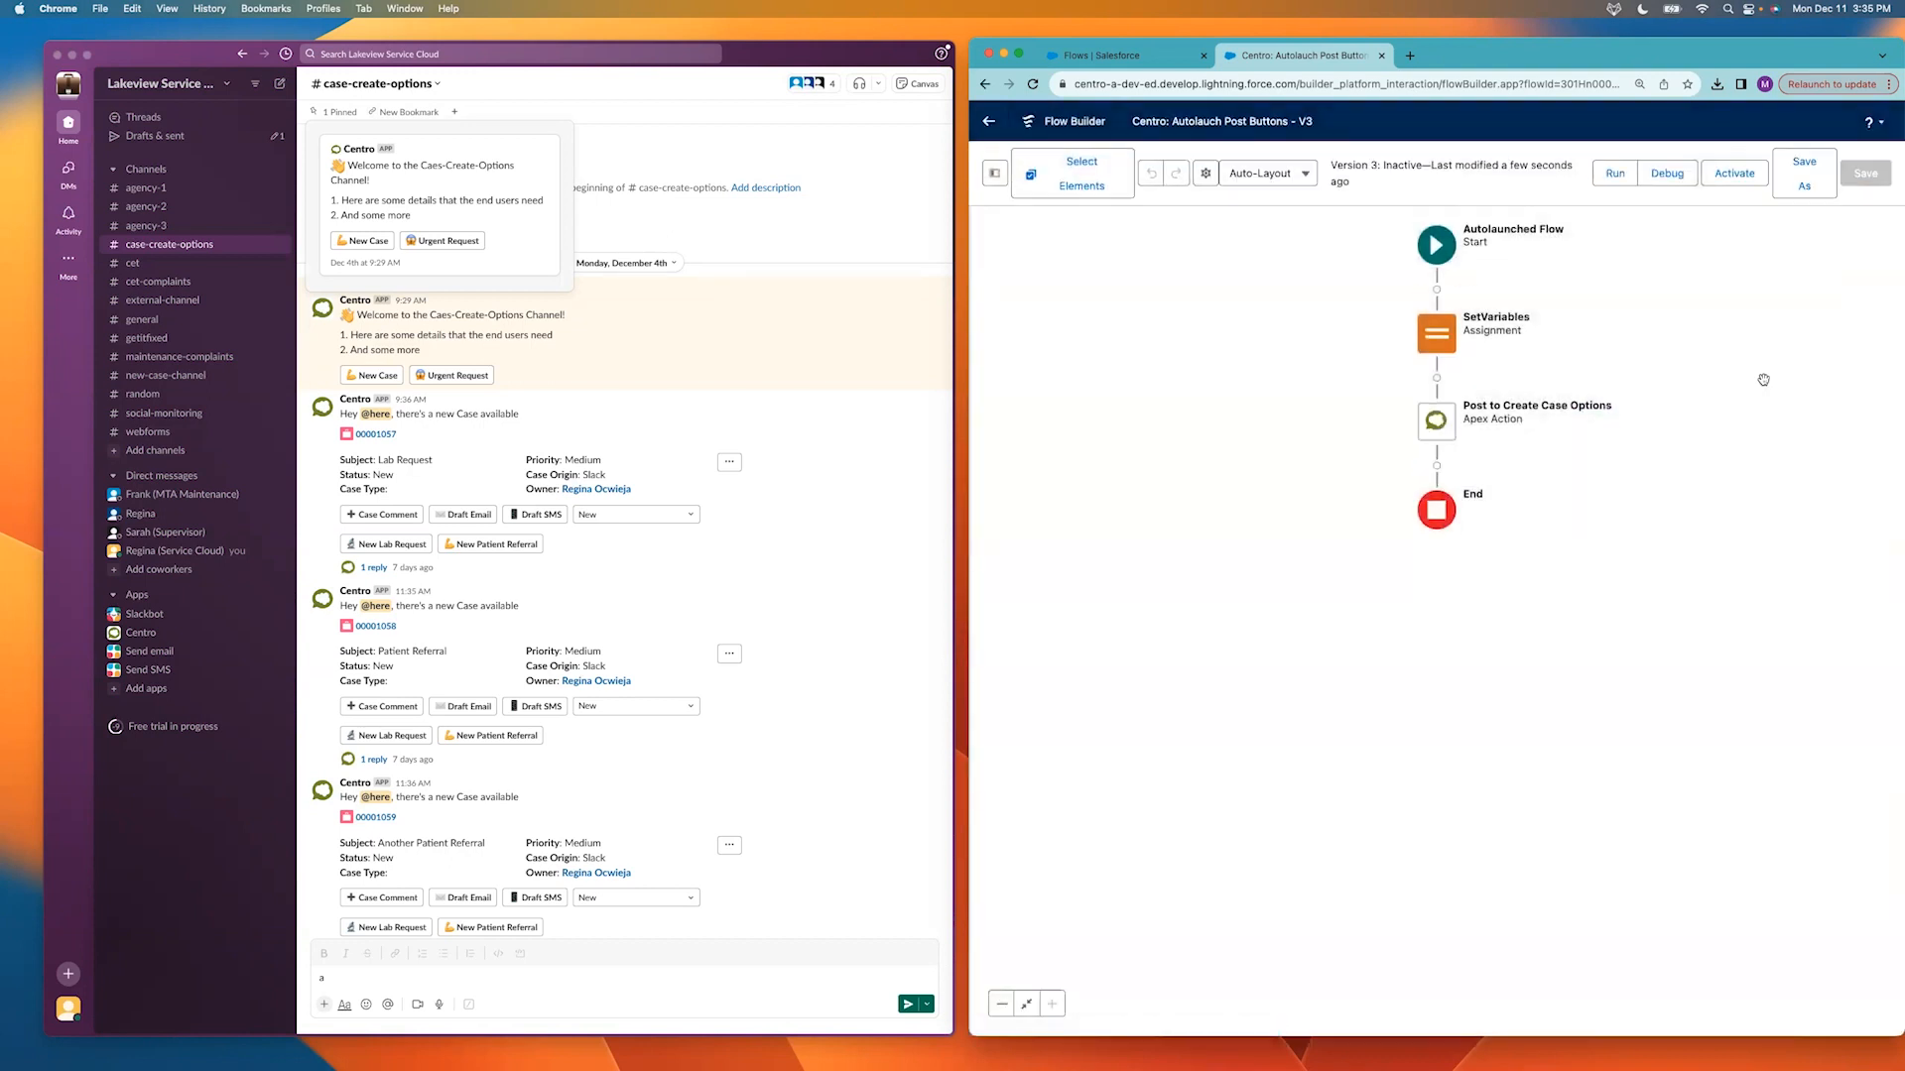
pyautogui.click(1615, 174)
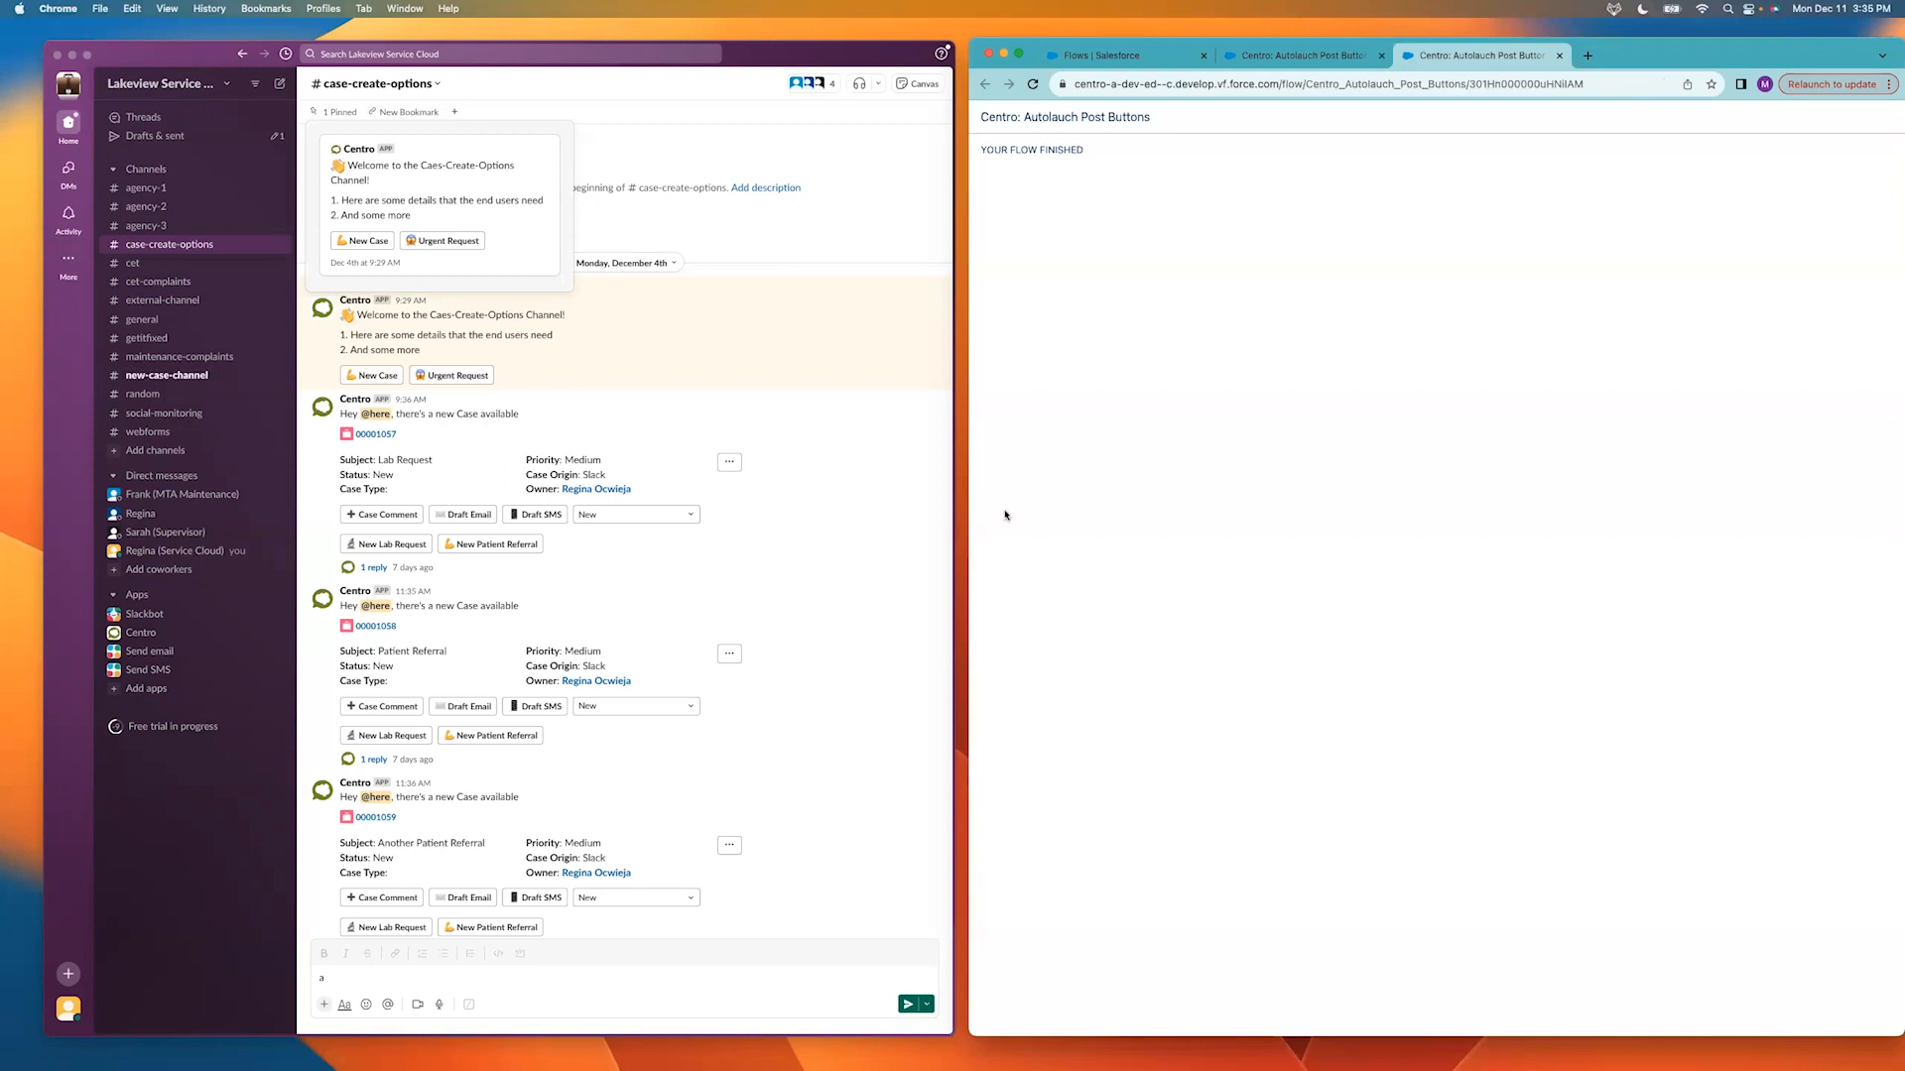
# Switch to Slack and view the pinned welcome message in new-case-channel.
pyautogui.click(157, 375)
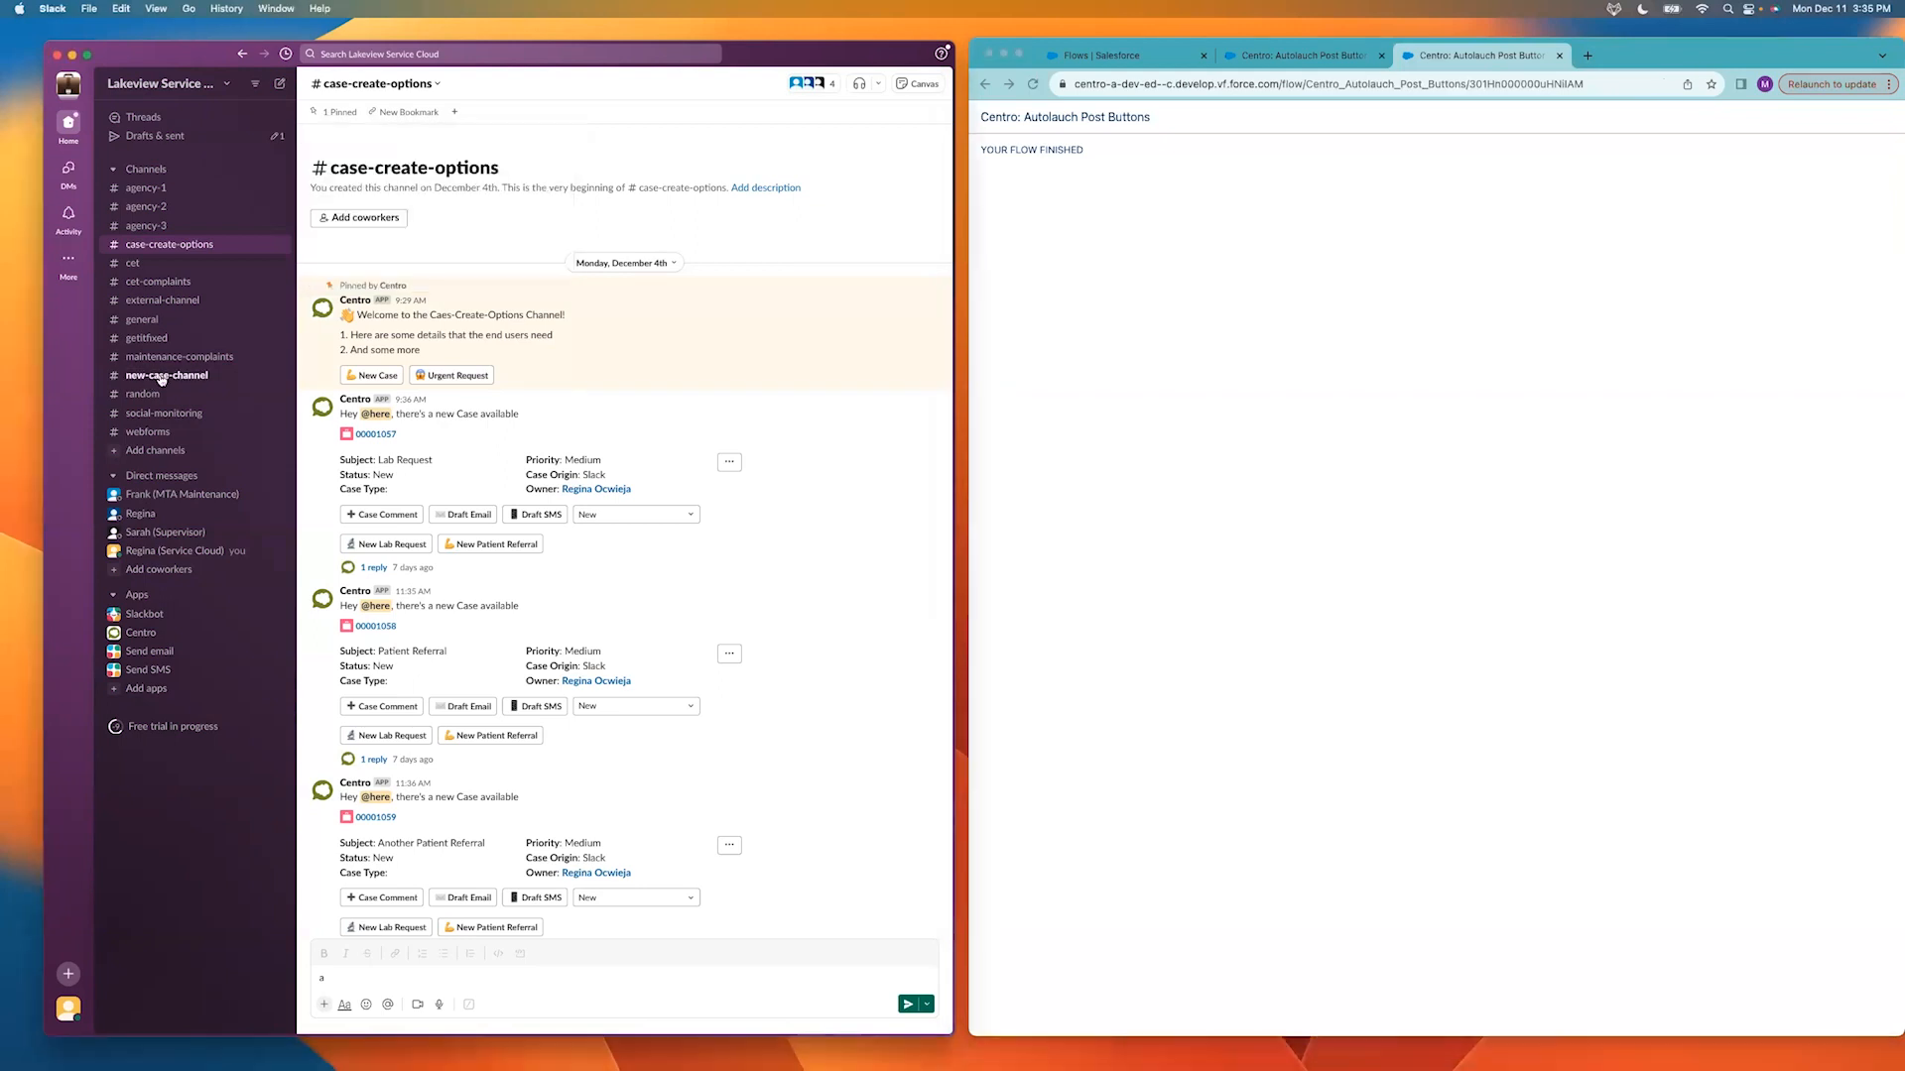
pyautogui.click(143, 377)
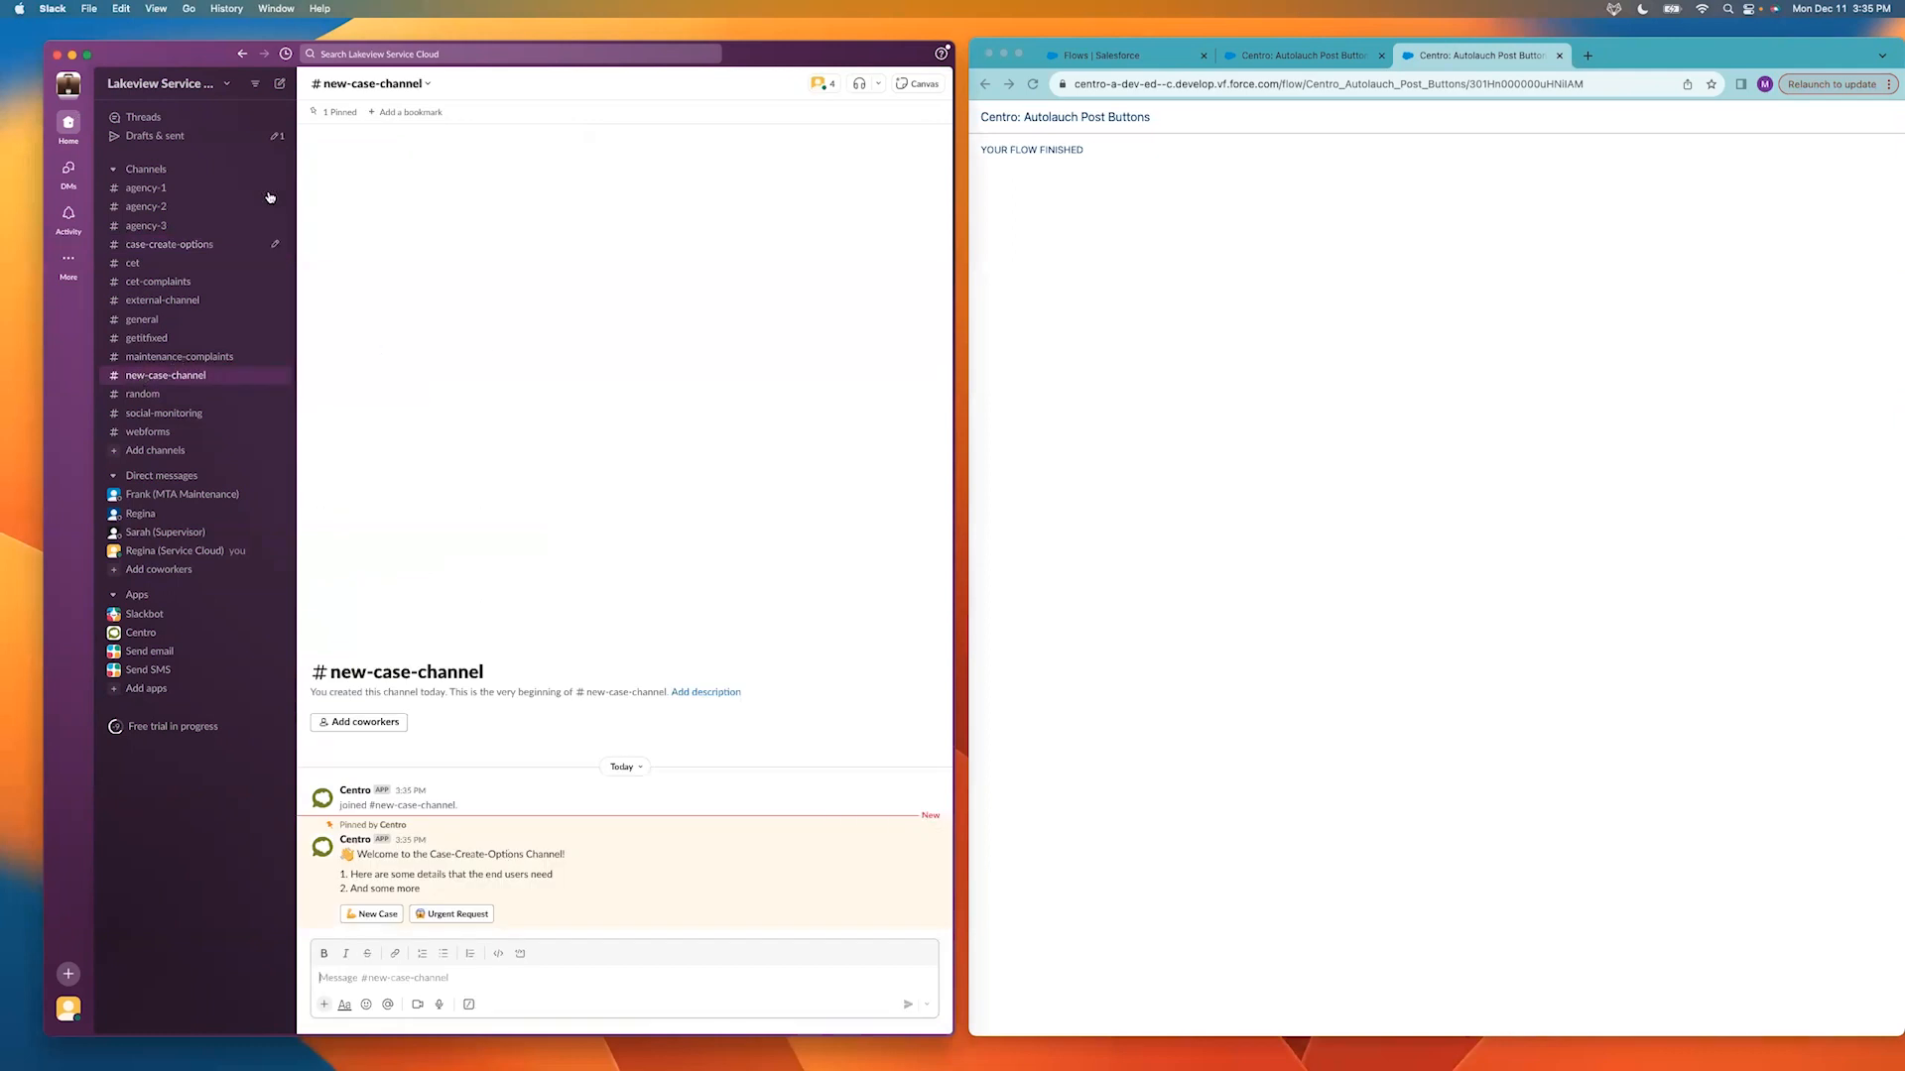
pyautogui.click(333, 117)
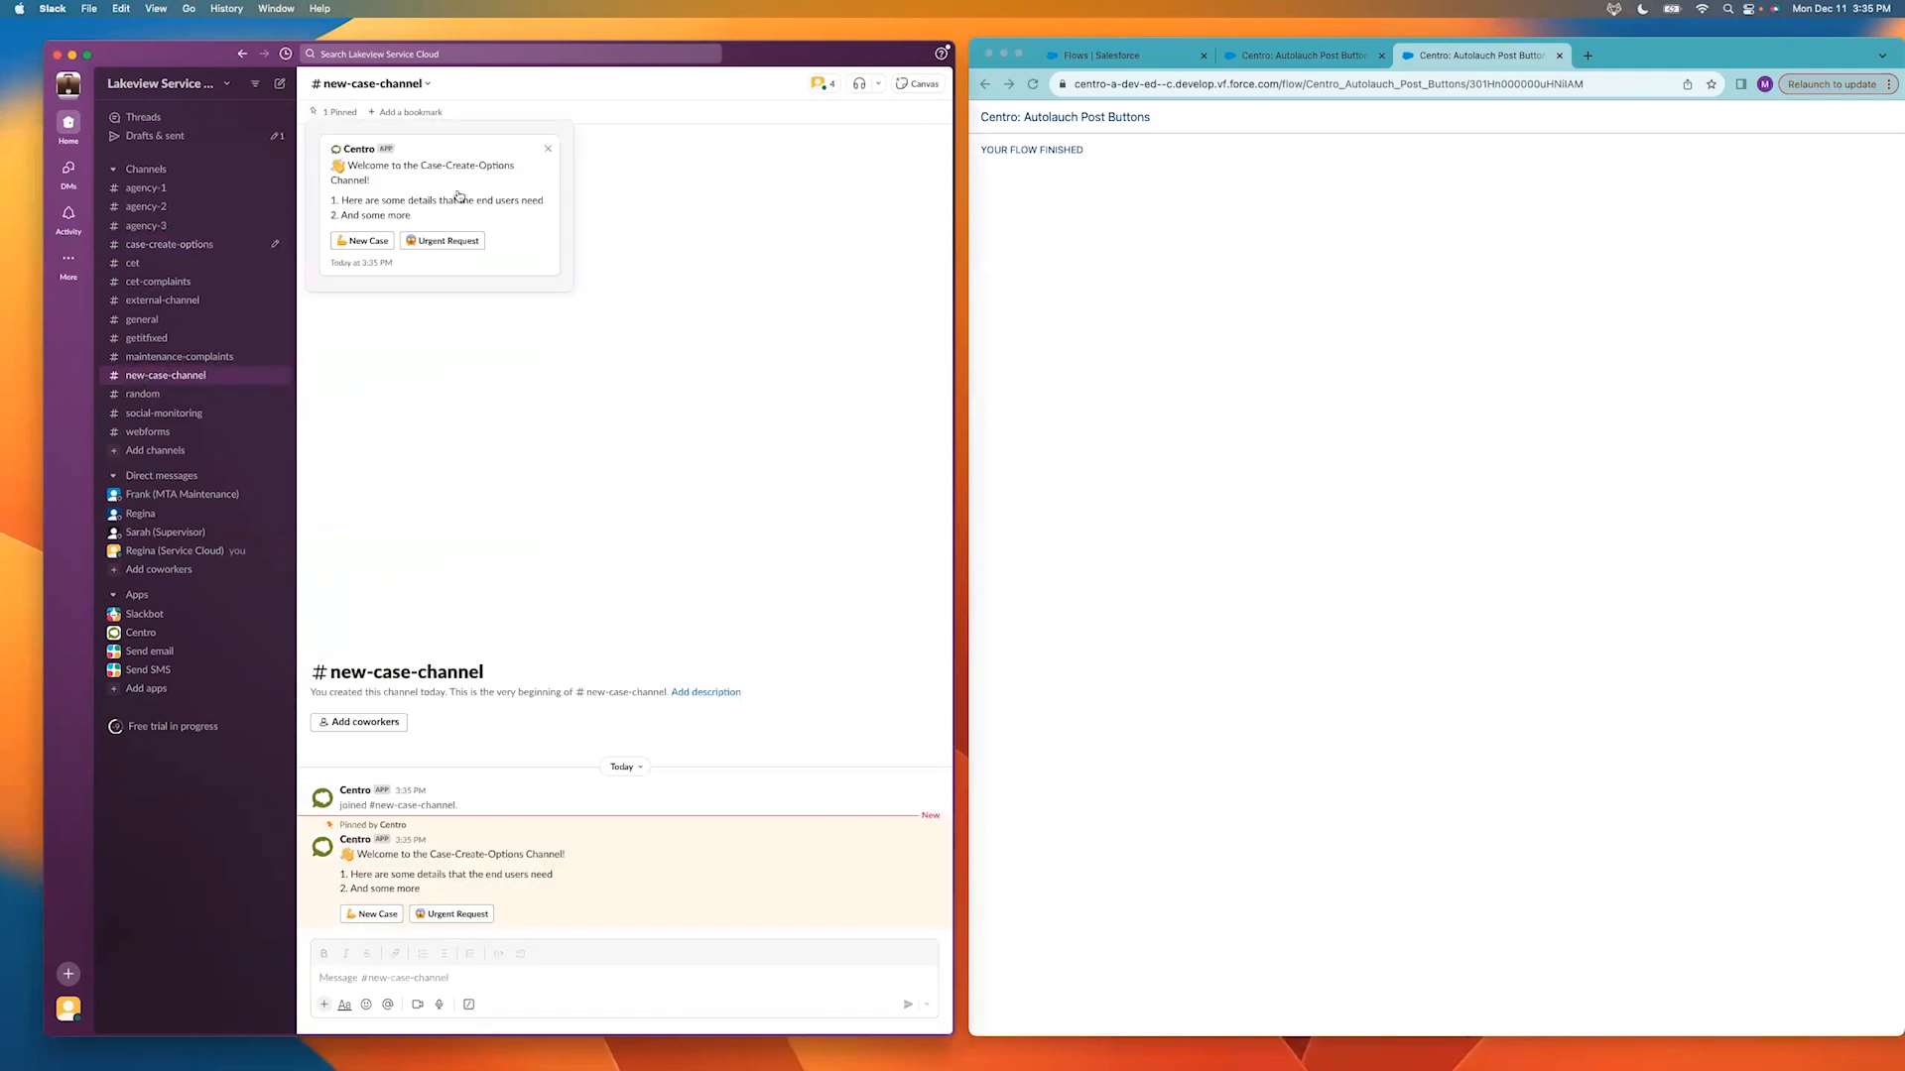
# Create a case from the pinned message's New Case button with subject TEST and description TEST, and dismiss the confirmation.
pyautogui.click(362, 242)
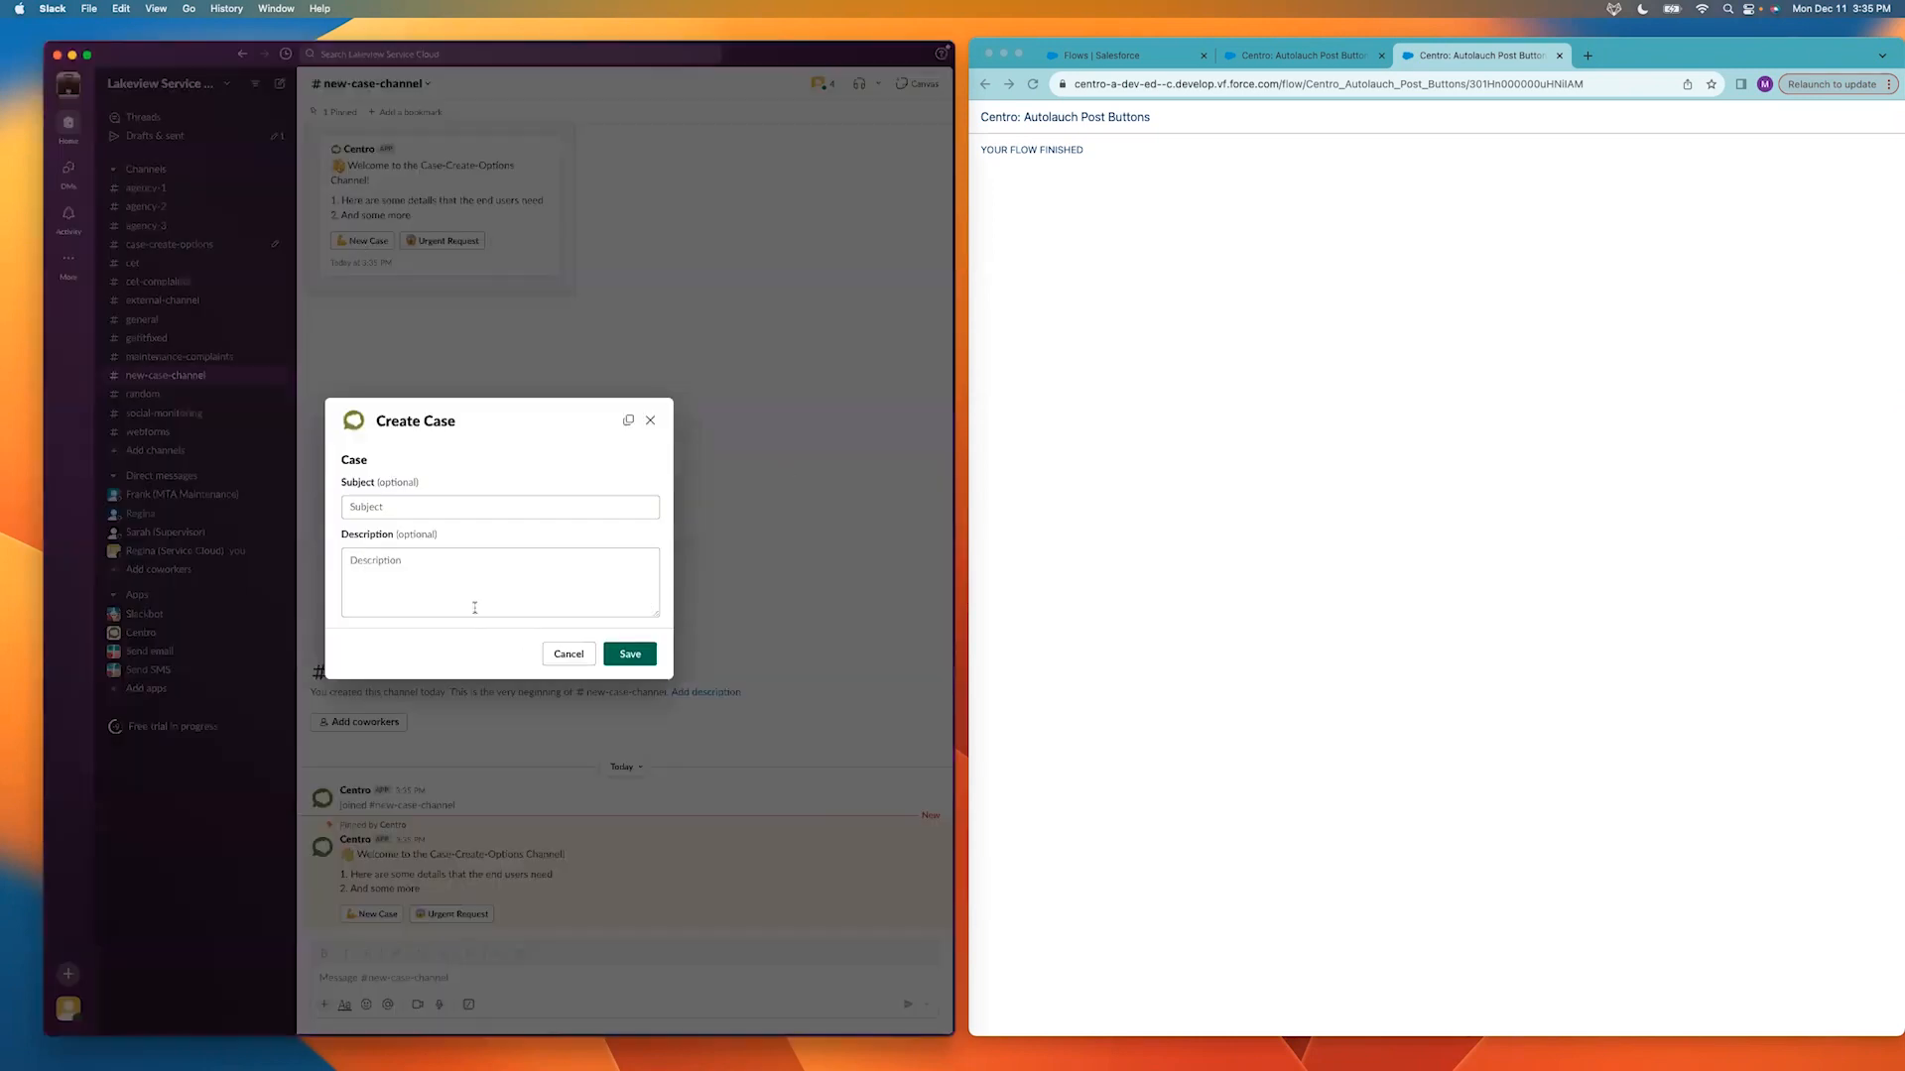
pyautogui.click(469, 505)
pyautogui.write('TEST')
pyautogui.click(467, 572)
pyautogui.write('TEST')
pyautogui.click(637, 657)
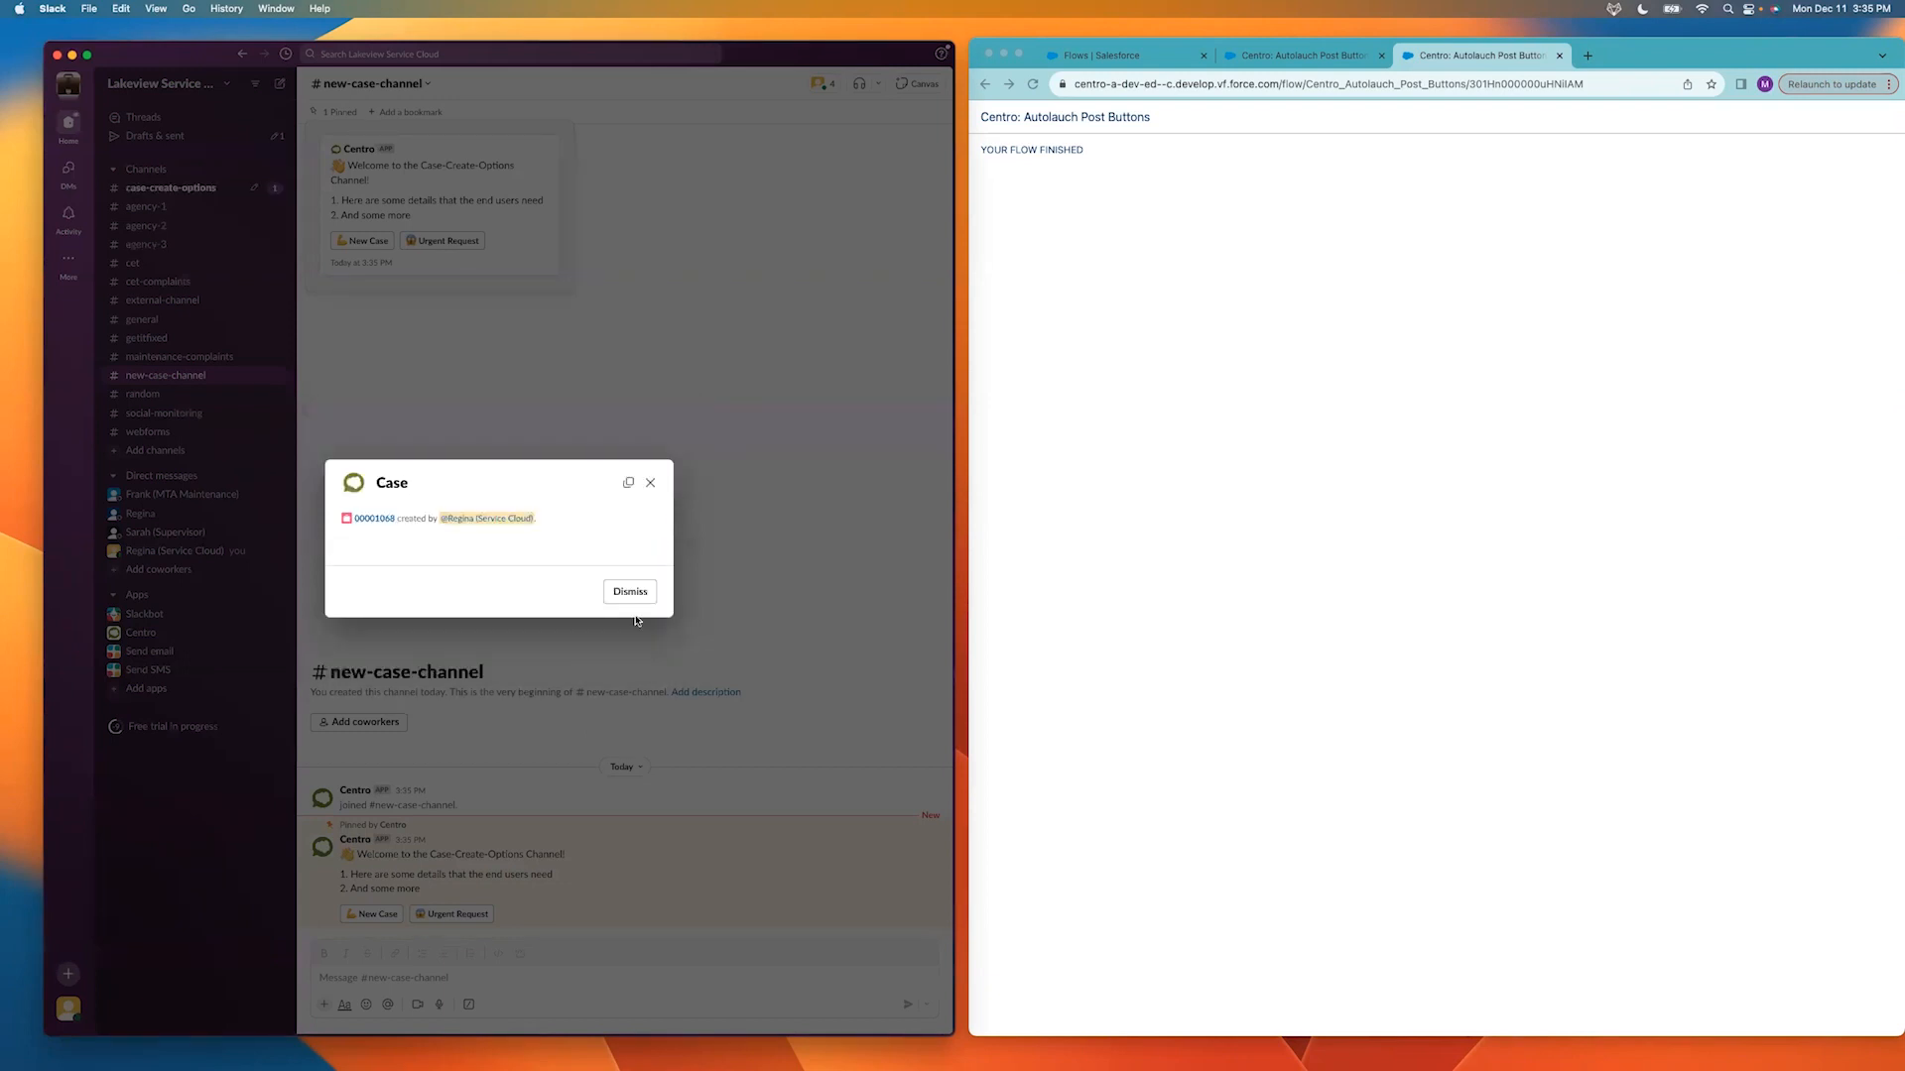
pyautogui.click(630, 593)
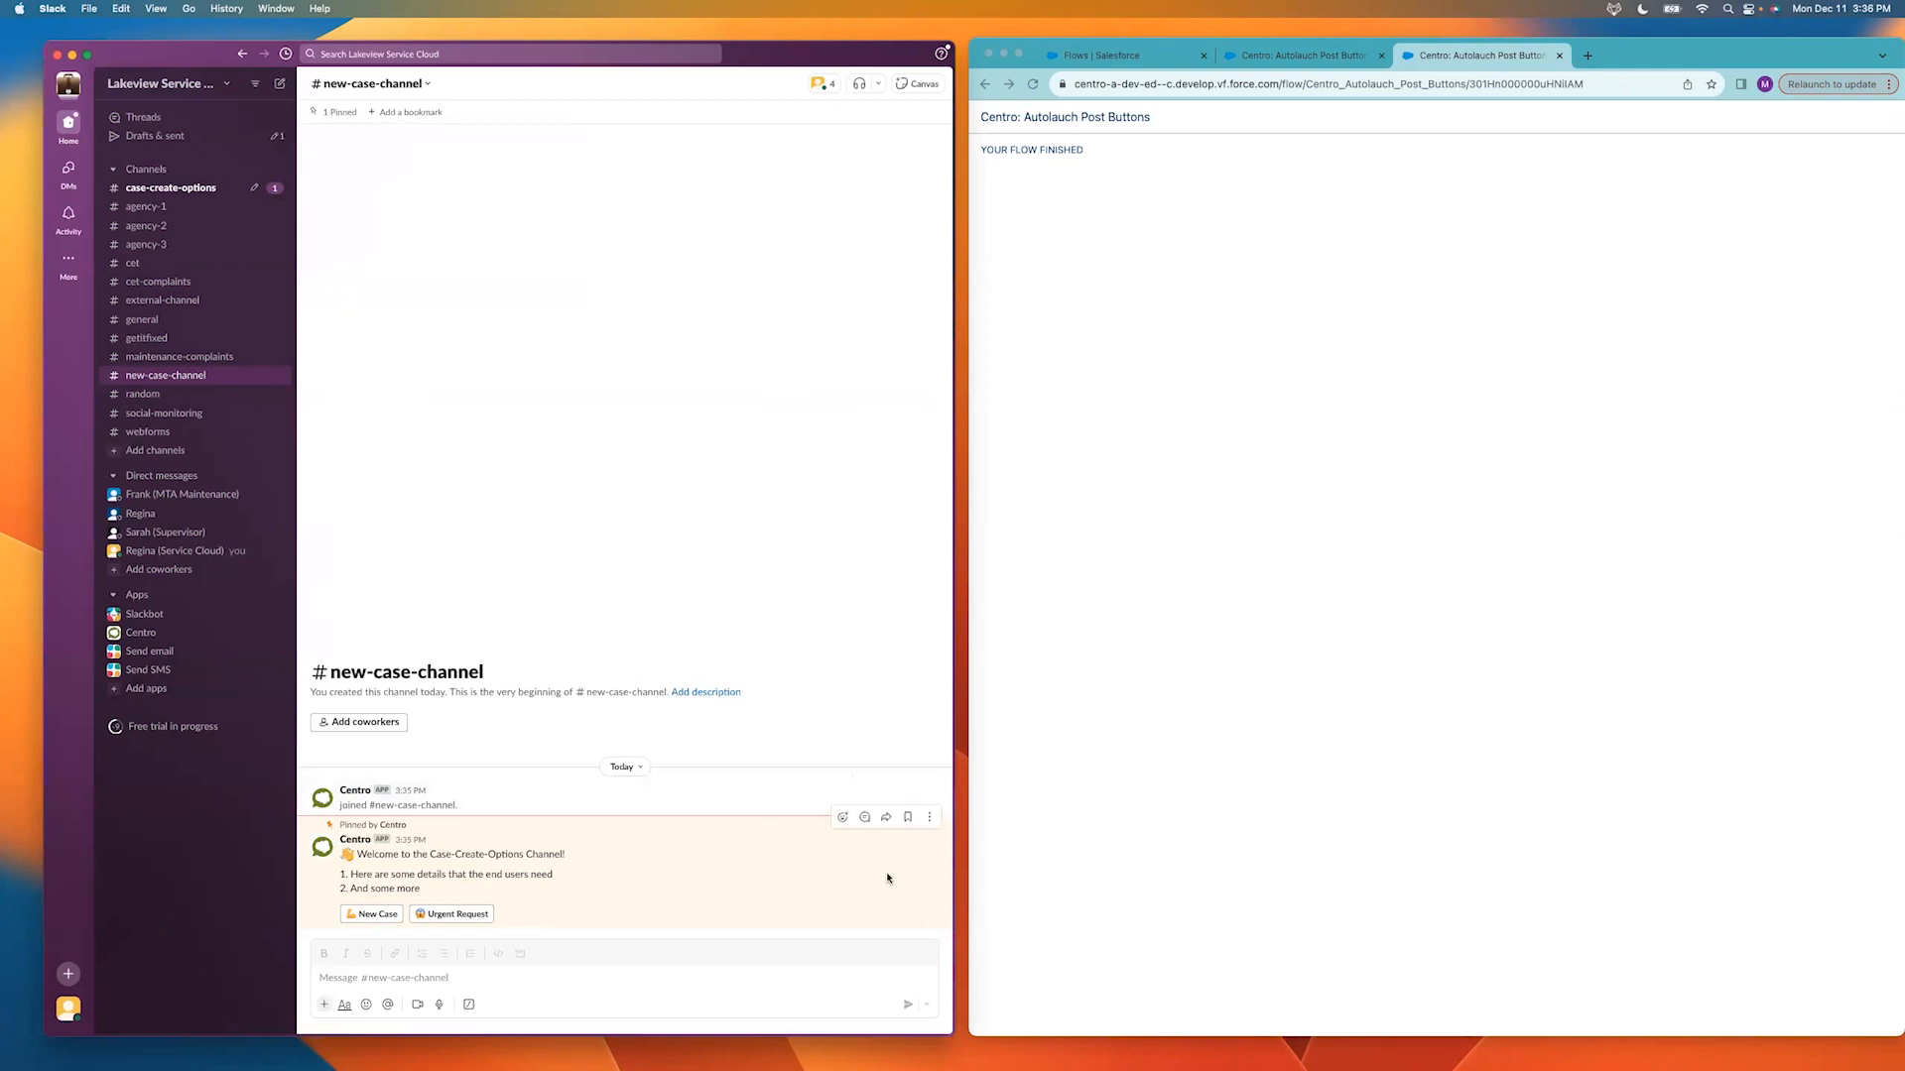
# Copy the link of the pinned welcome message and paste it into the message box of new-case-channel.
pyautogui.click(929, 817)
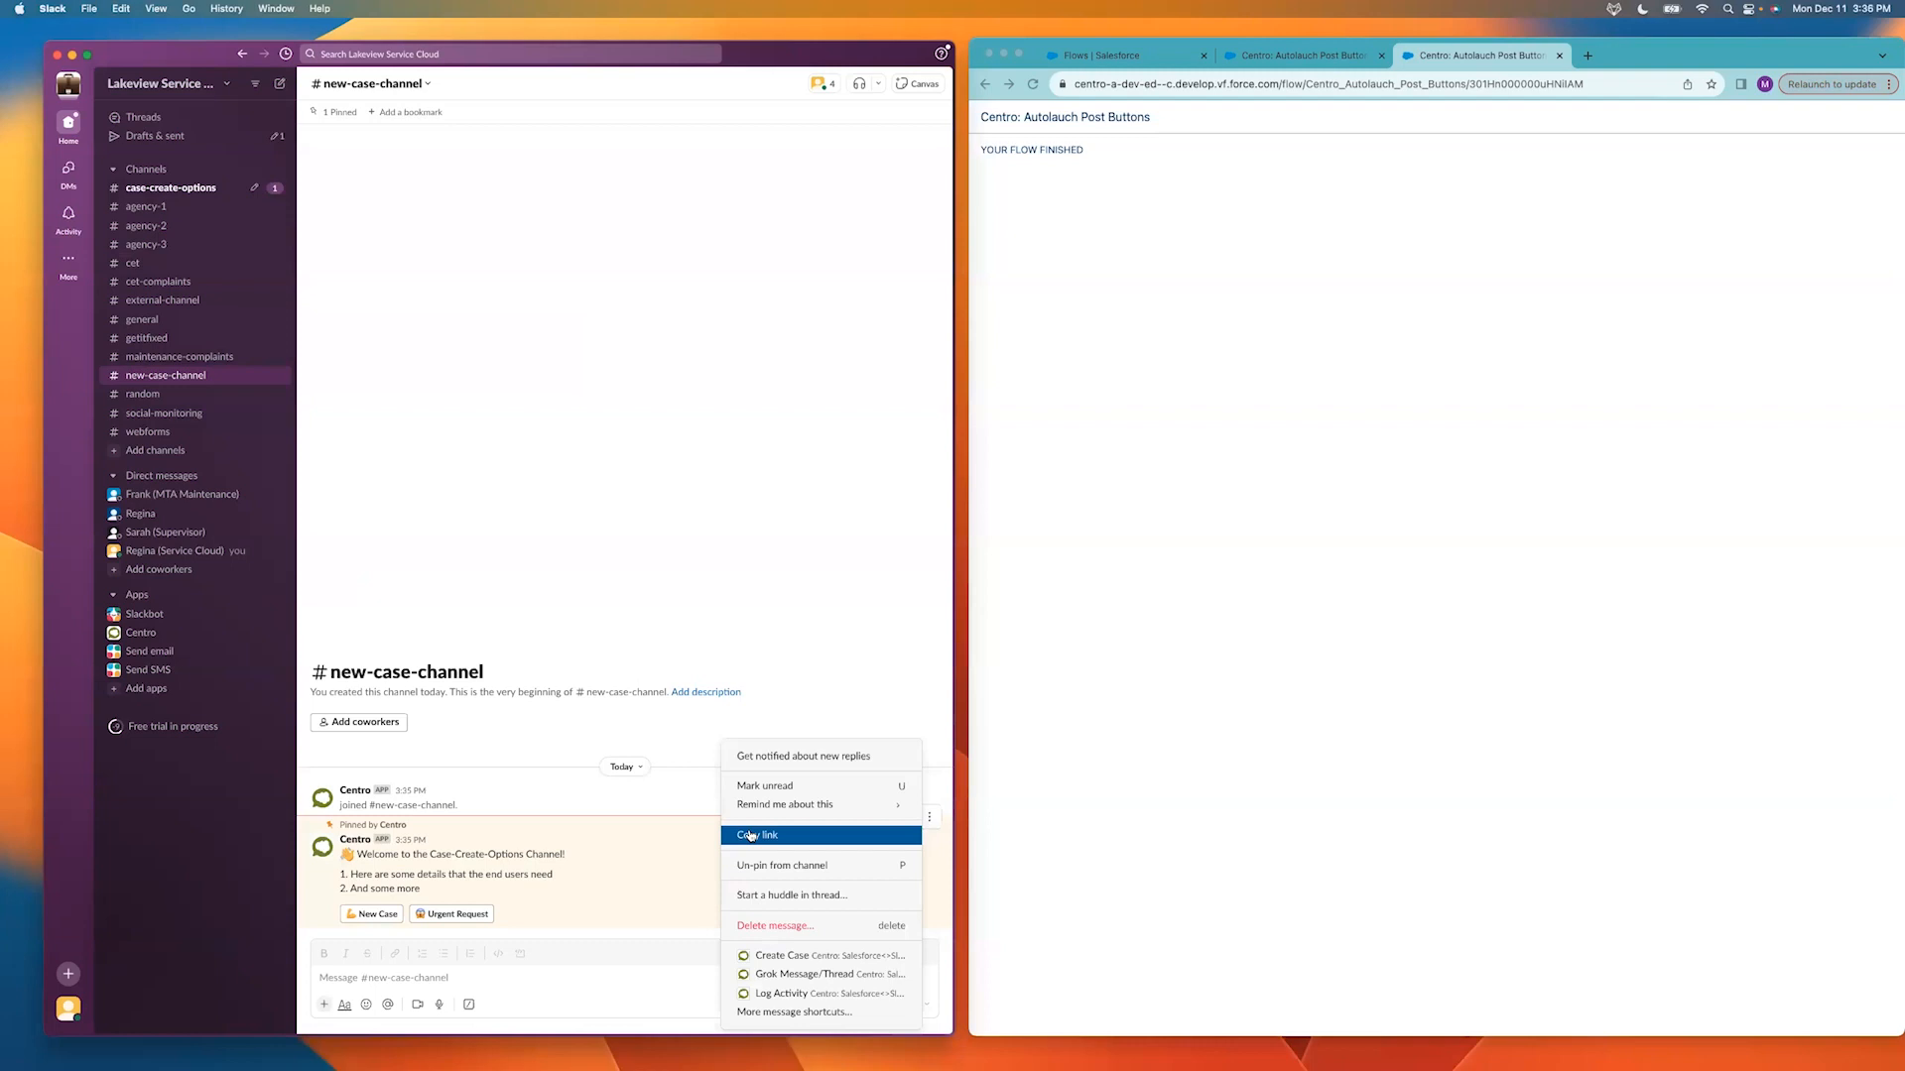
pyautogui.click(751, 835)
pyautogui.click(480, 982)
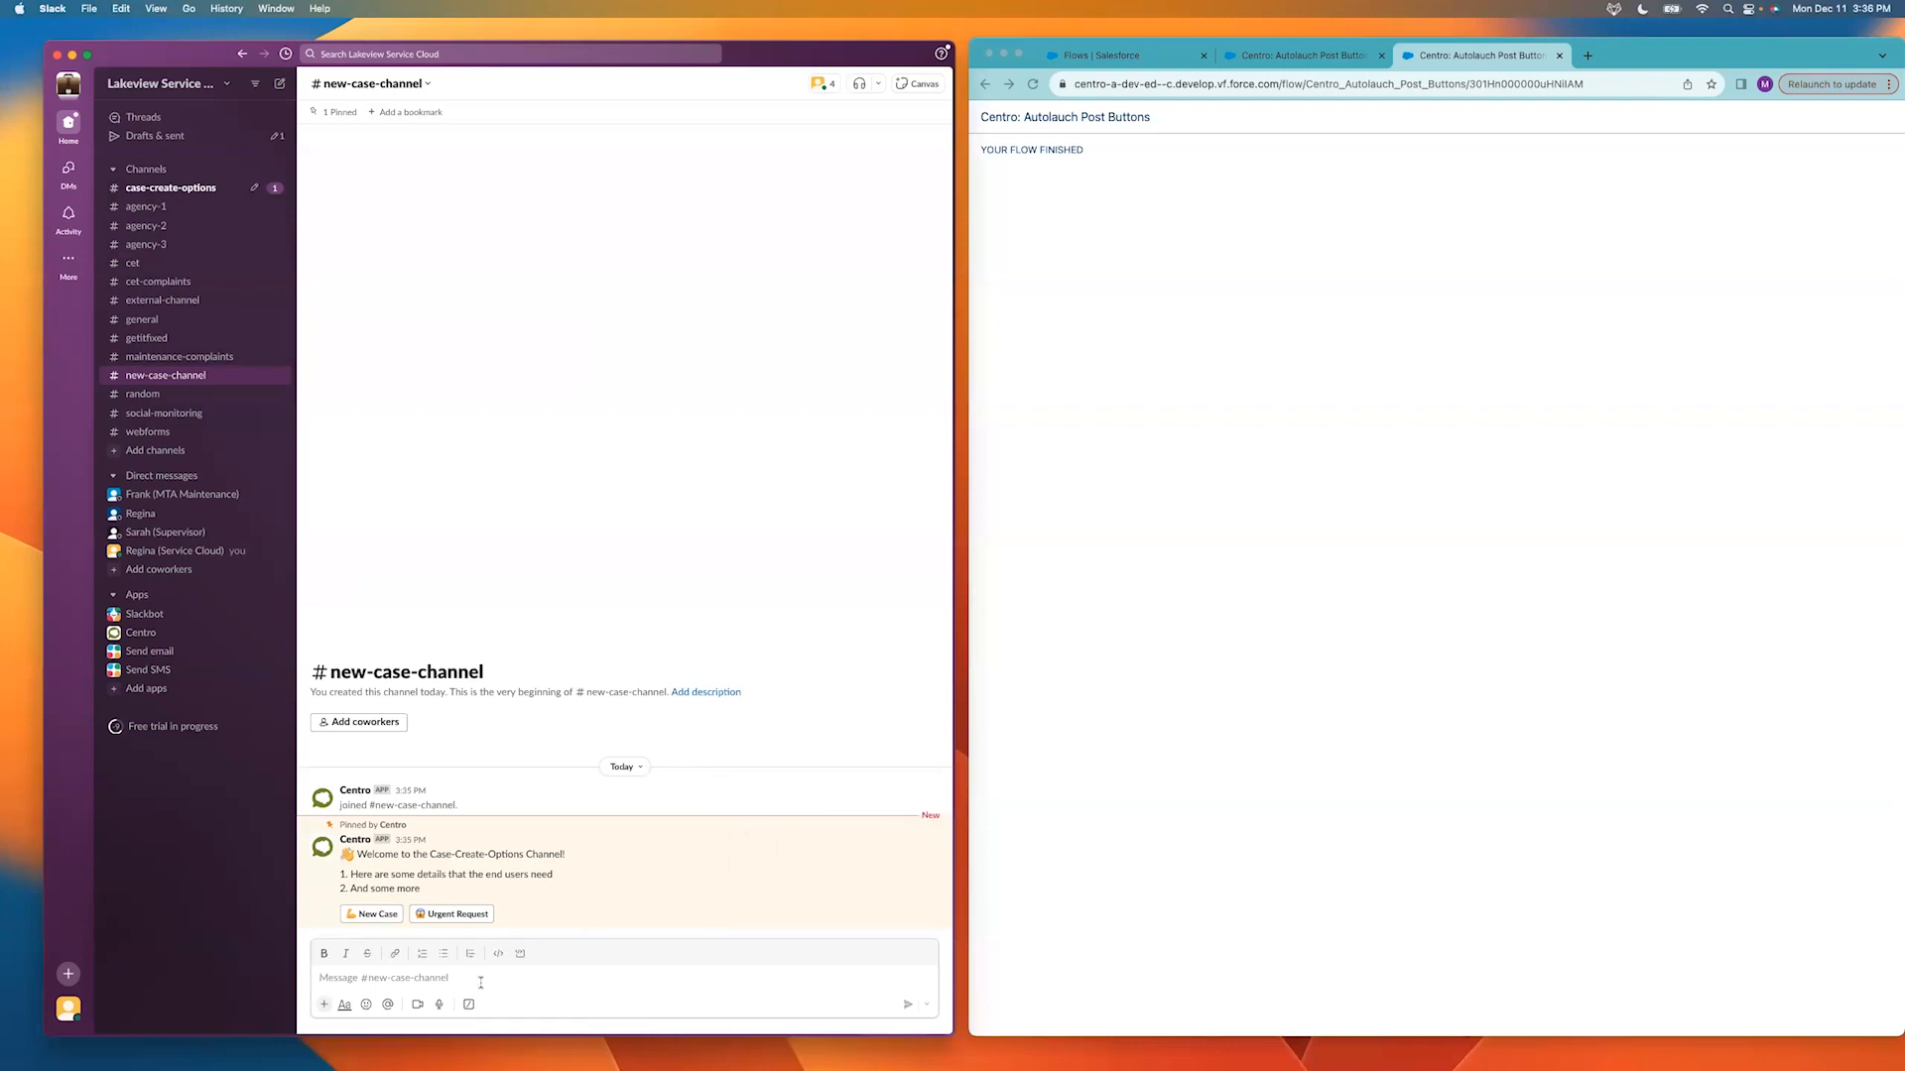
pyautogui.press('super+v')
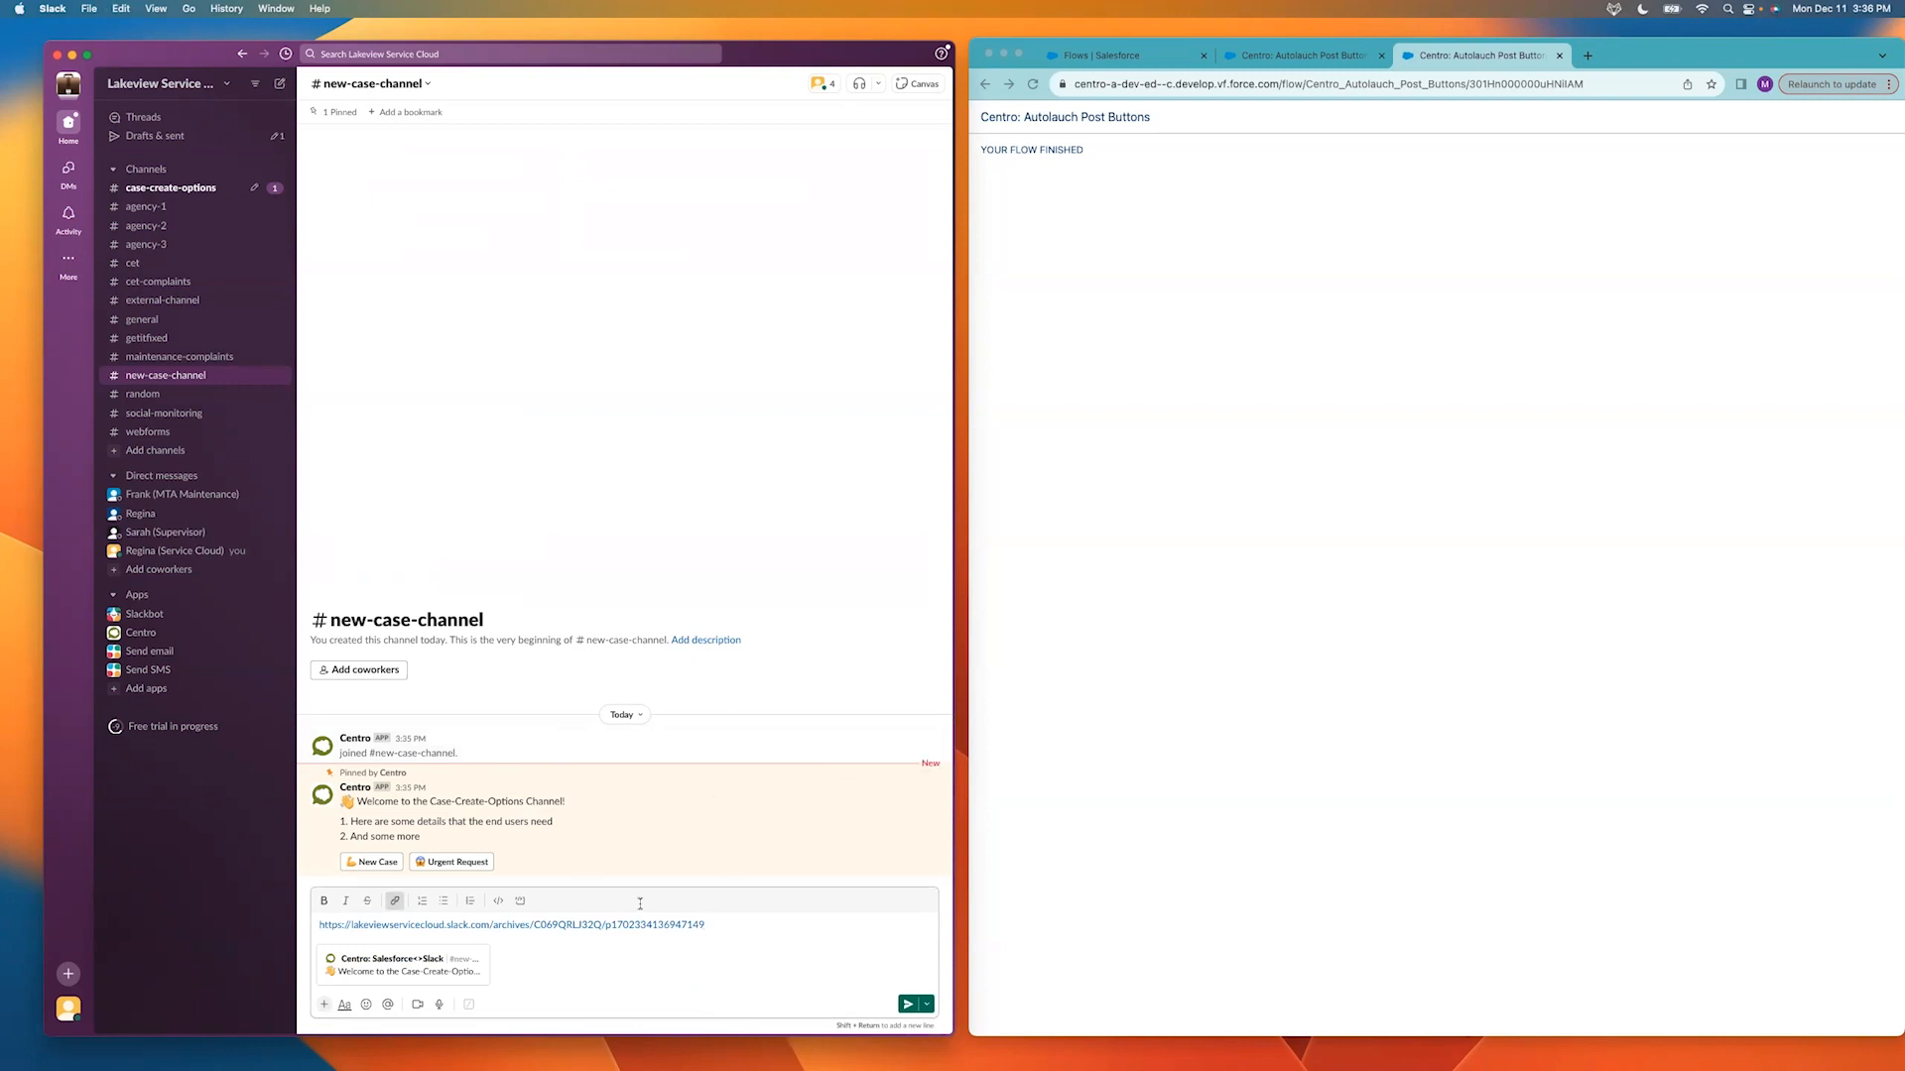
# Copy the timestamp from the message link, switch to Flow Builder, and set VarMessageTS in the SetVariables assignment to 1702334136.947149.
pyautogui.moveTo(611, 923); pyautogui.dragTo(704, 922)
pyautogui.click(1341, 50)
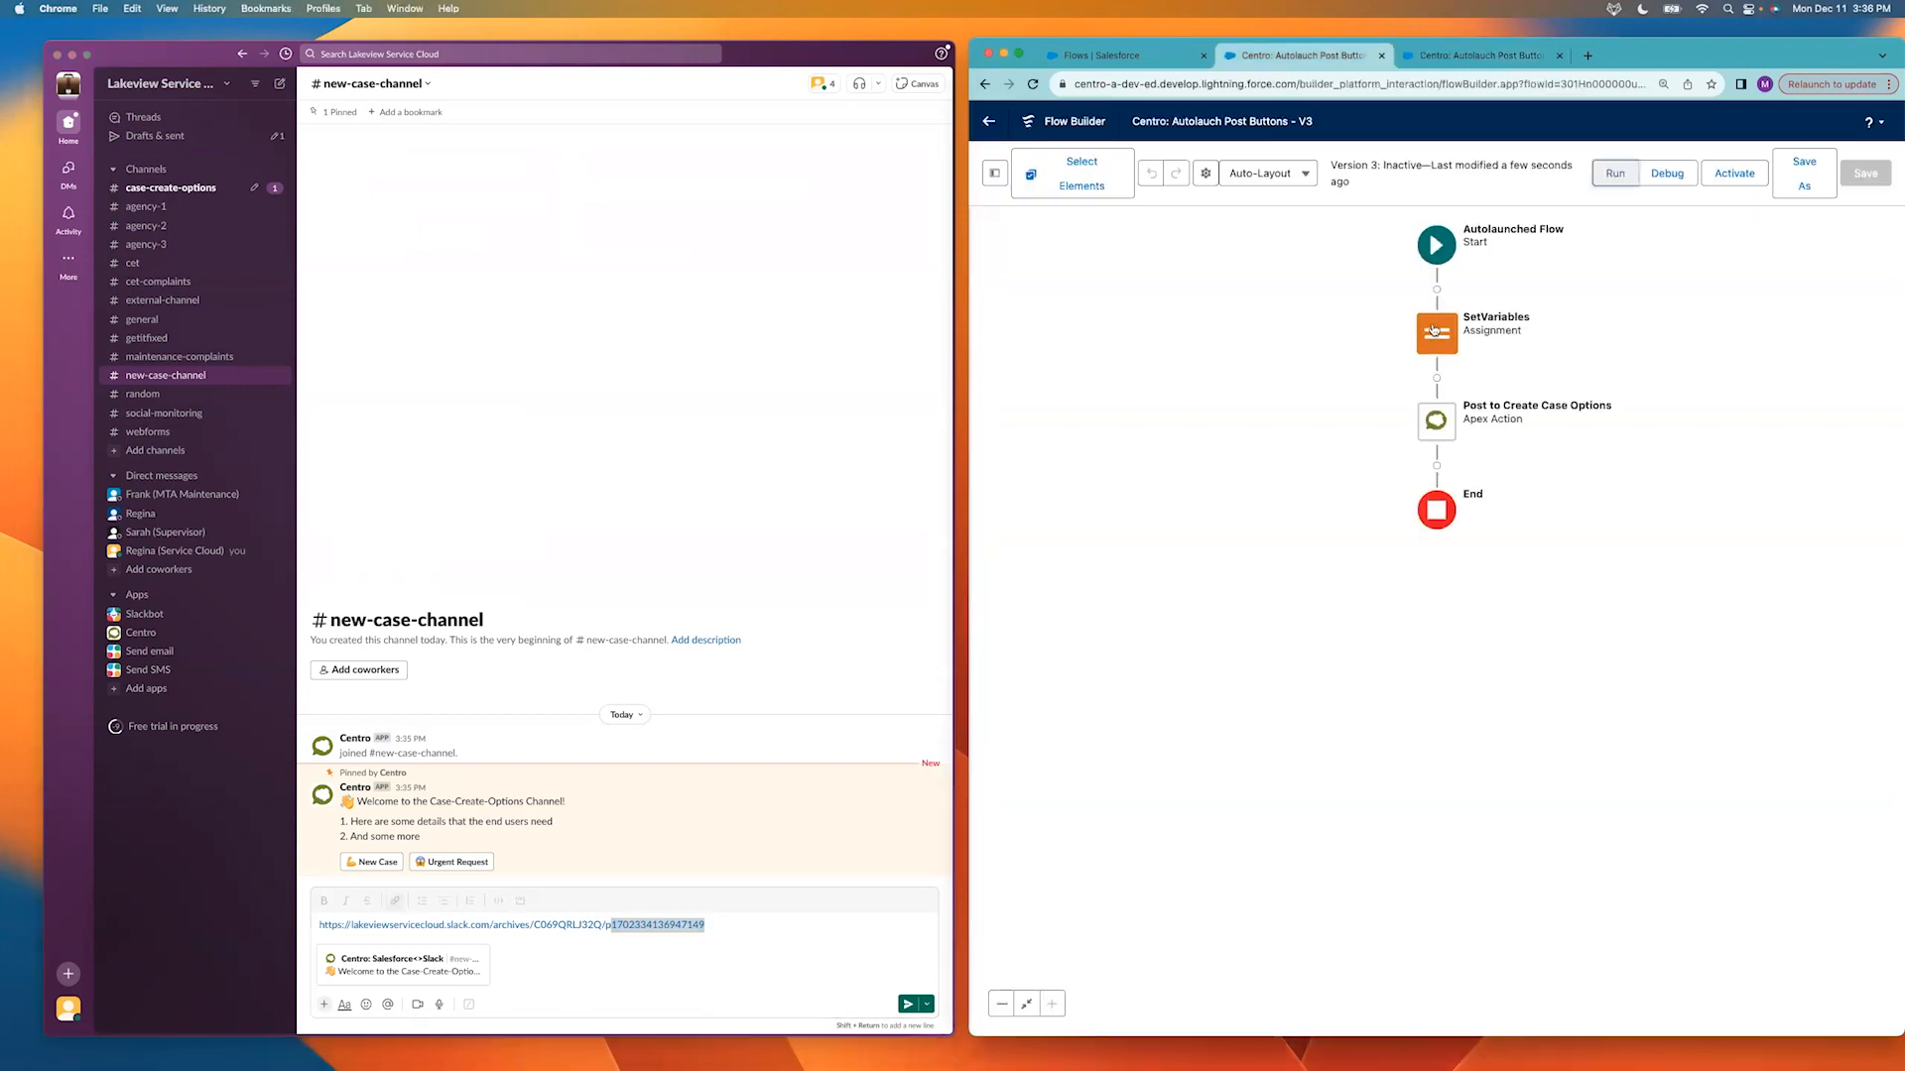
pyautogui.click(1443, 322)
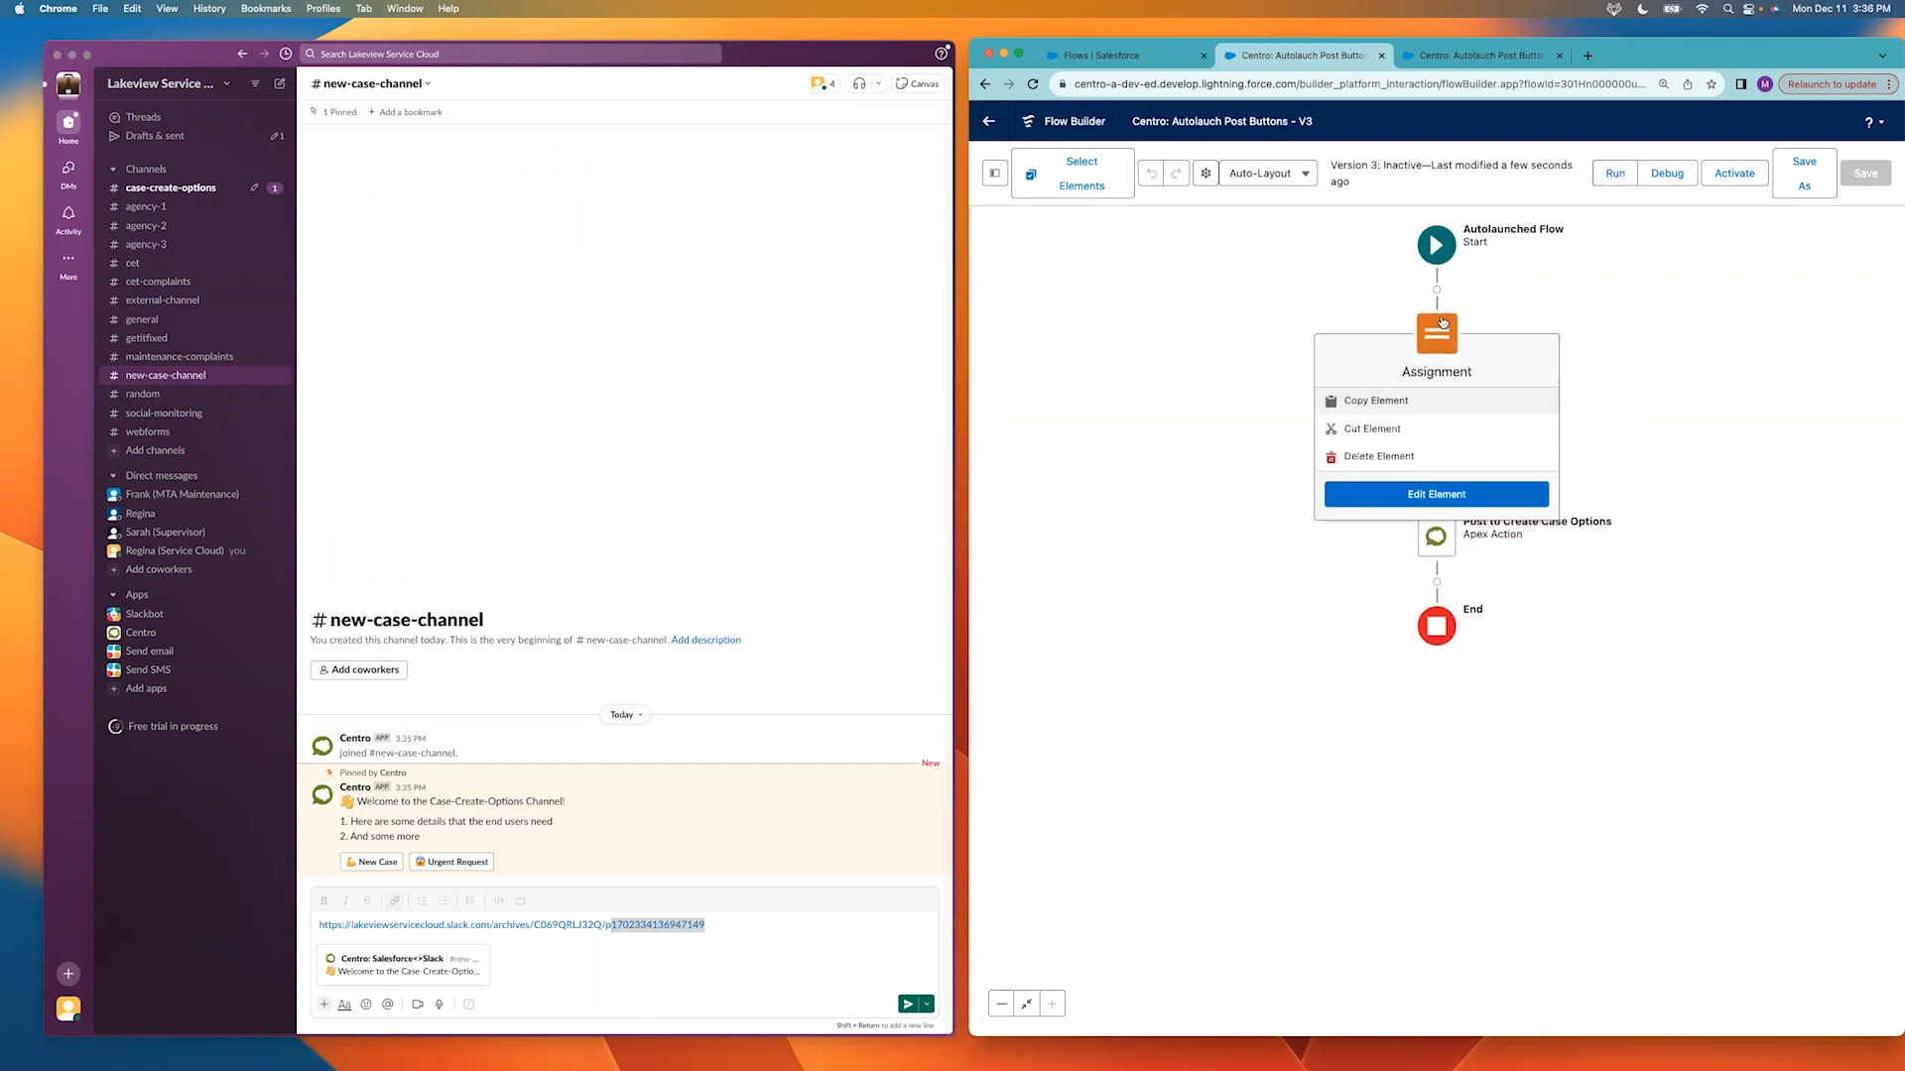
pyautogui.click(1384, 496)
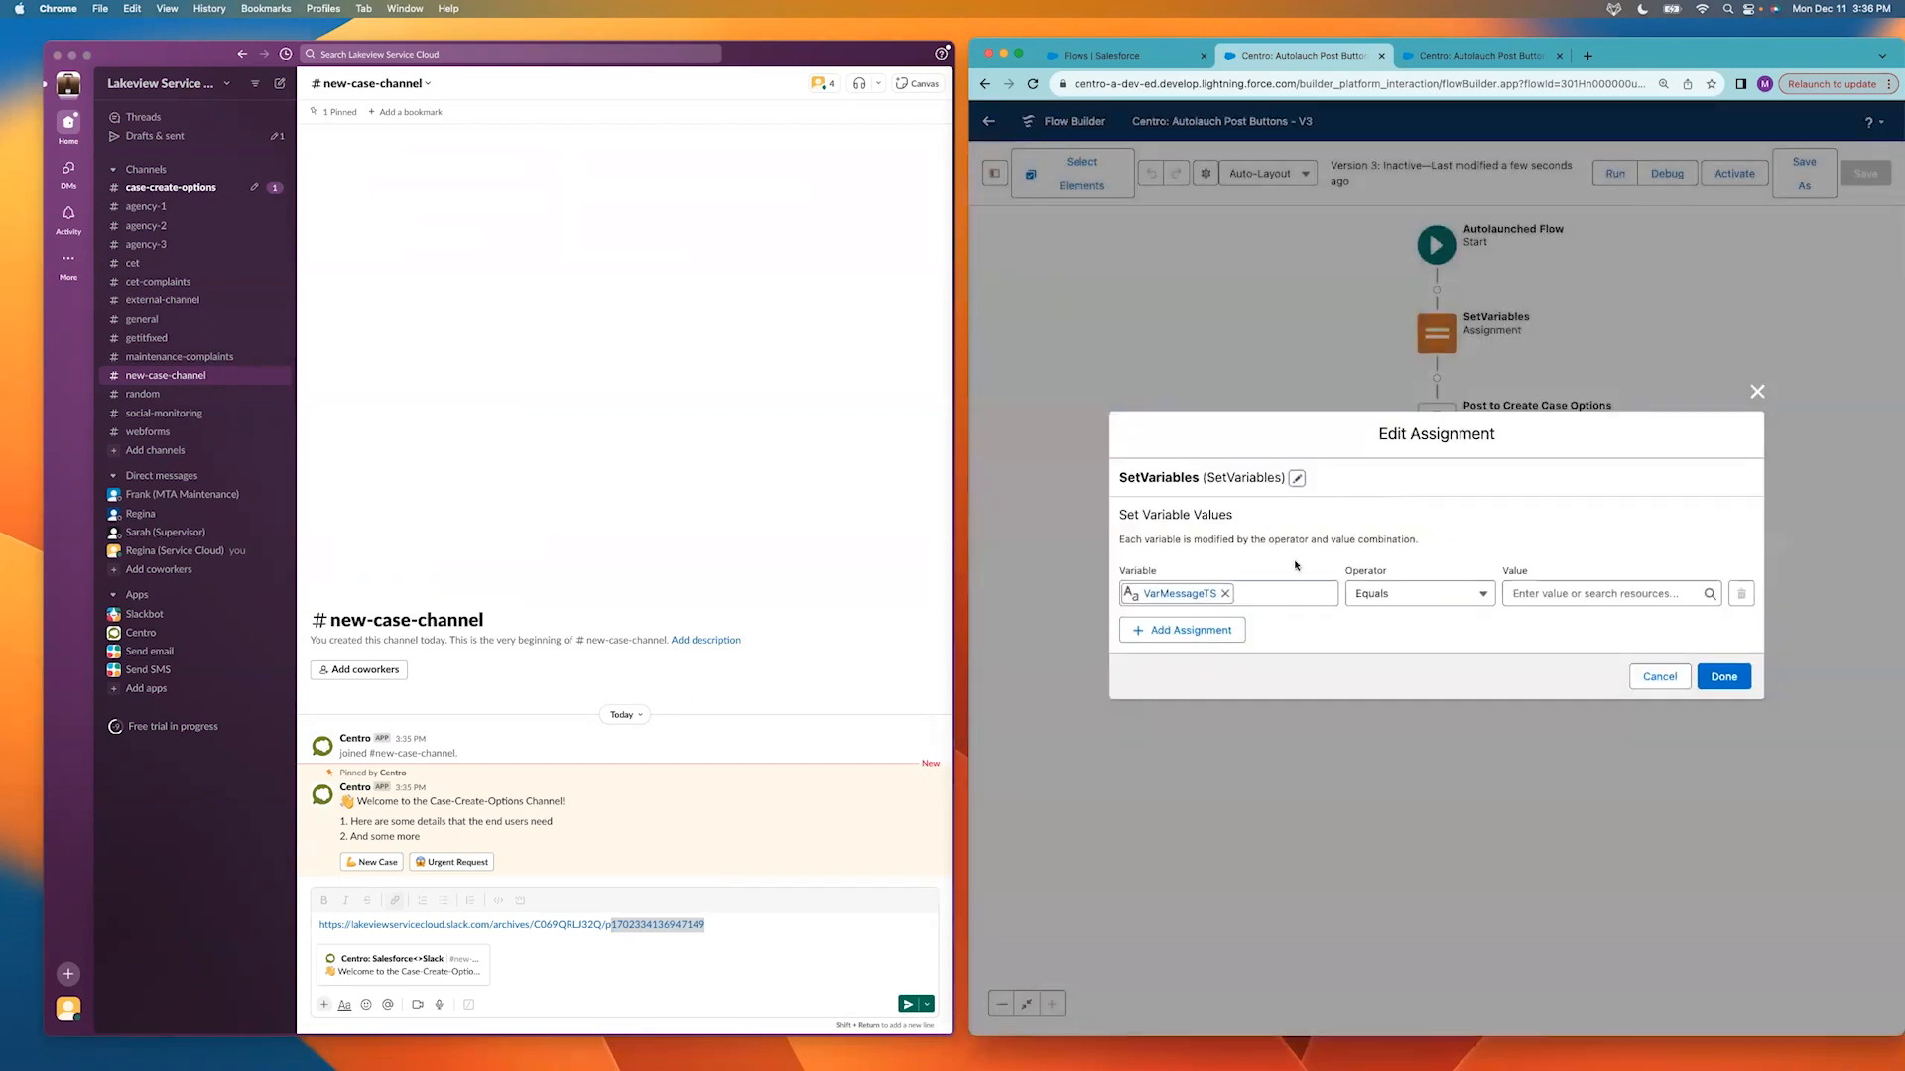
pyautogui.click(1548, 594)
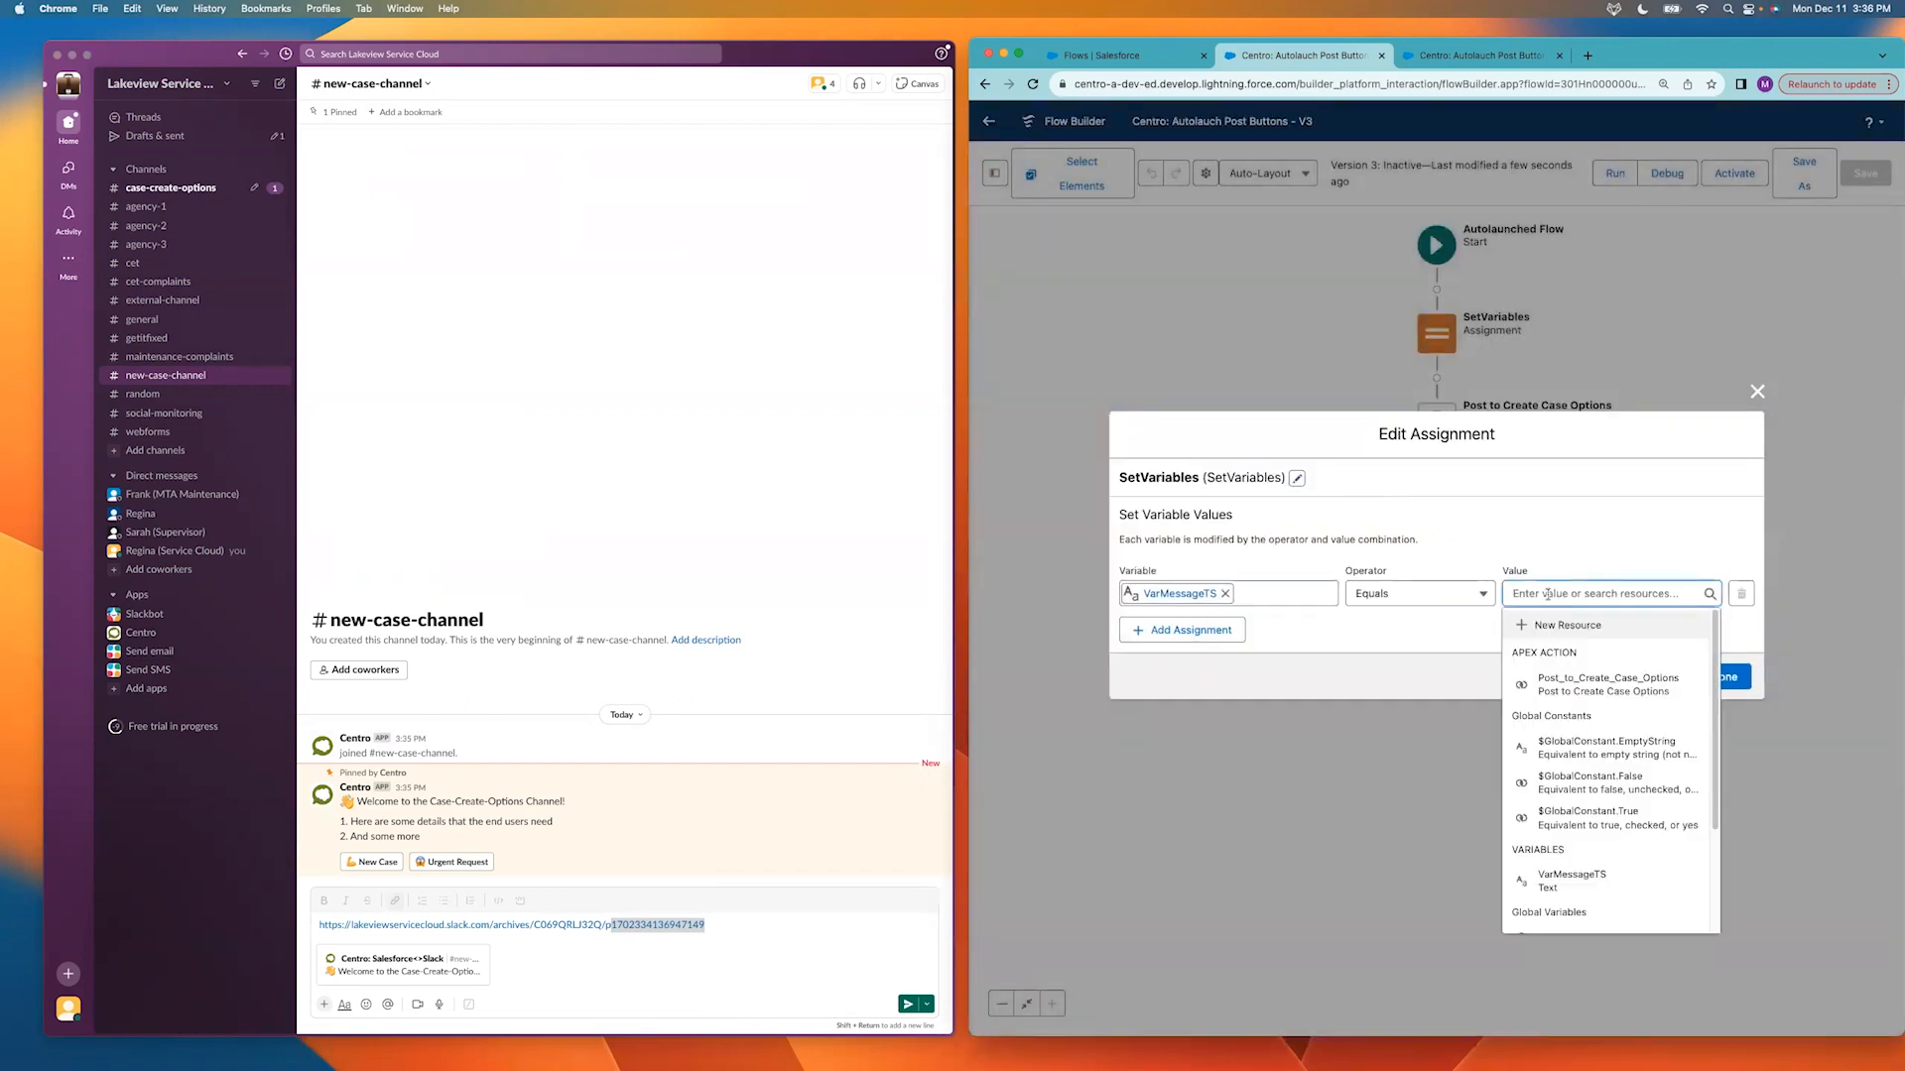
pyautogui.press('super+v')
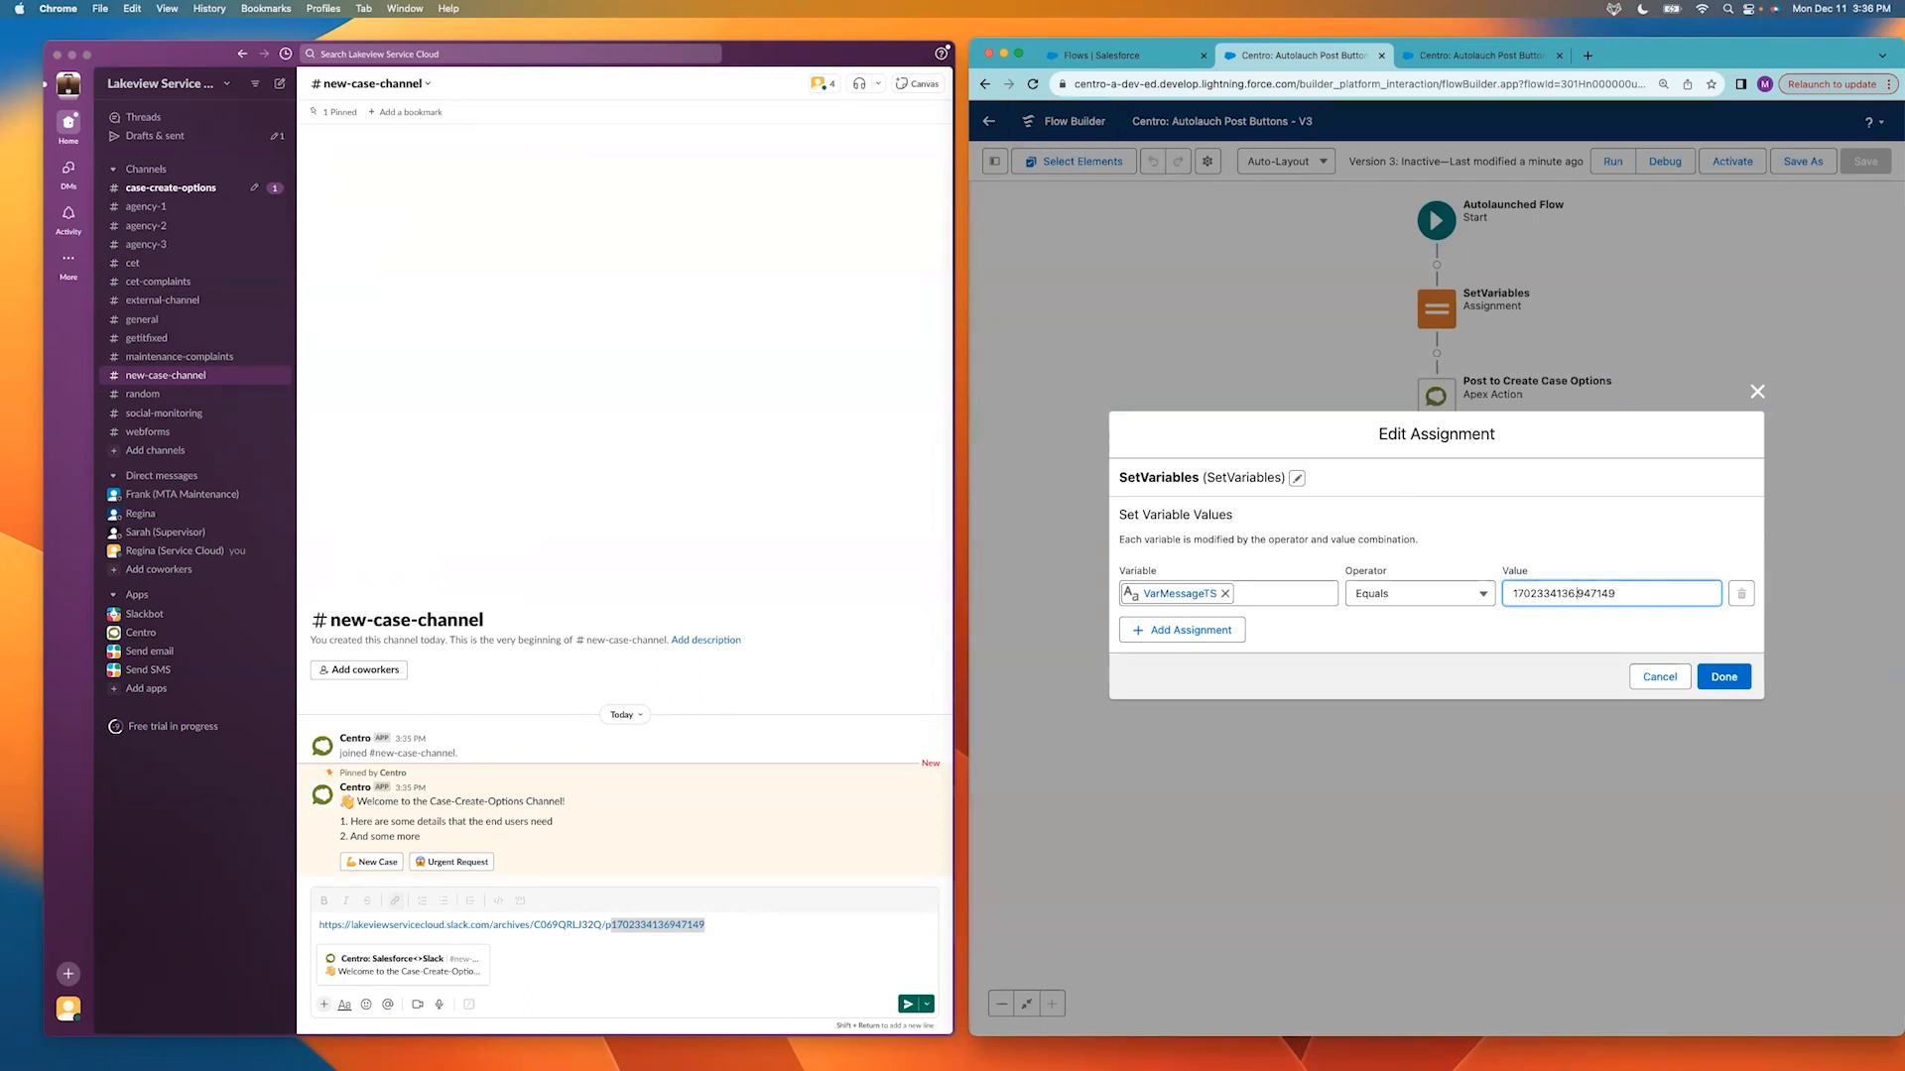
pyautogui.click(1577, 592)
pyautogui.write('.')
pyautogui.click(1724, 677)
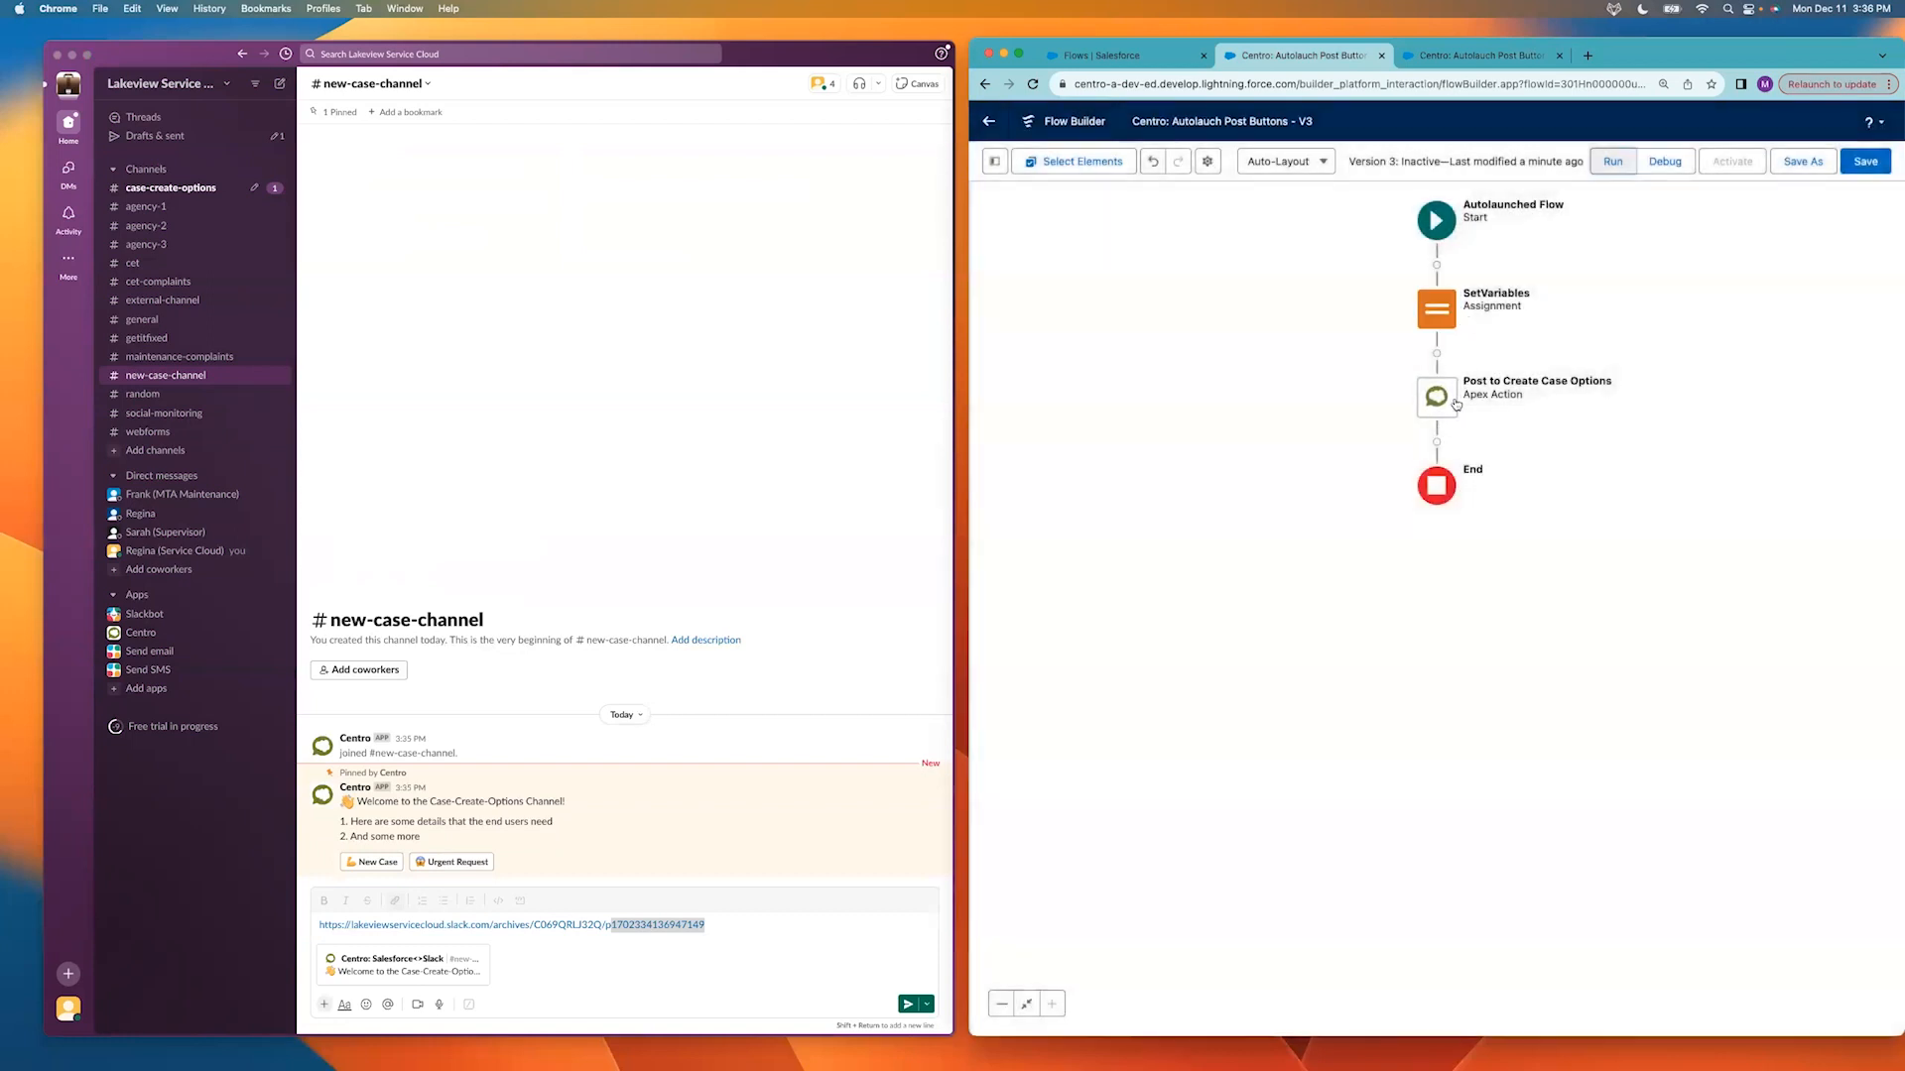
# In the Post to Create Case Options action, enable Update message with VarMessageTS as the Slack Message TS.
pyautogui.click(1436, 397)
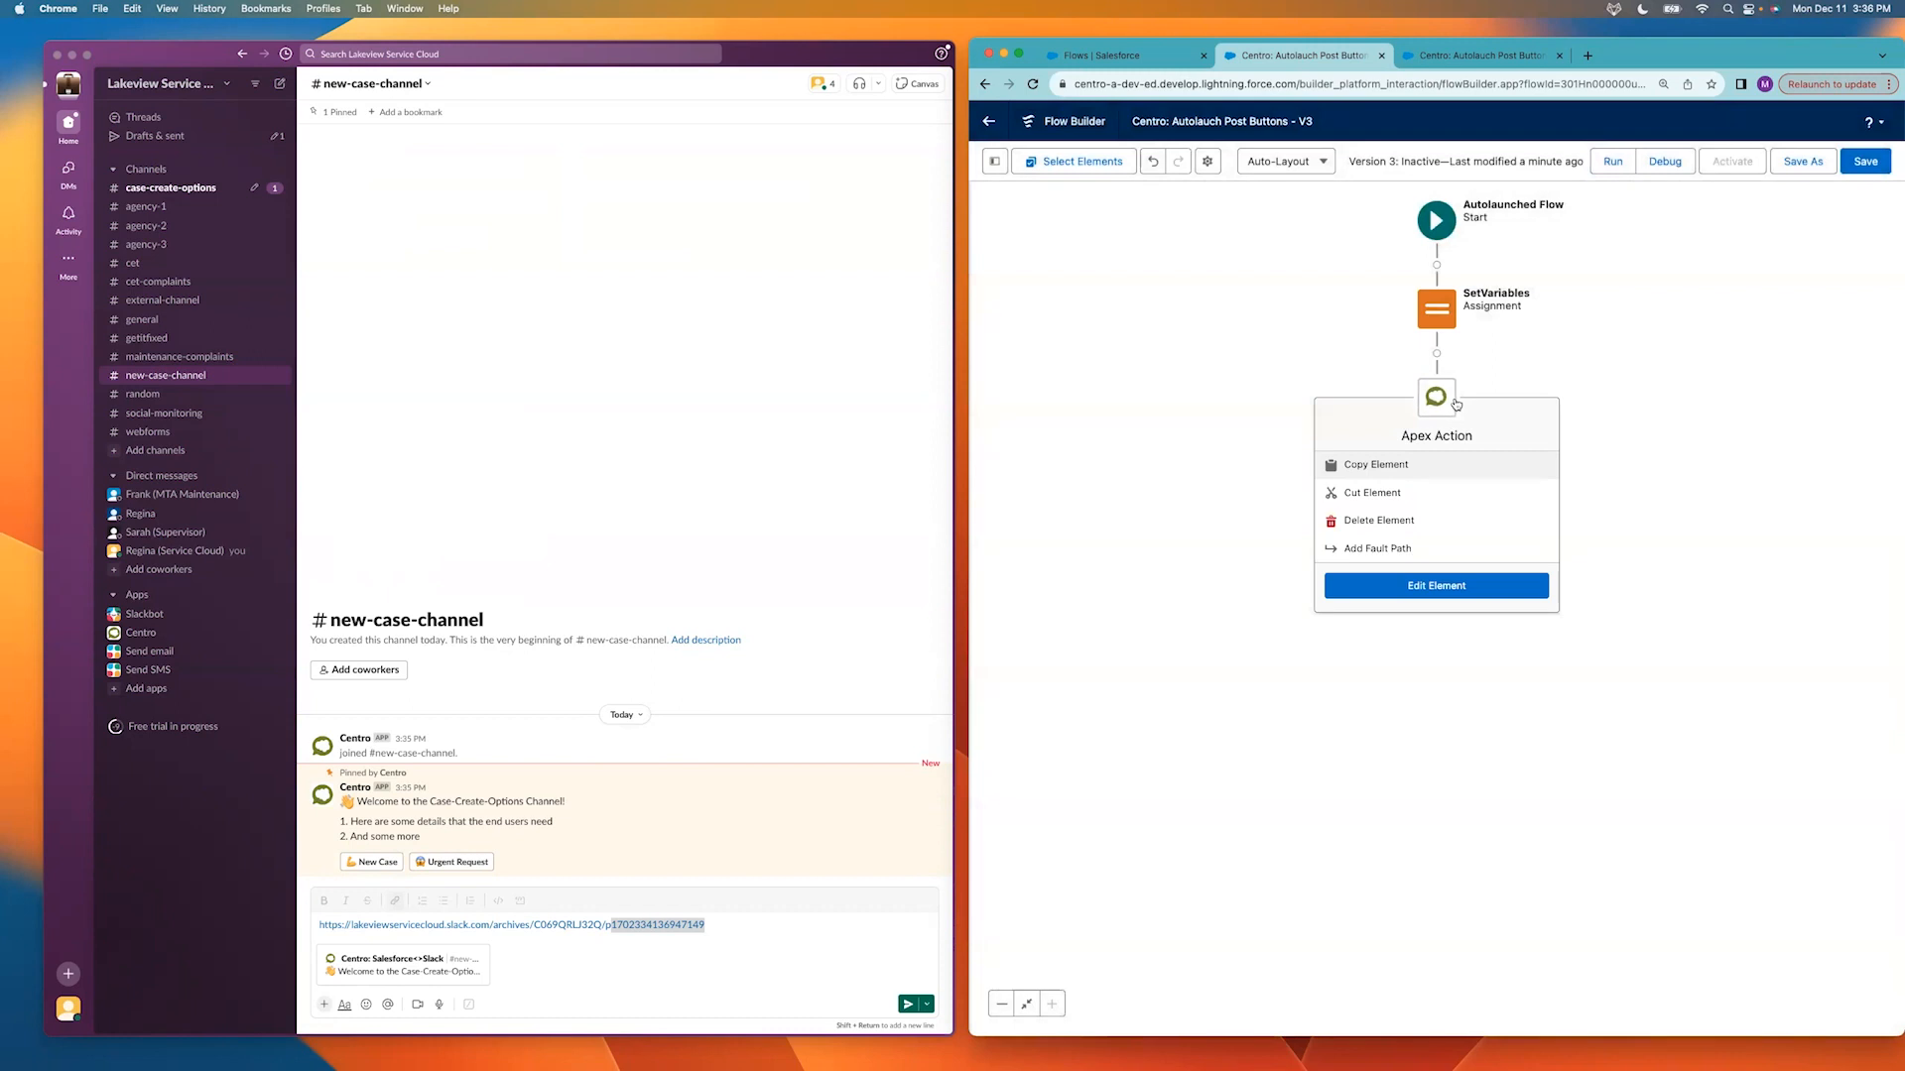
pyautogui.click(1392, 588)
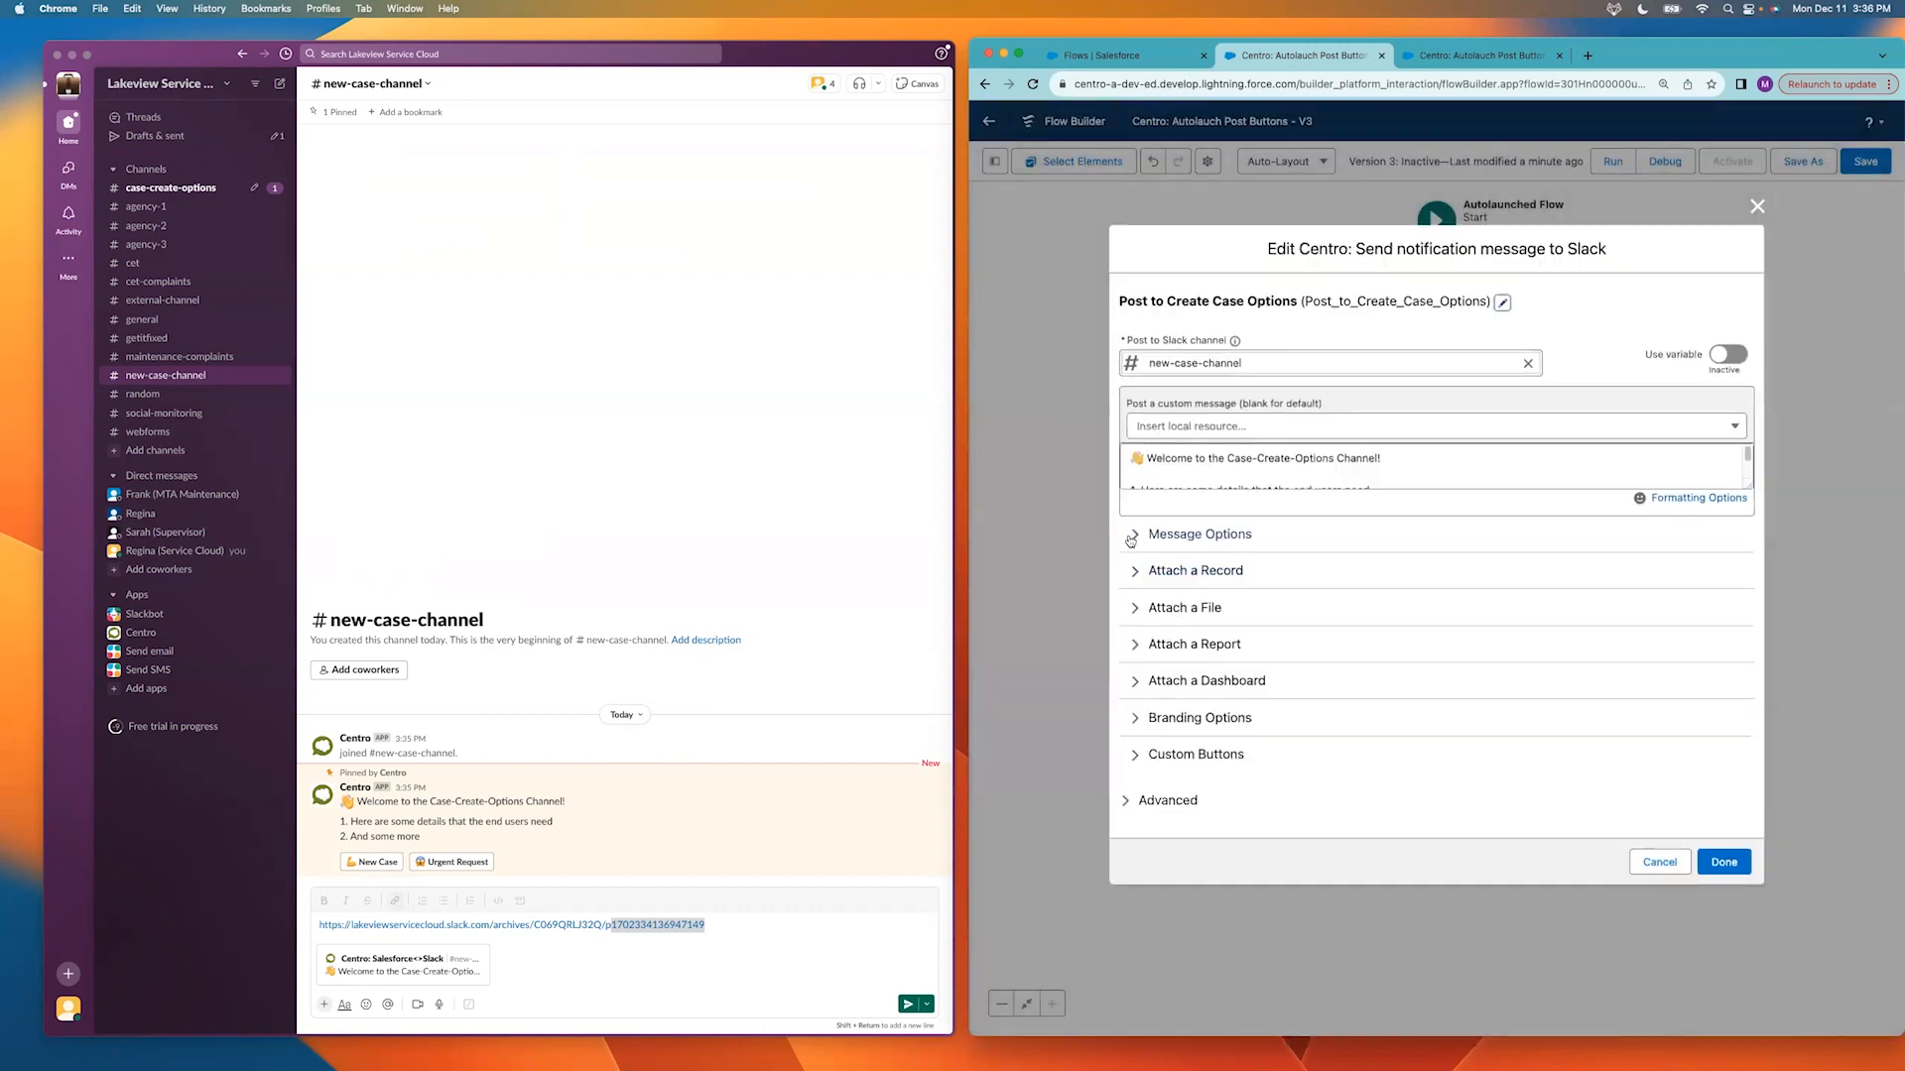
pyautogui.click(1133, 536)
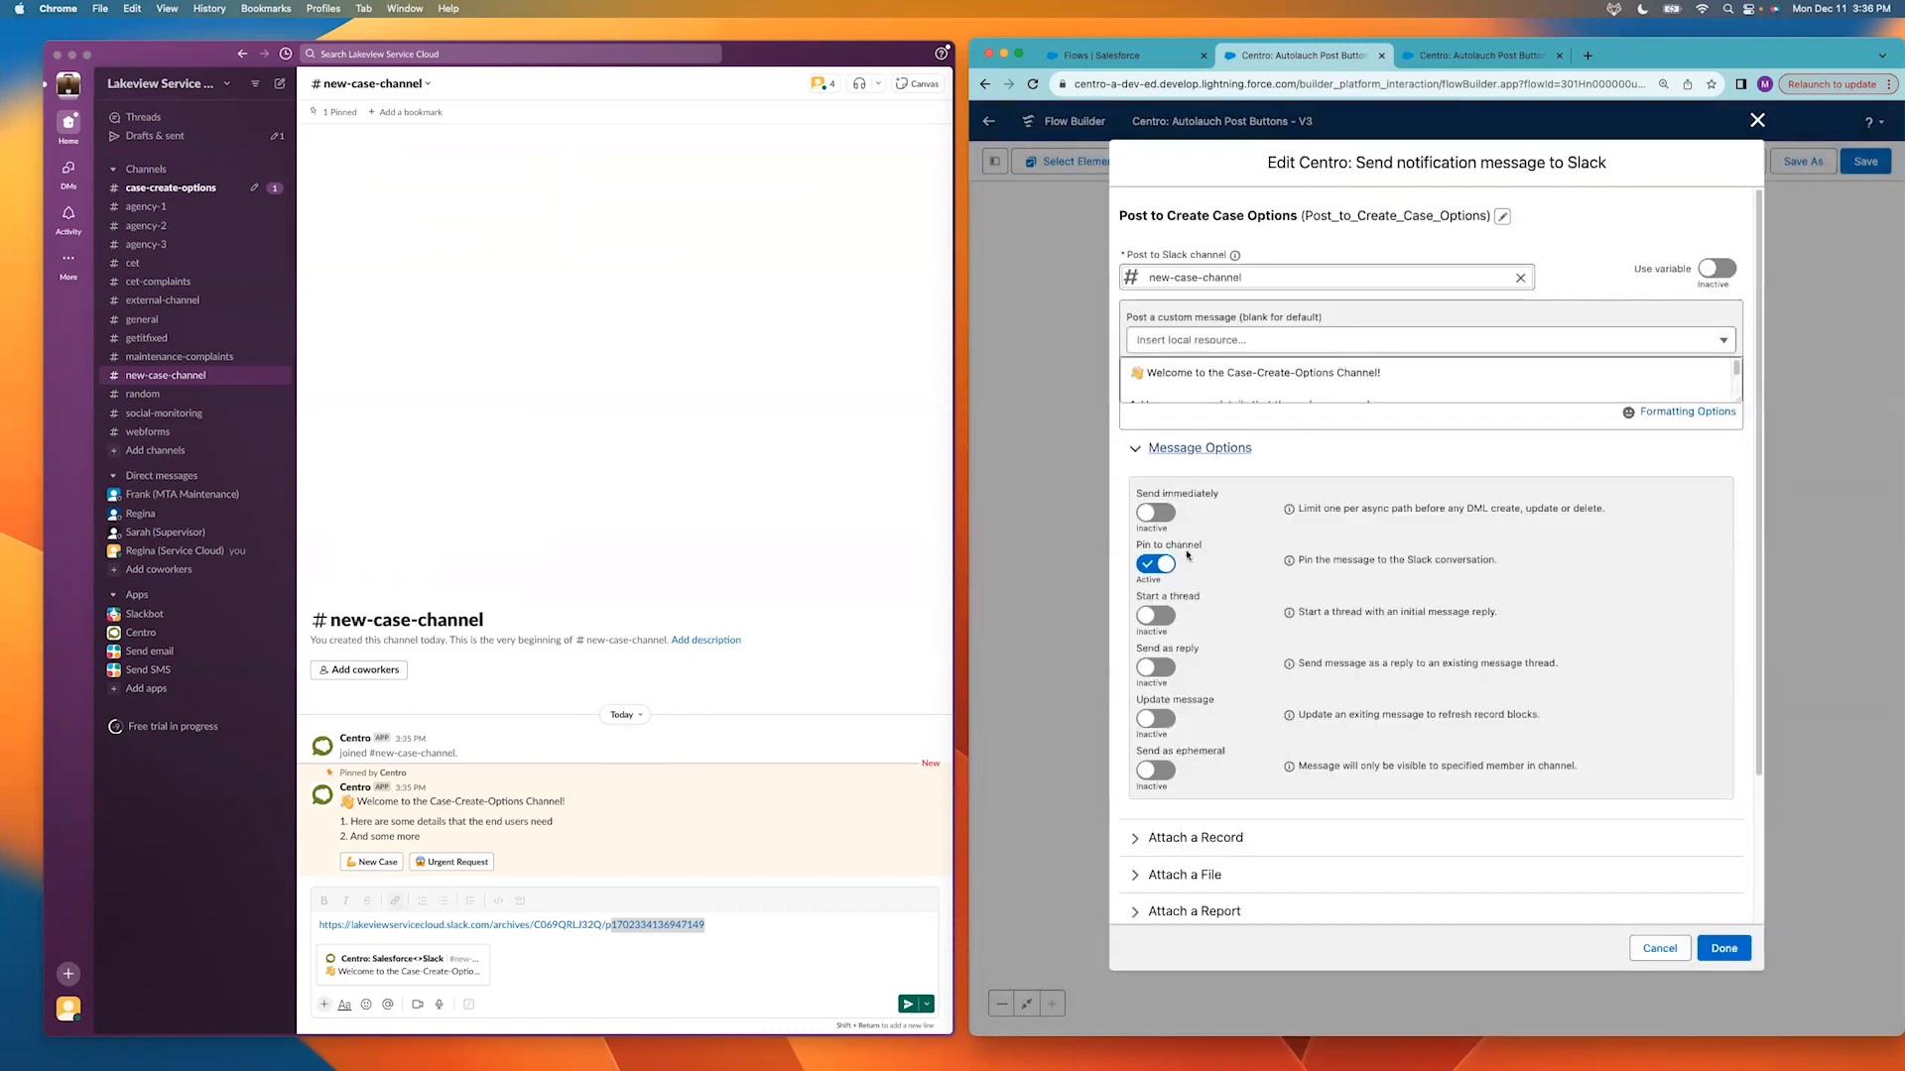
pyautogui.click(1167, 724)
pyautogui.click(1191, 773)
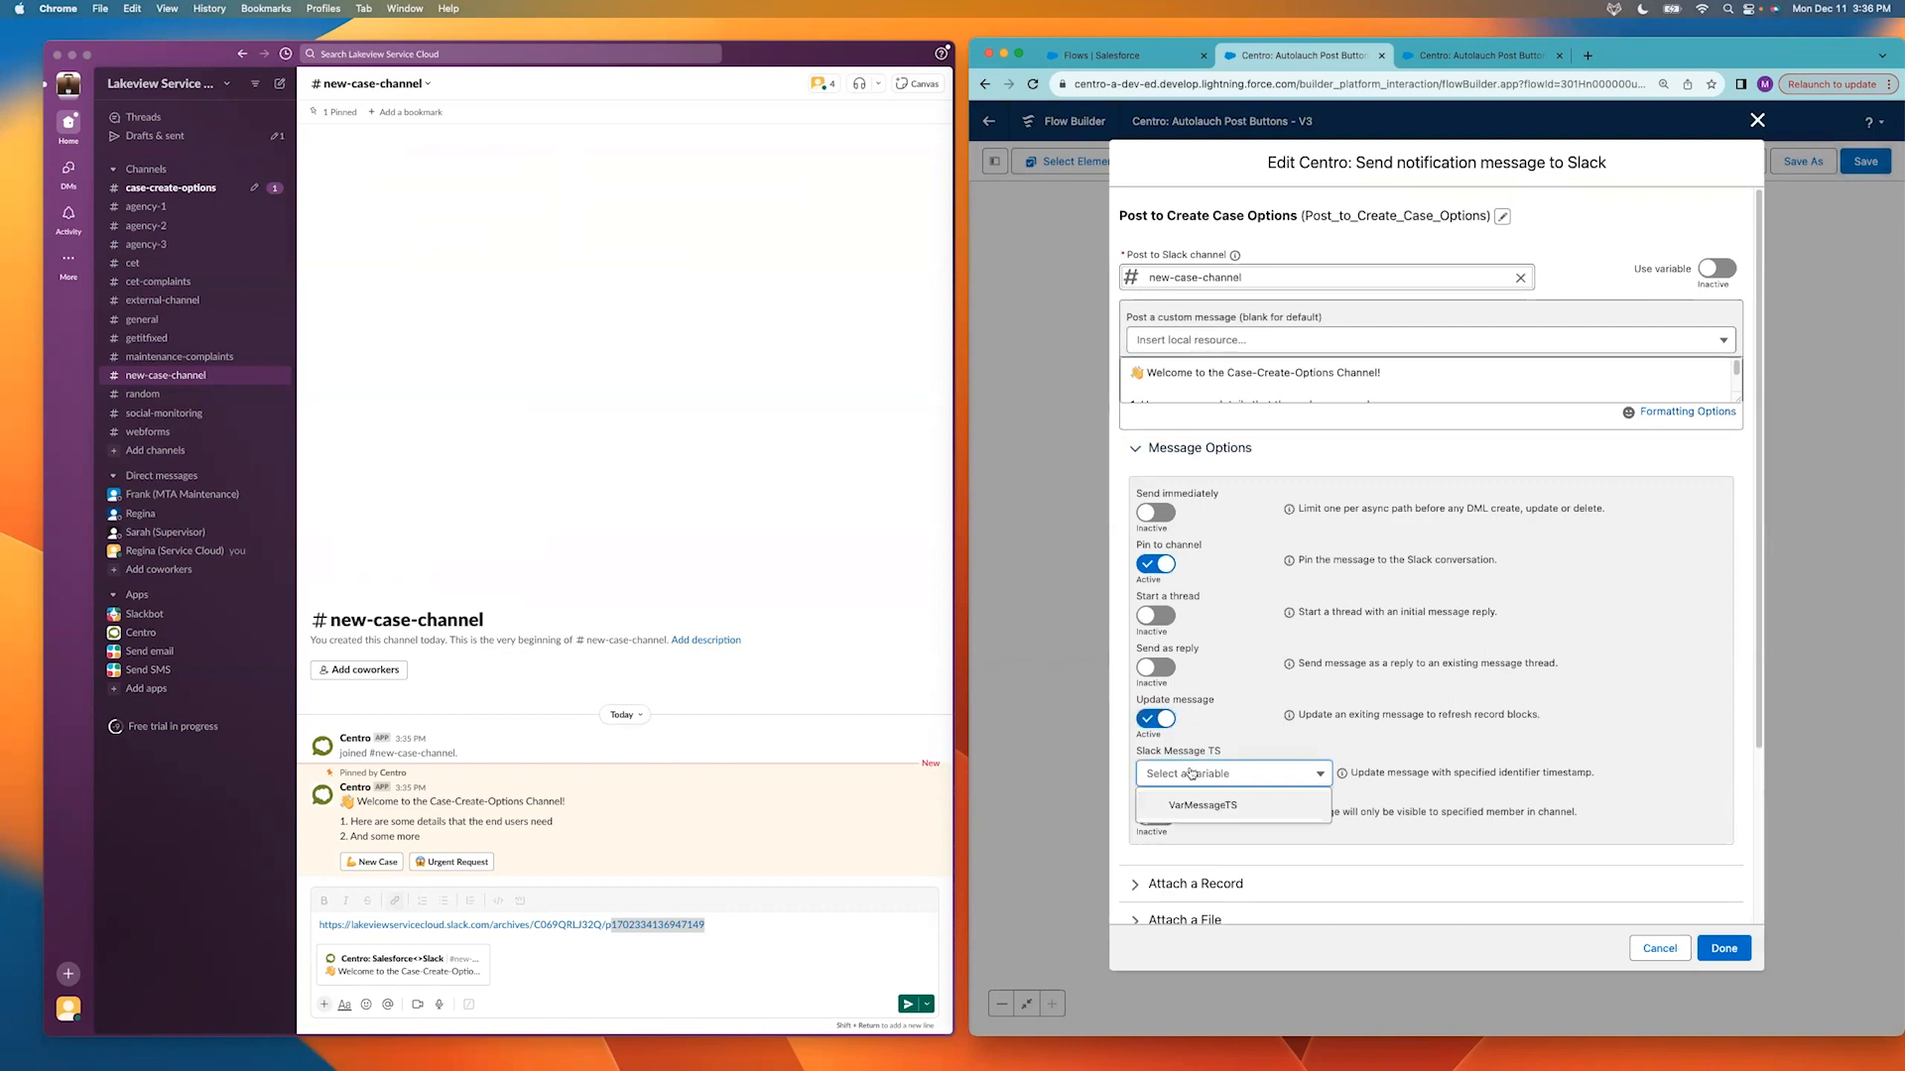
pyautogui.click(1226, 803)
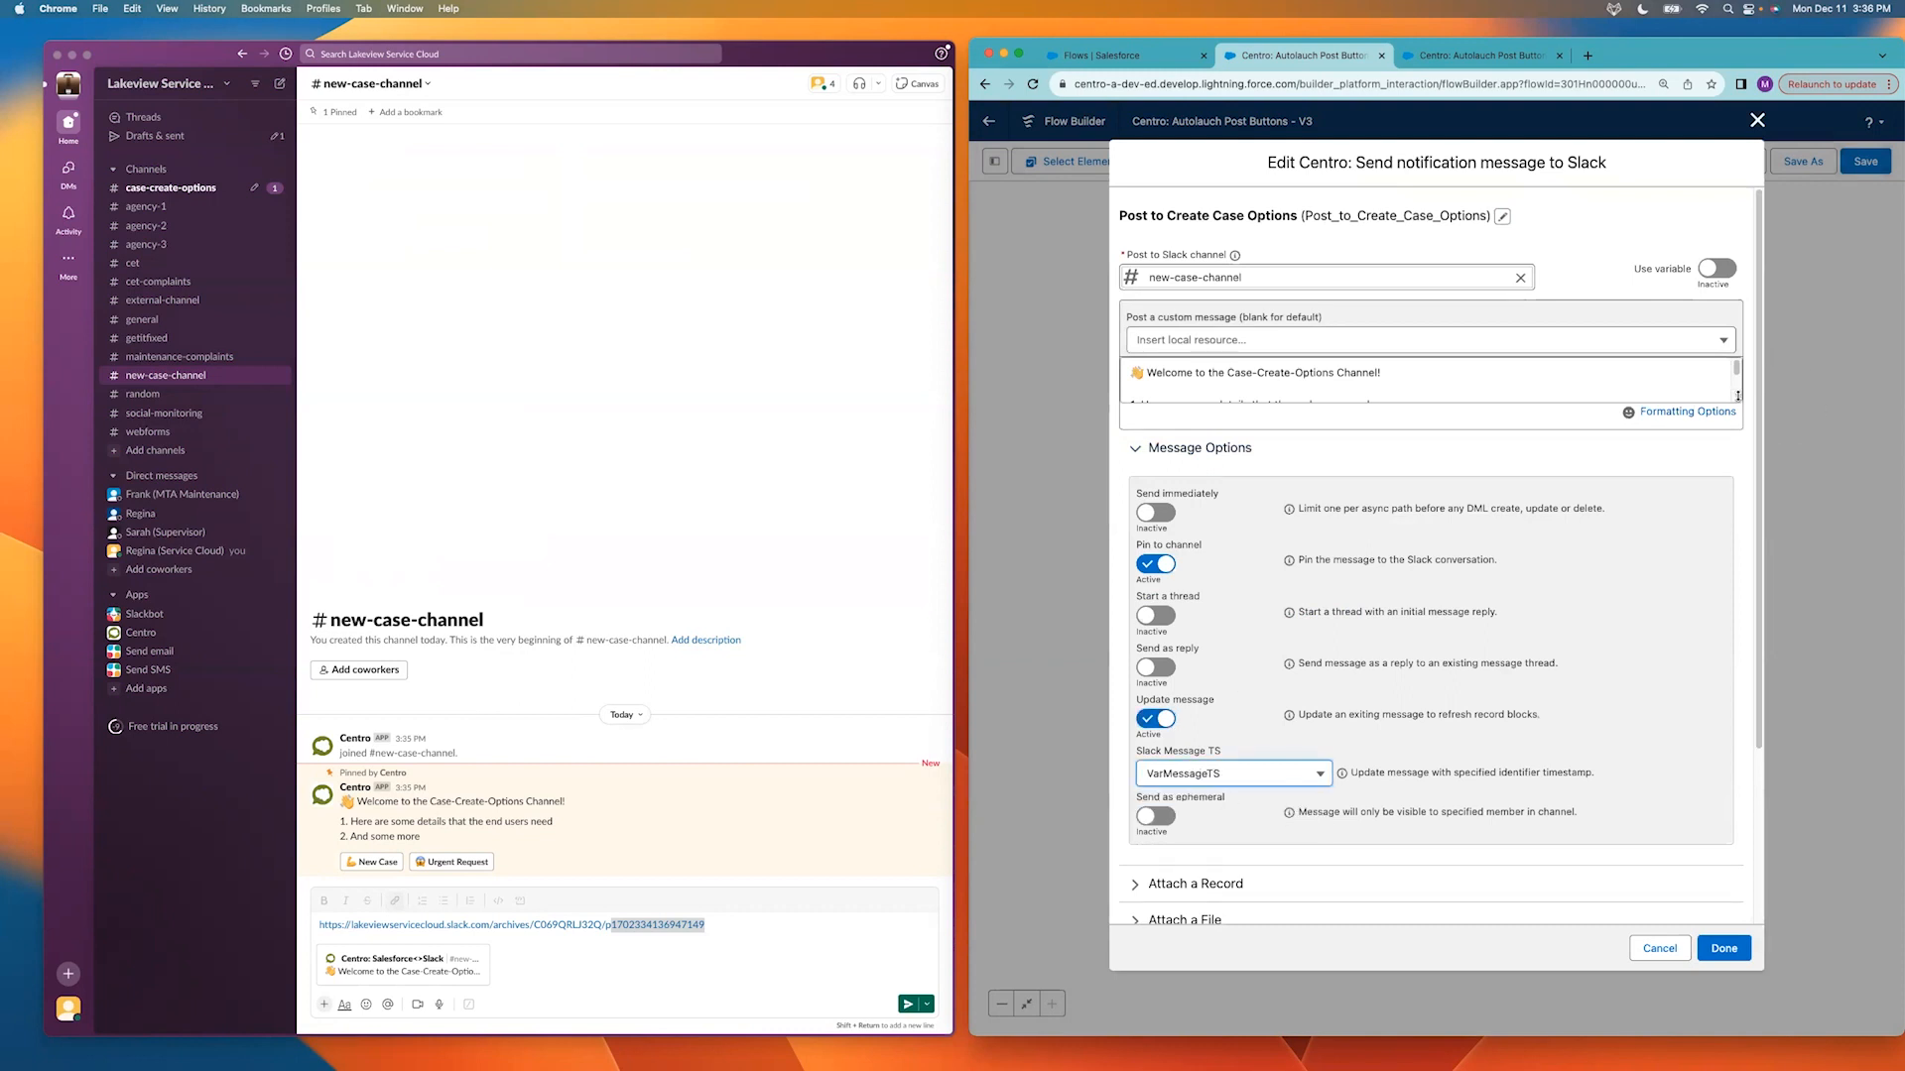
# Replace the custom message's welcome text after the emoji with "Enjoy the Weekend!" and check the custom buttons before applying the action's changes.
pyautogui.click(1367, 375)
pyautogui.moveTo(1381, 373); pyautogui.dragTo(1146, 372)
pyautogui.write('Enjoy the Weekend!')
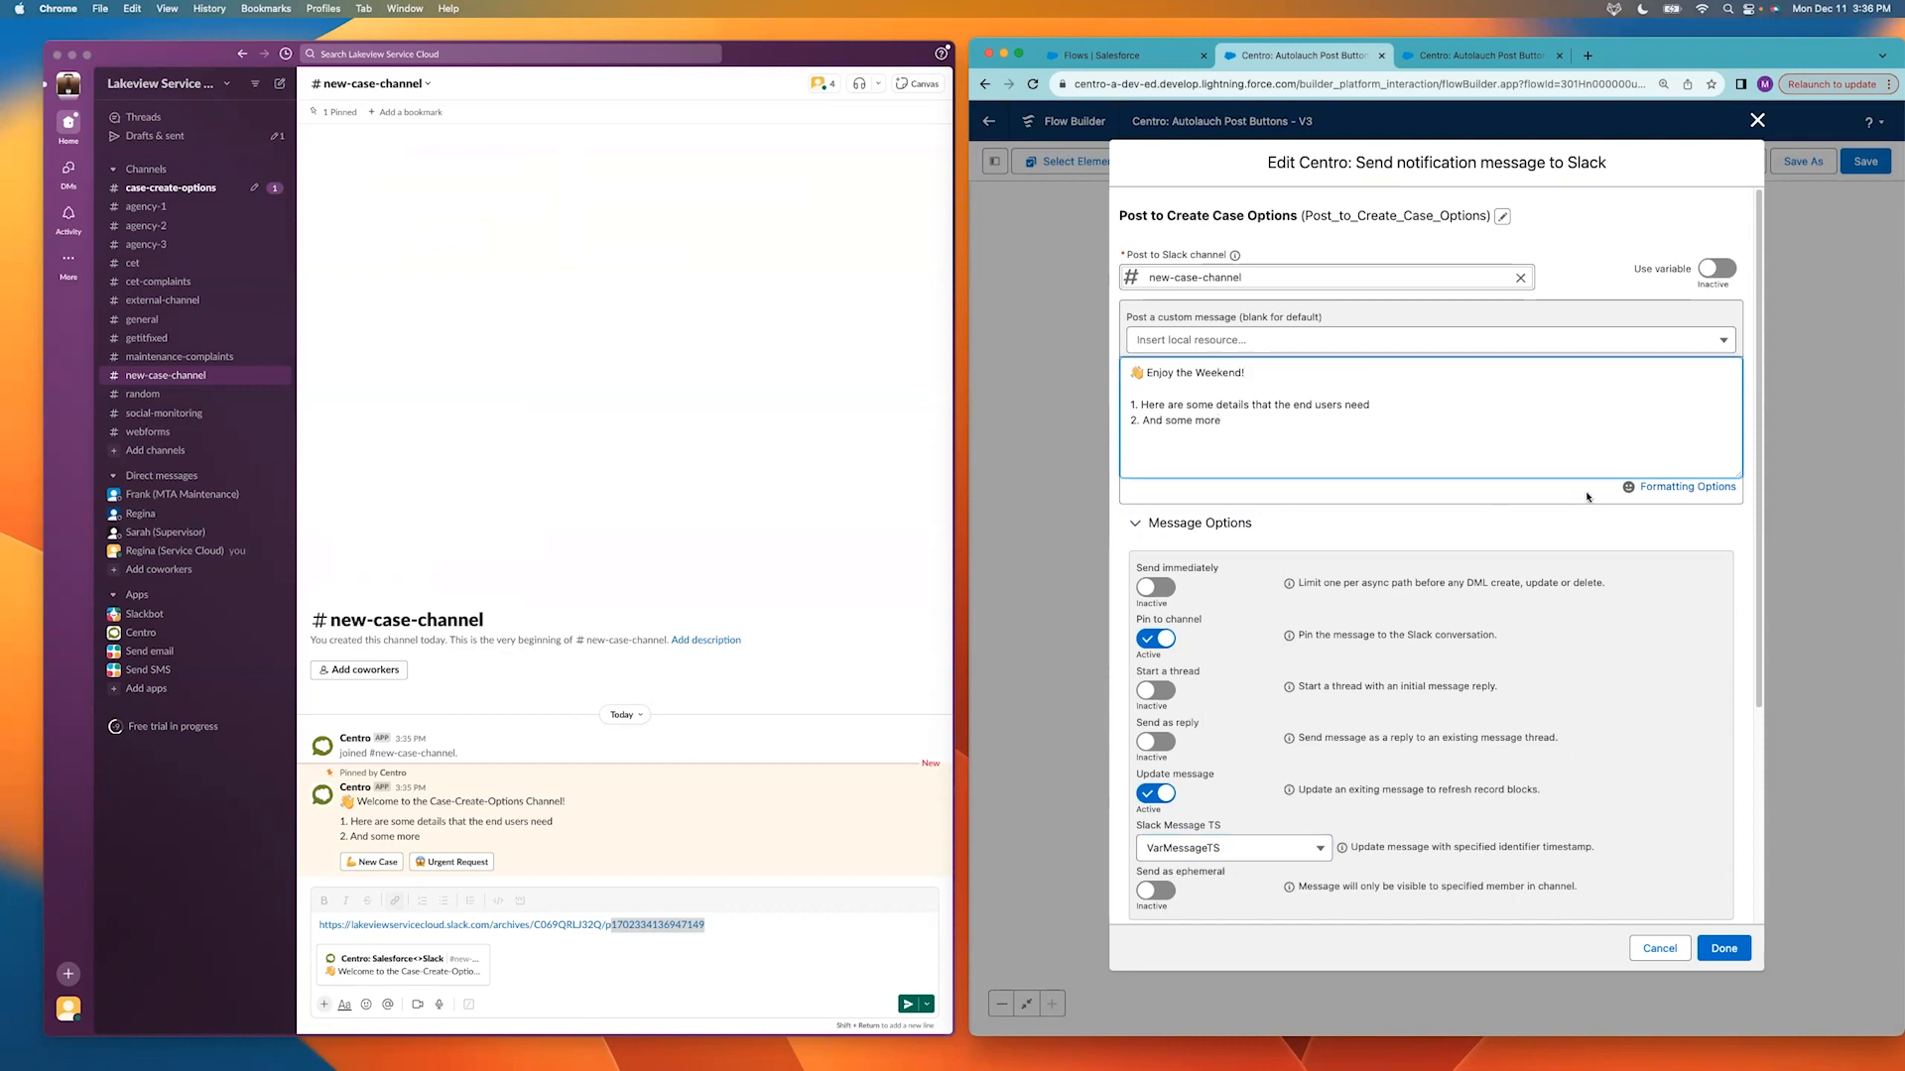
pyautogui.scroll(-3, 1300, 730)
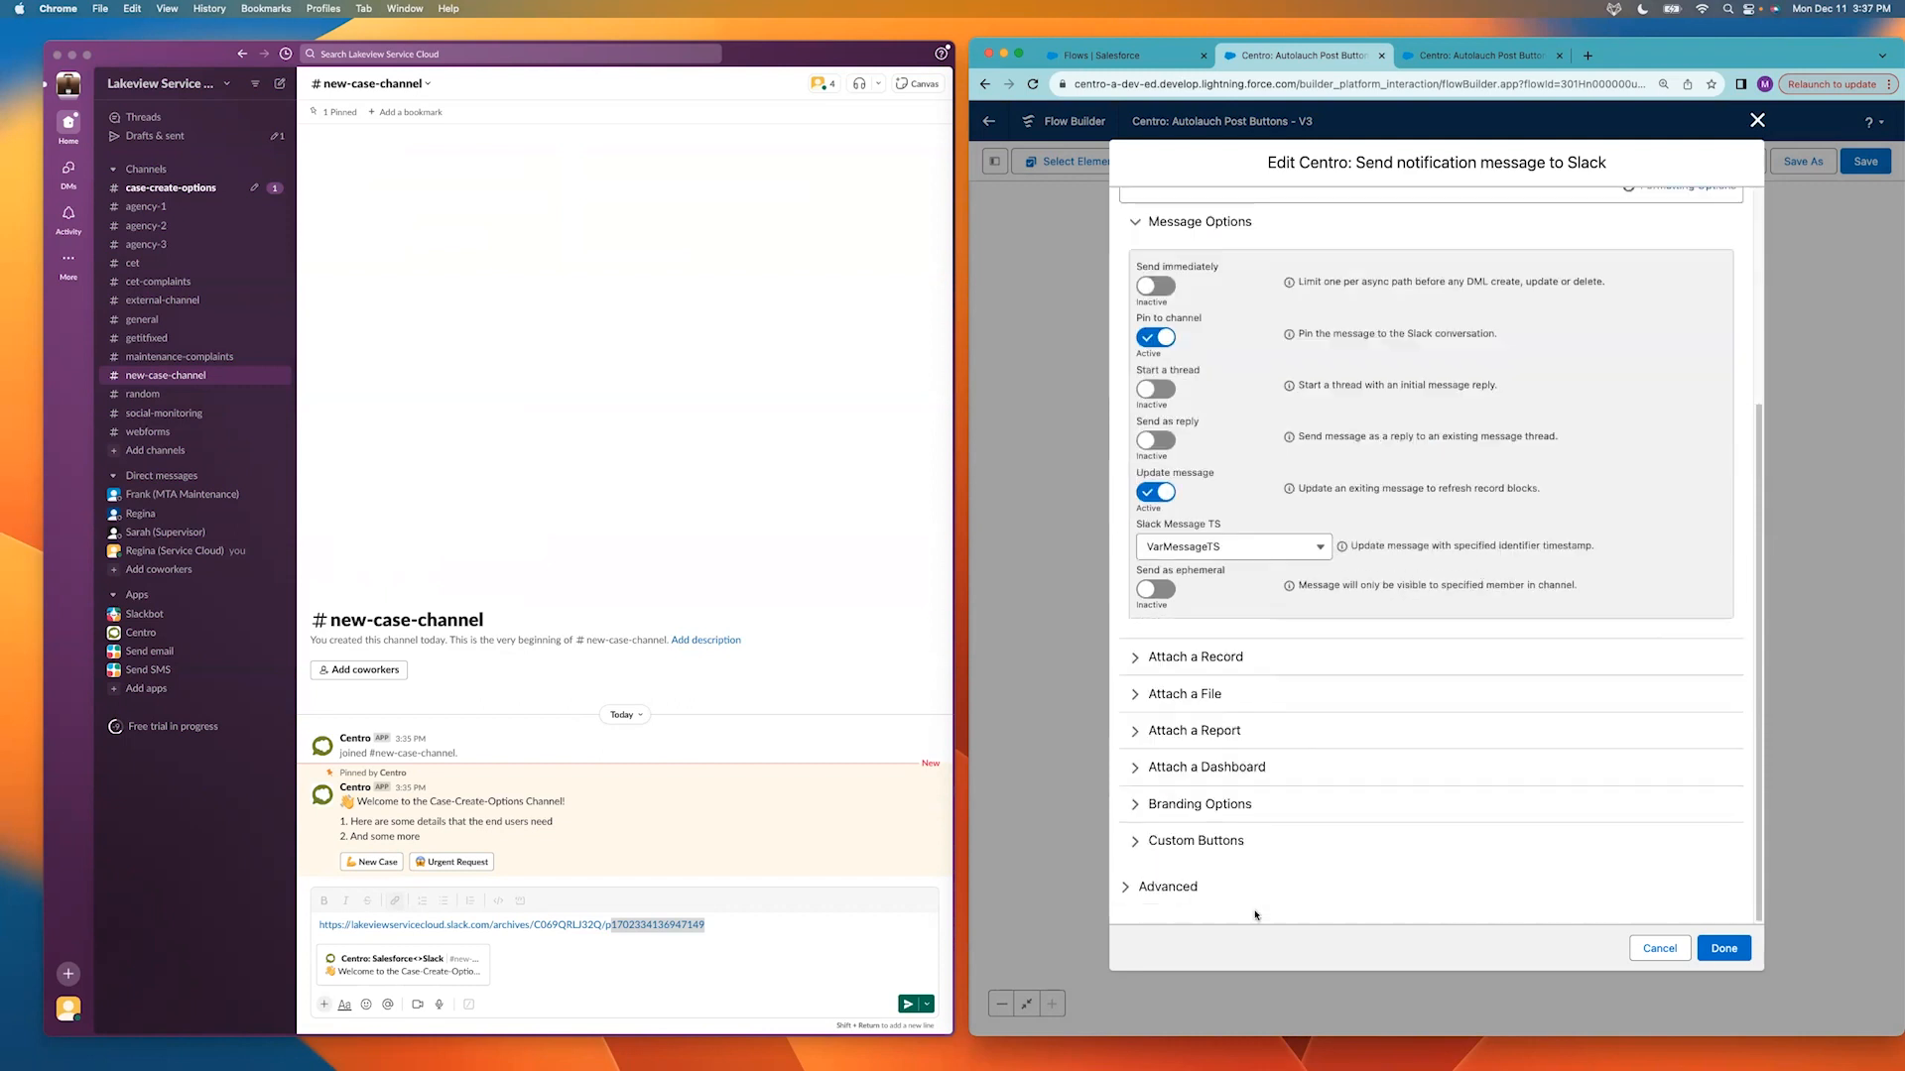
pyautogui.click(1136, 843)
pyautogui.scroll(-3, 1400, 774)
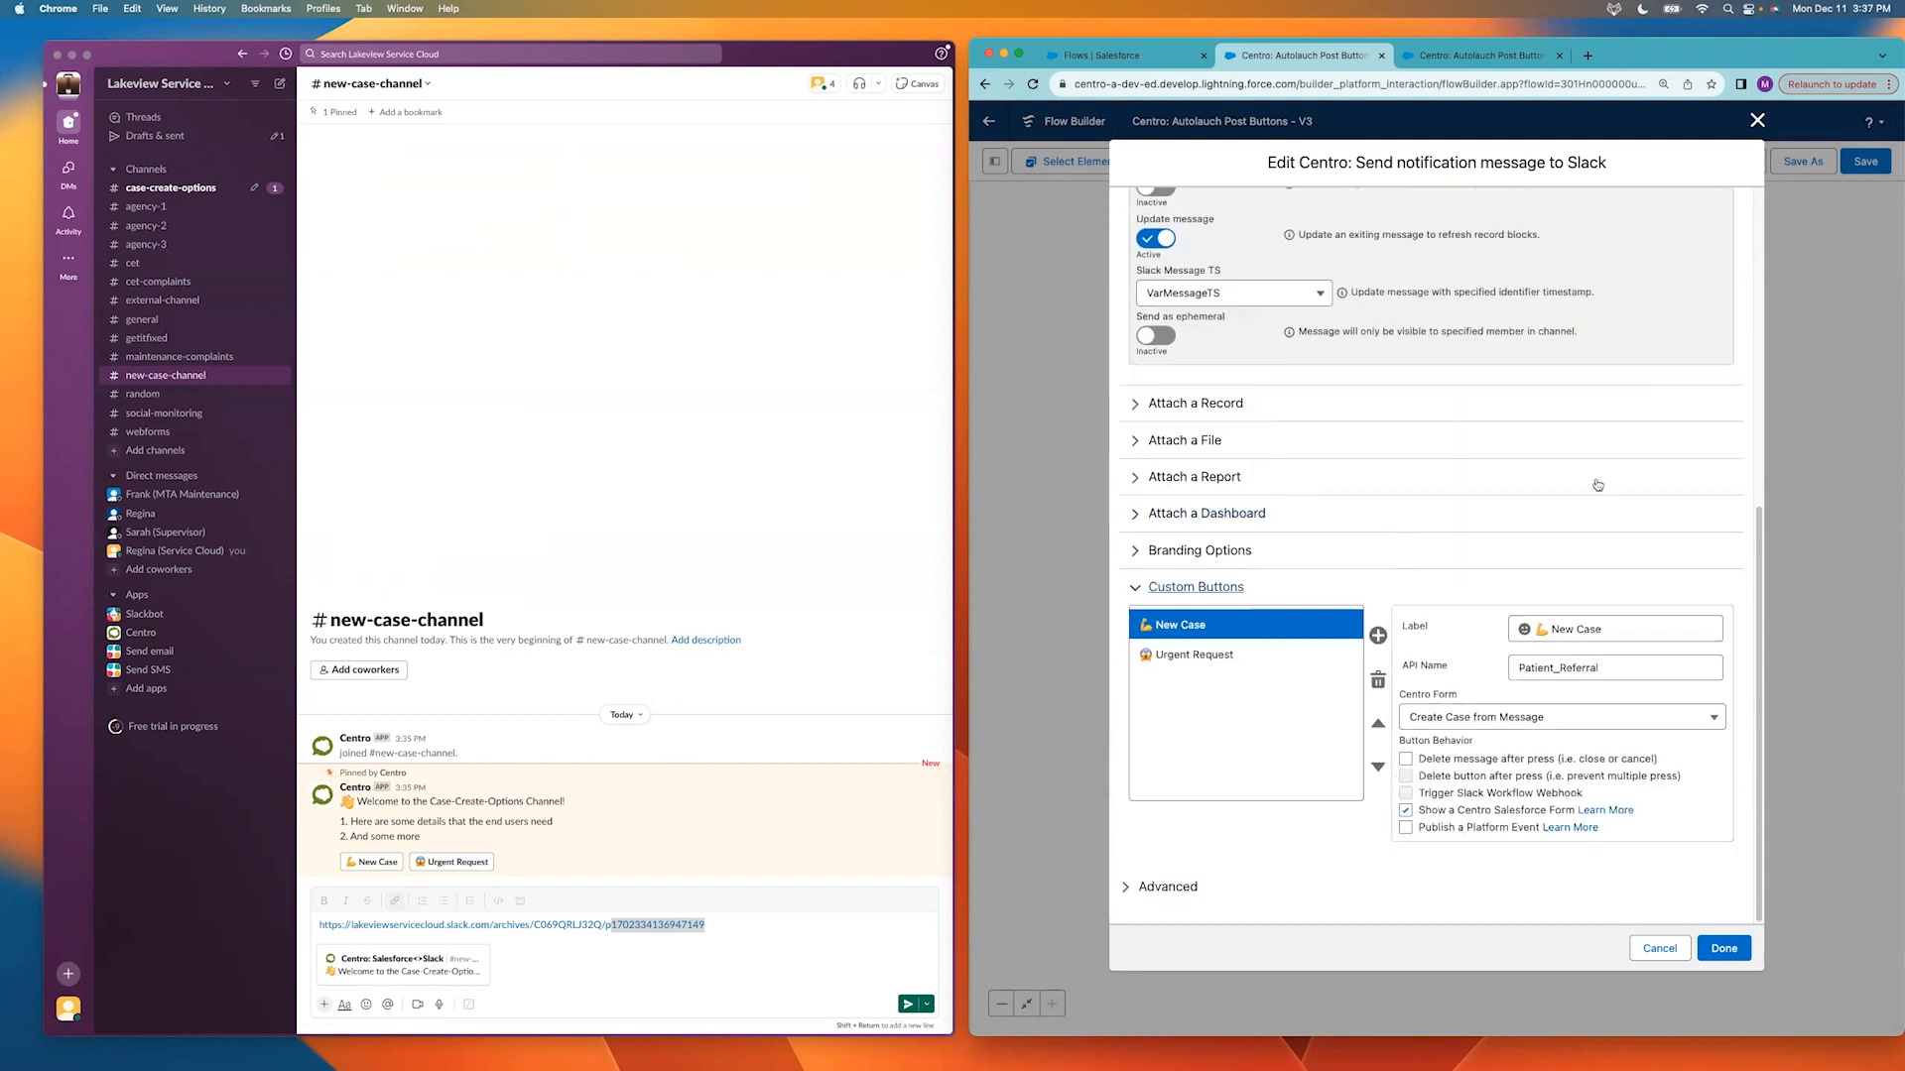
pyautogui.click(1723, 949)
# Save the updated flow as a new version and run it.
pyautogui.click(1803, 161)
pyautogui.click(1725, 688)
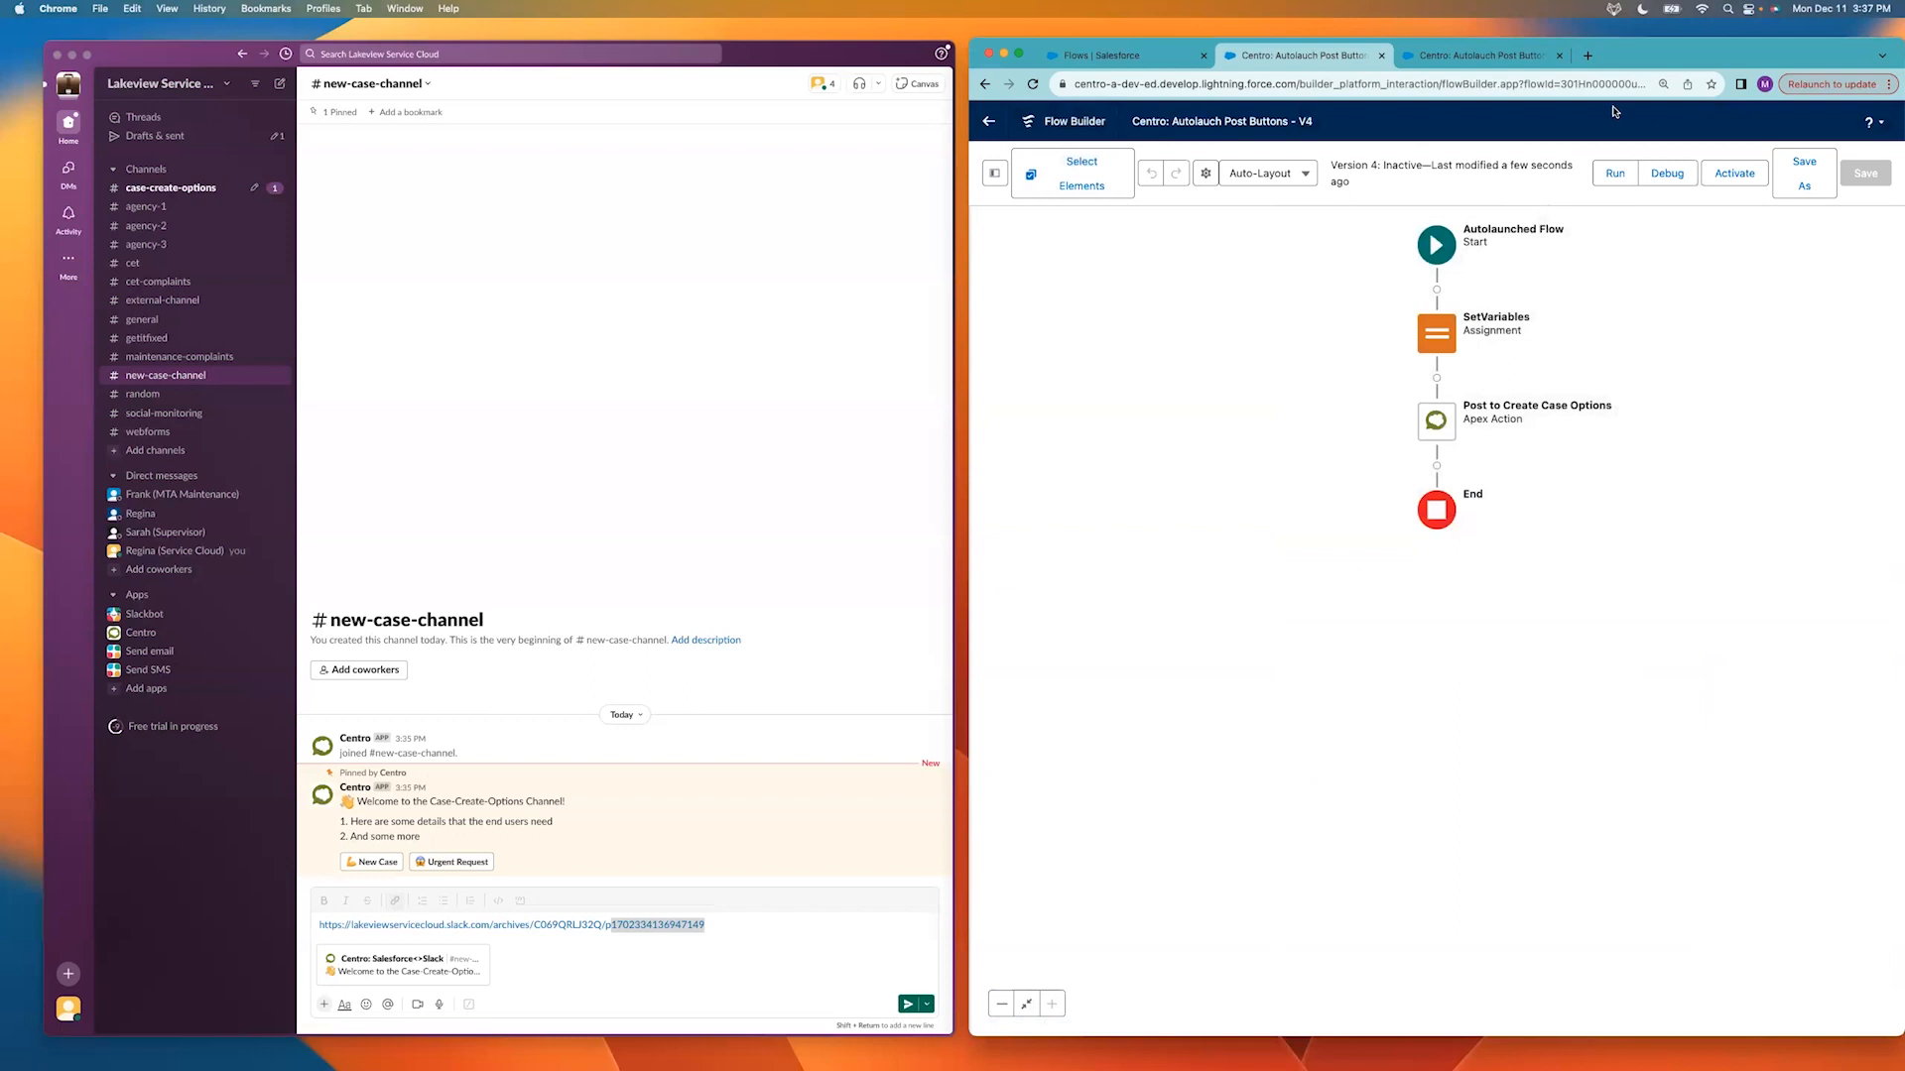
pyautogui.click(1614, 176)
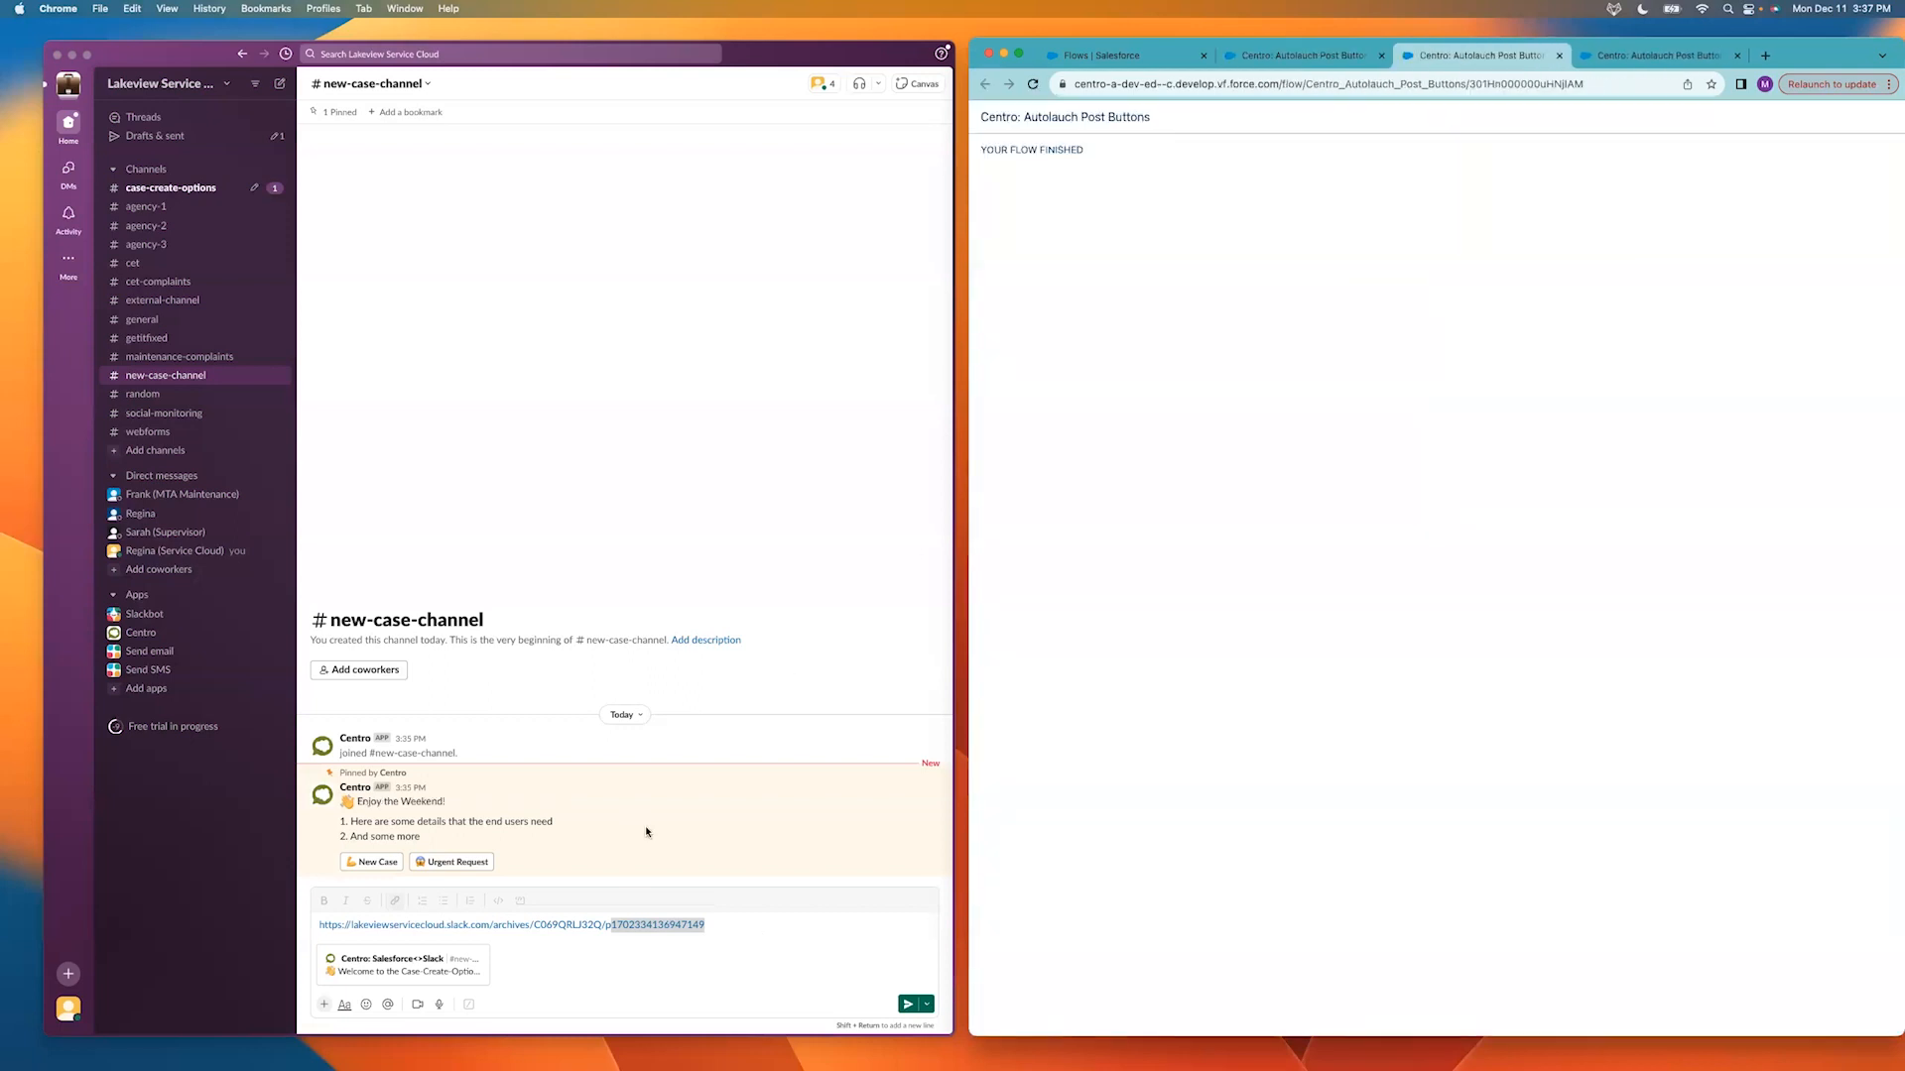
# Switch to Slack and delete the pasted message link from the new-case-channel message box.
pyautogui.click(449, 806)
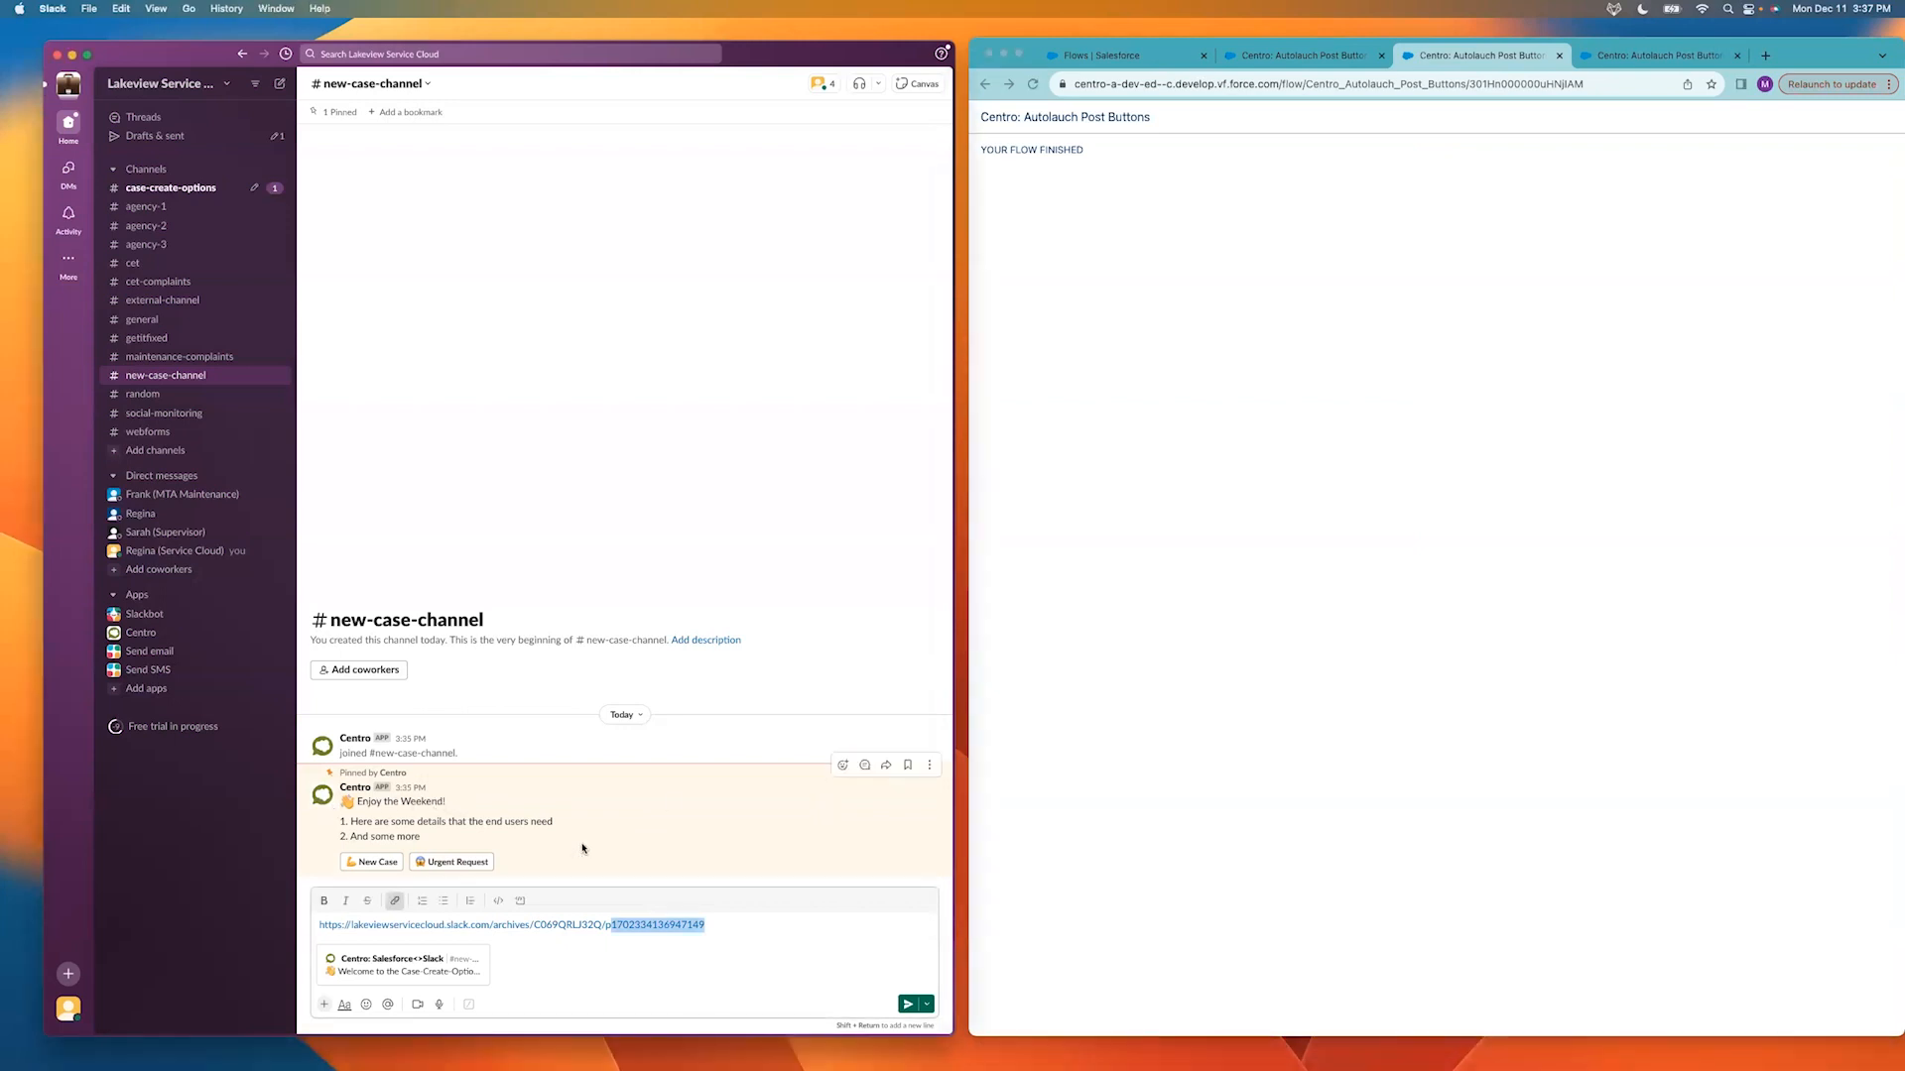
pyautogui.moveTo(706, 925); pyautogui.dragTo(320, 926)
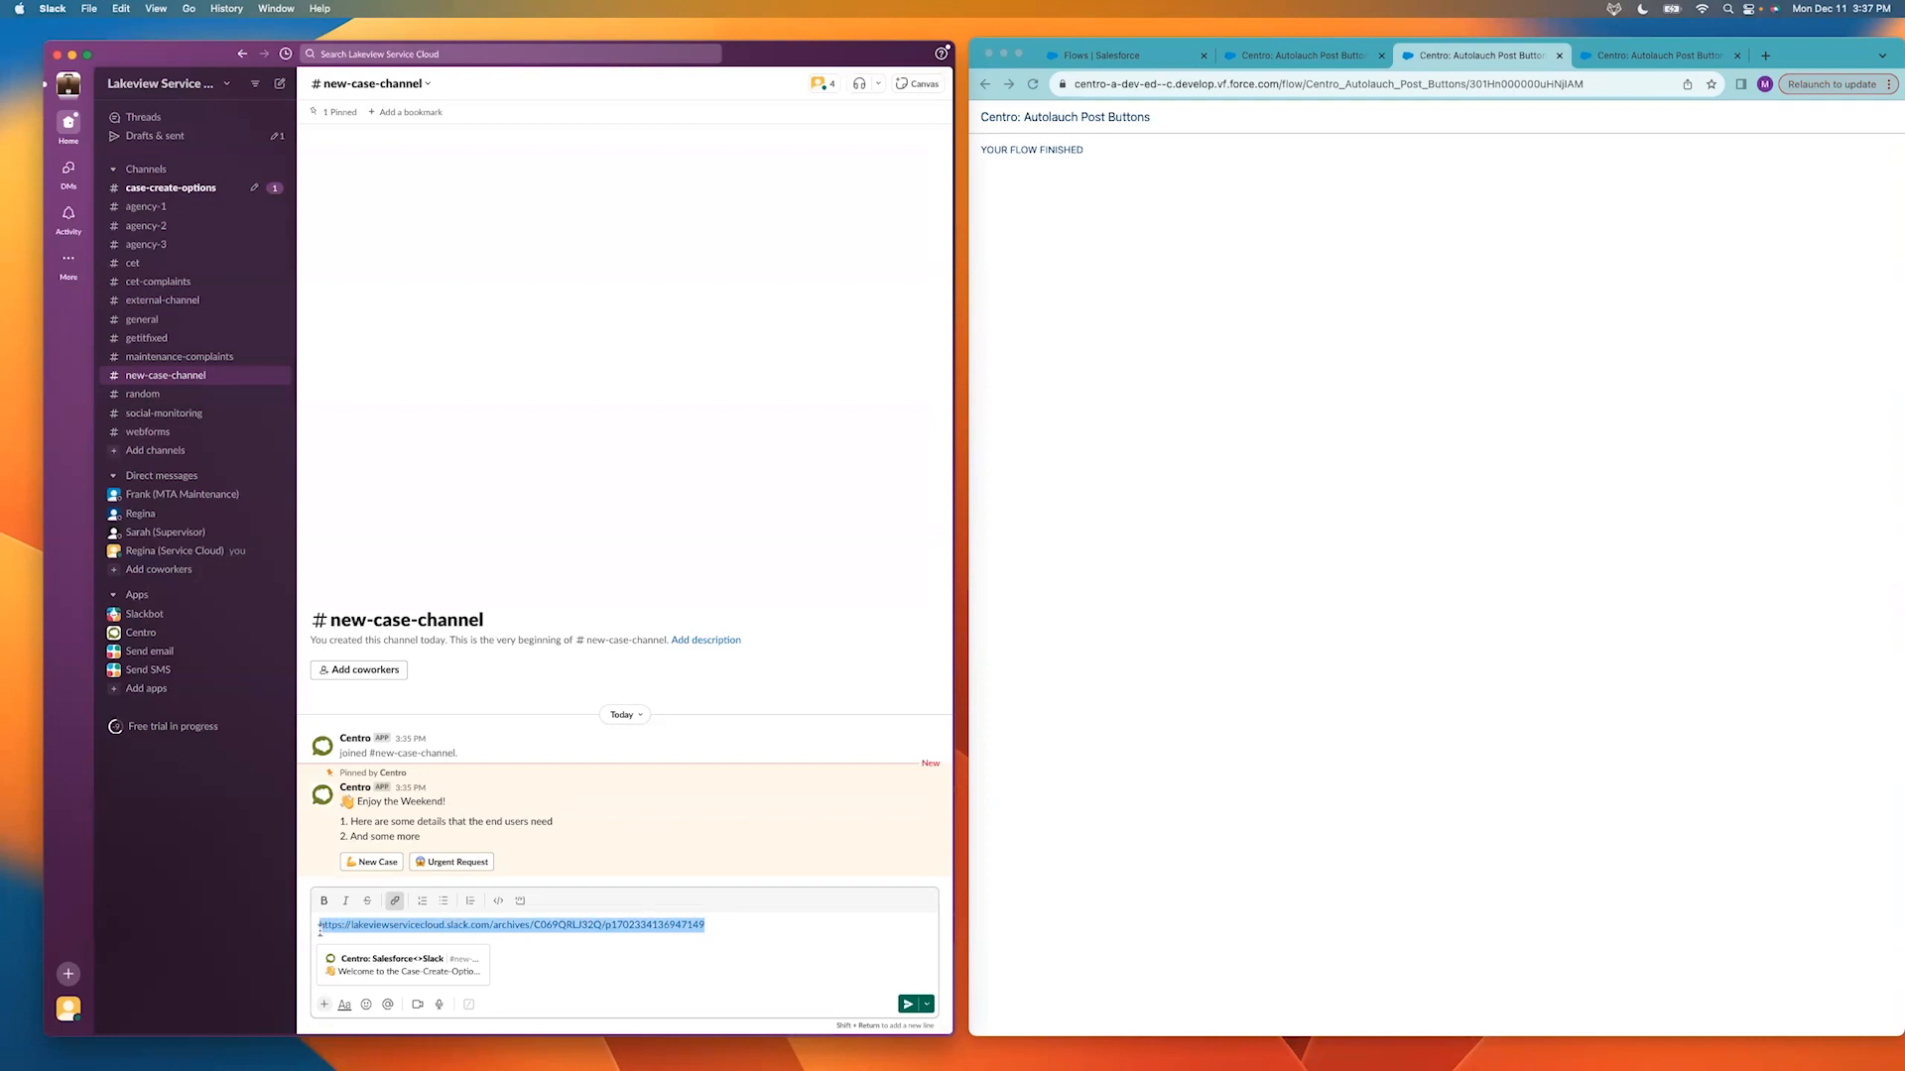
pyautogui.press('BackSpace')
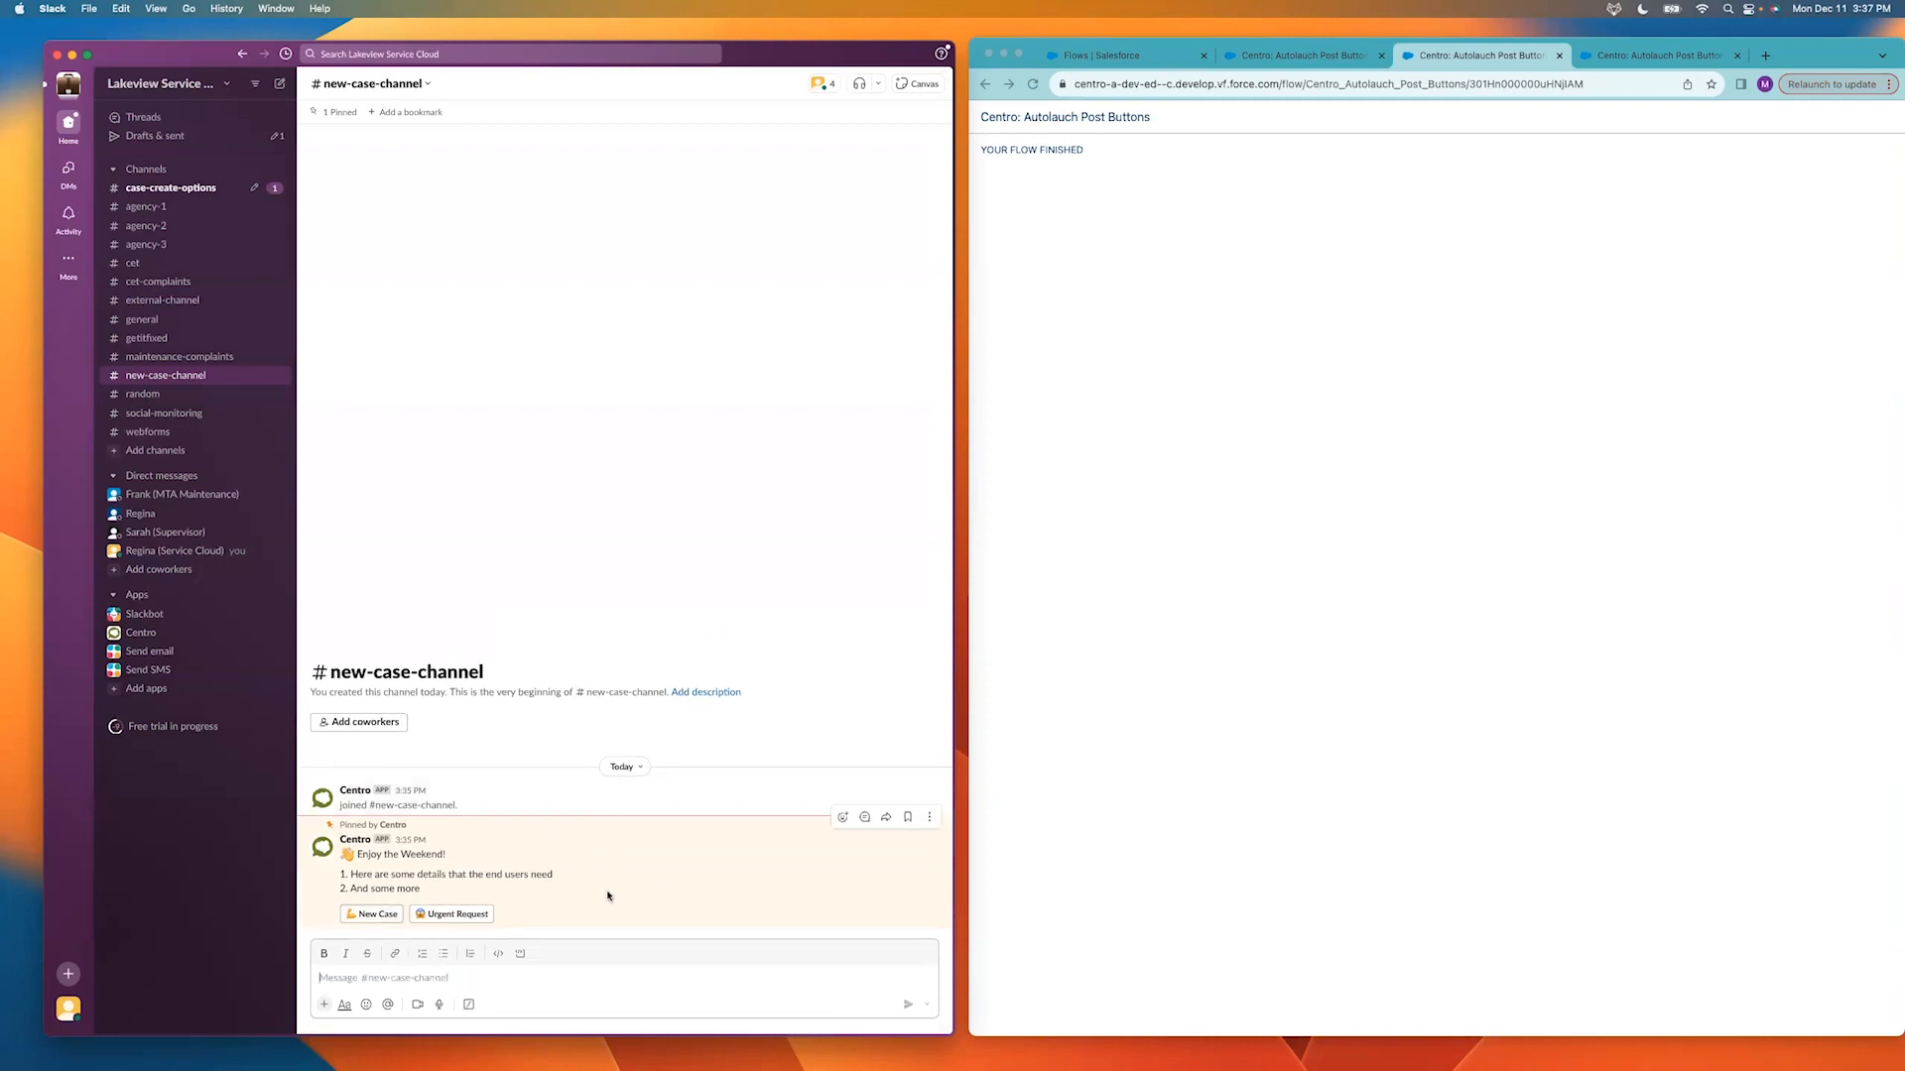